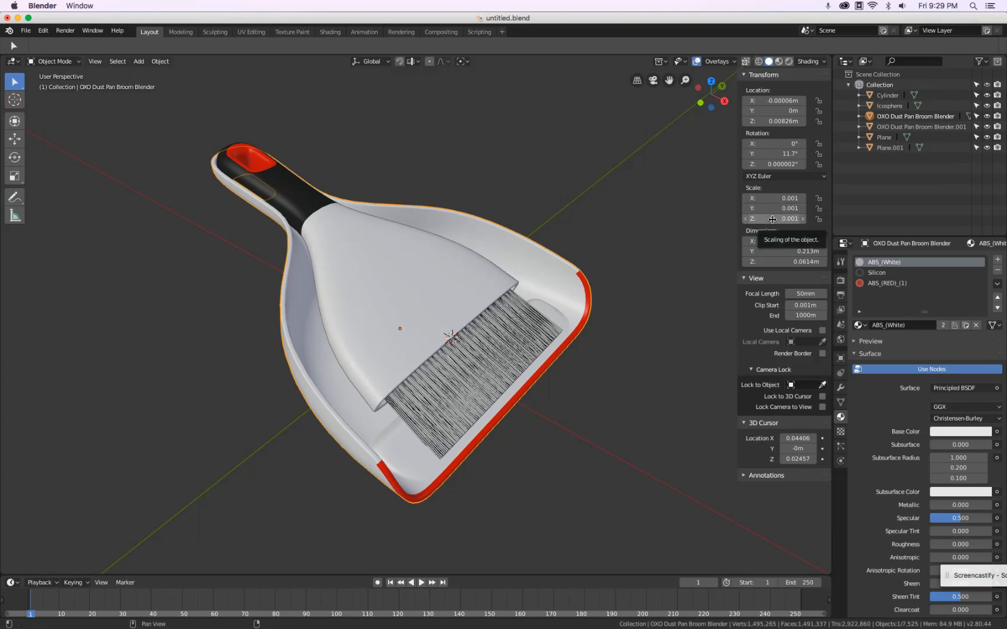
Review the dustpan's Silicon and ABS_(RED)_(1) materials and set the ABS_(White) material's Specular to 1.000.
click(891, 274)
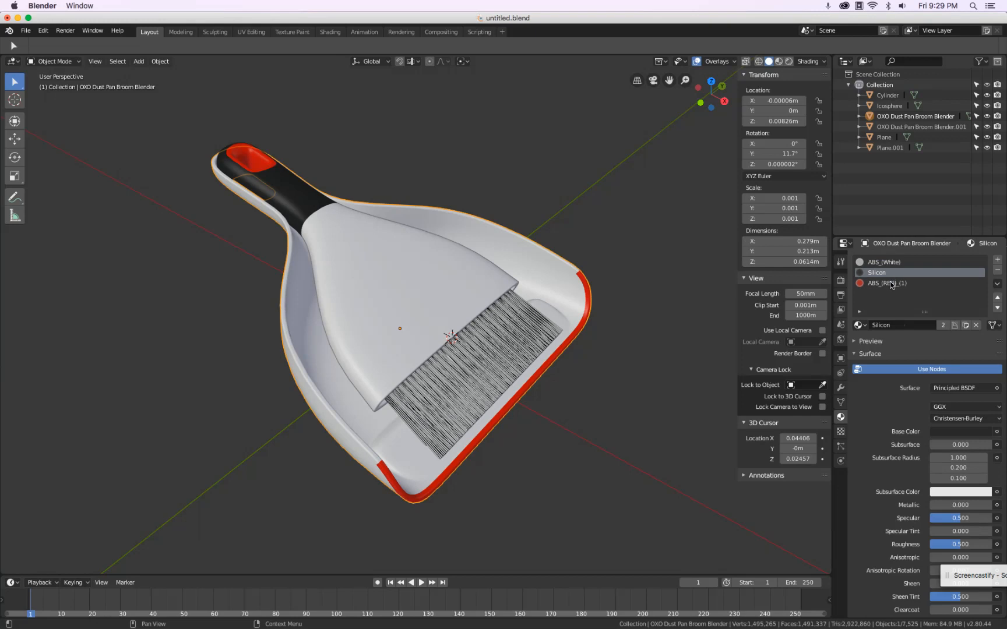
click(891, 284)
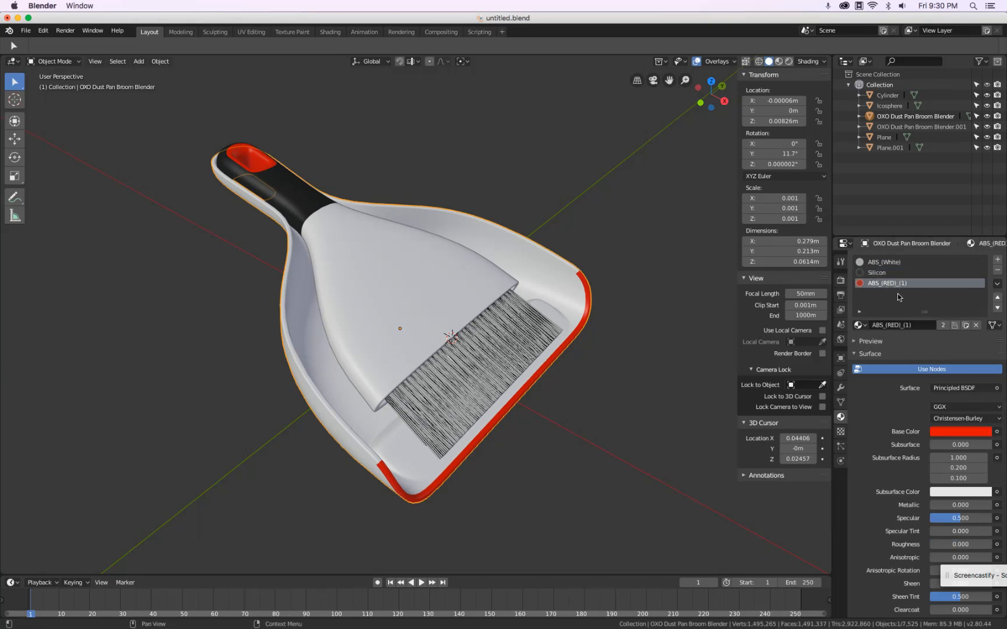
click(891, 273)
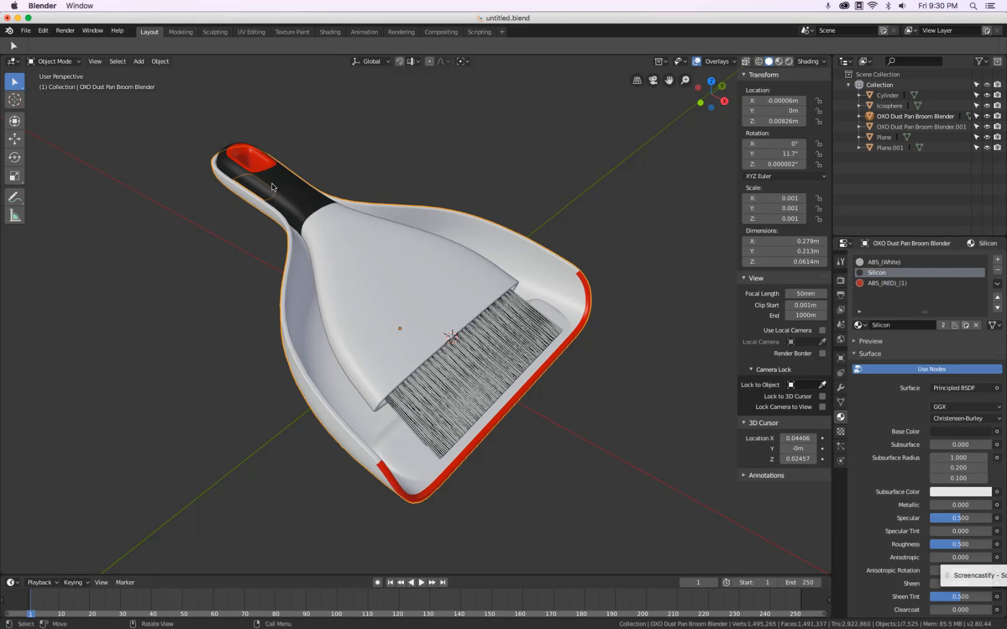
click(883, 263)
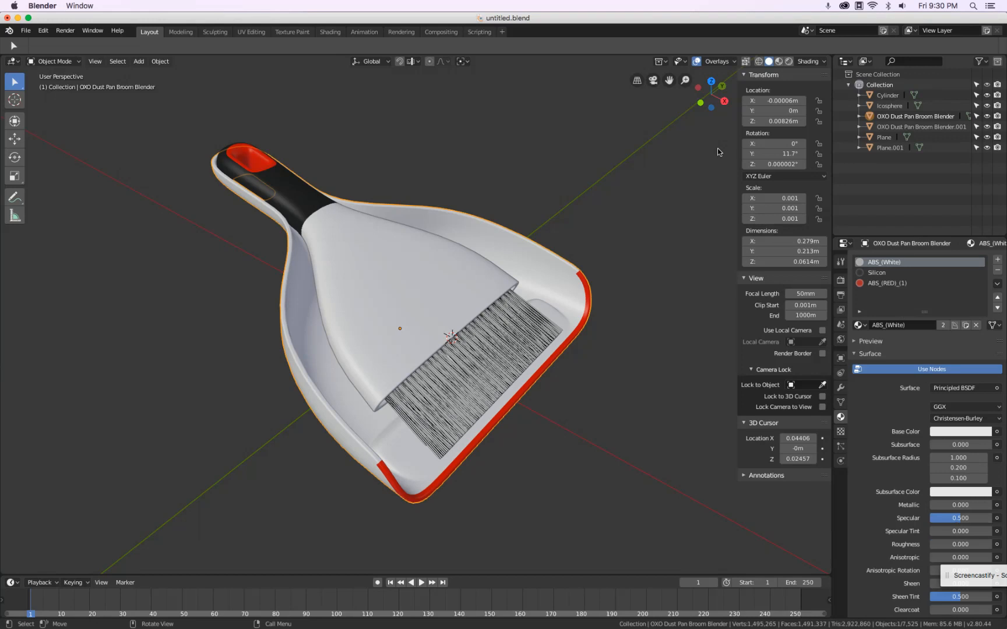
drag(954, 518, 1005, 517)
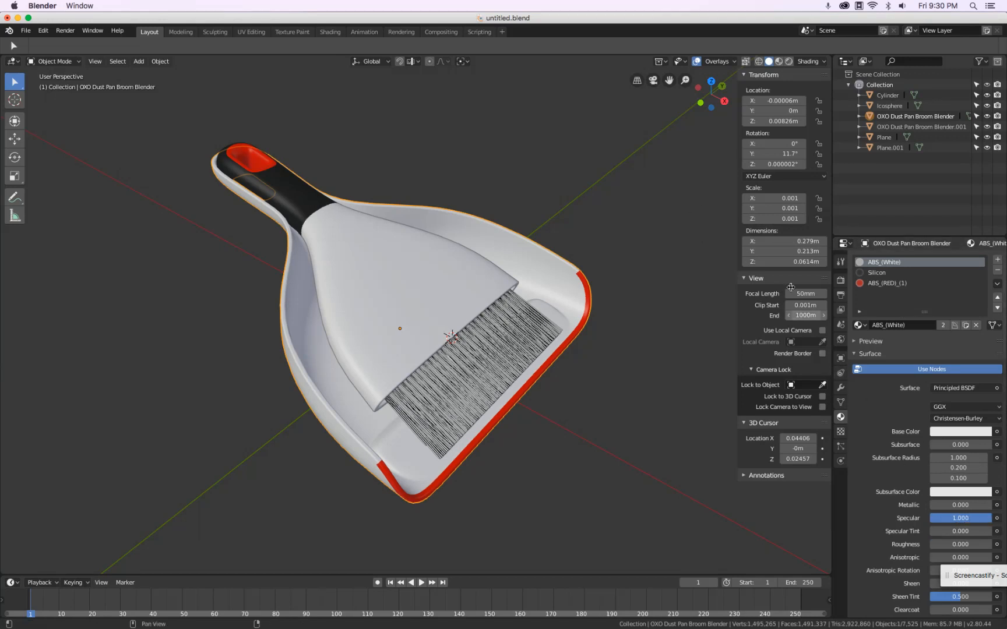
Hide the dustpan and the broom body so that only the bristles are displayed.
key(h)
click(373, 251)
key(h)
middle_drag(395, 286, 501, 329)
scroll(508, 332, up, 5)
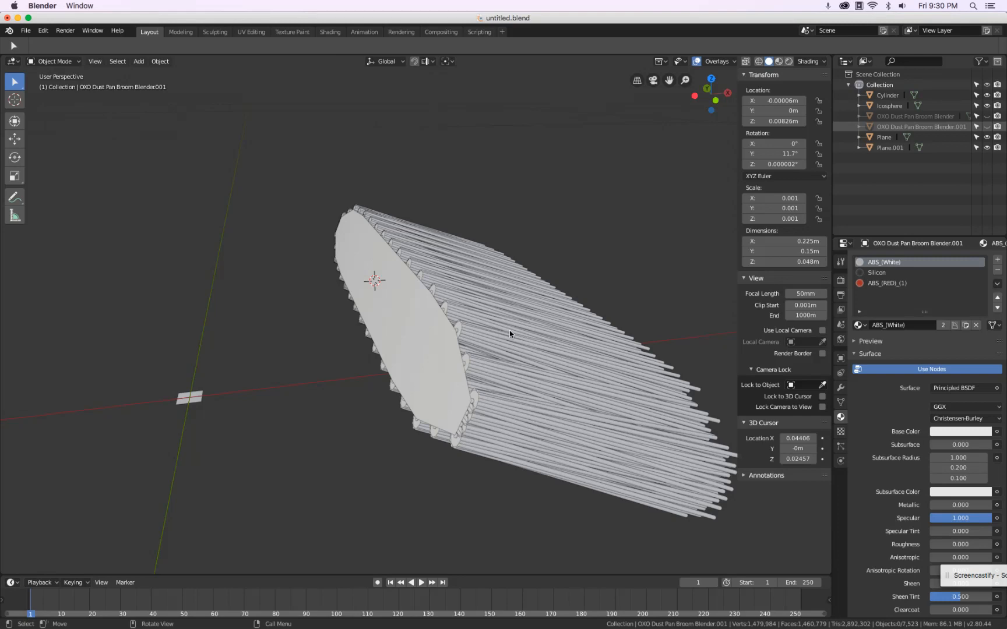
Examine the mesh vertices of the bristle base plane and the tufts instanced on them.
click(409, 328)
key(Tab)
middle_drag(370, 314, 447, 276)
key(a)
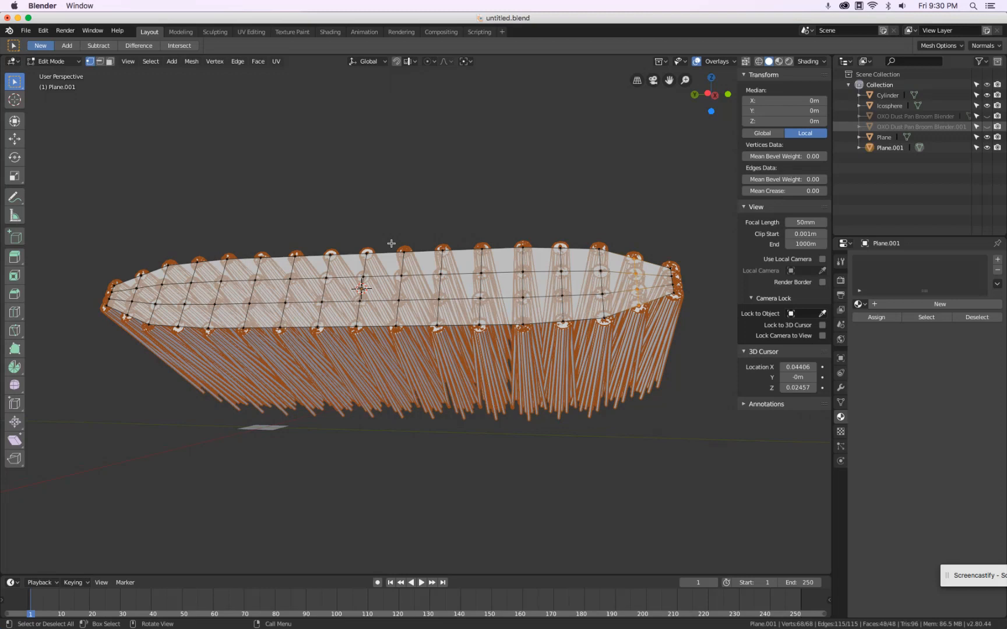
click(609, 249)
scroll(606, 250, up, 4)
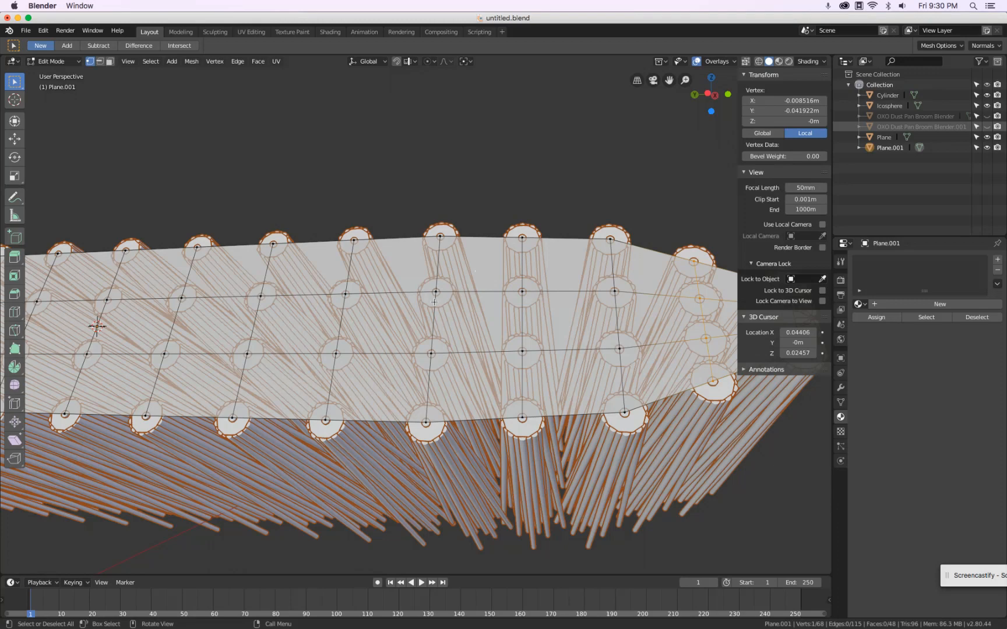
scroll(408, 399, down, 4)
scroll(419, 408, up, 6)
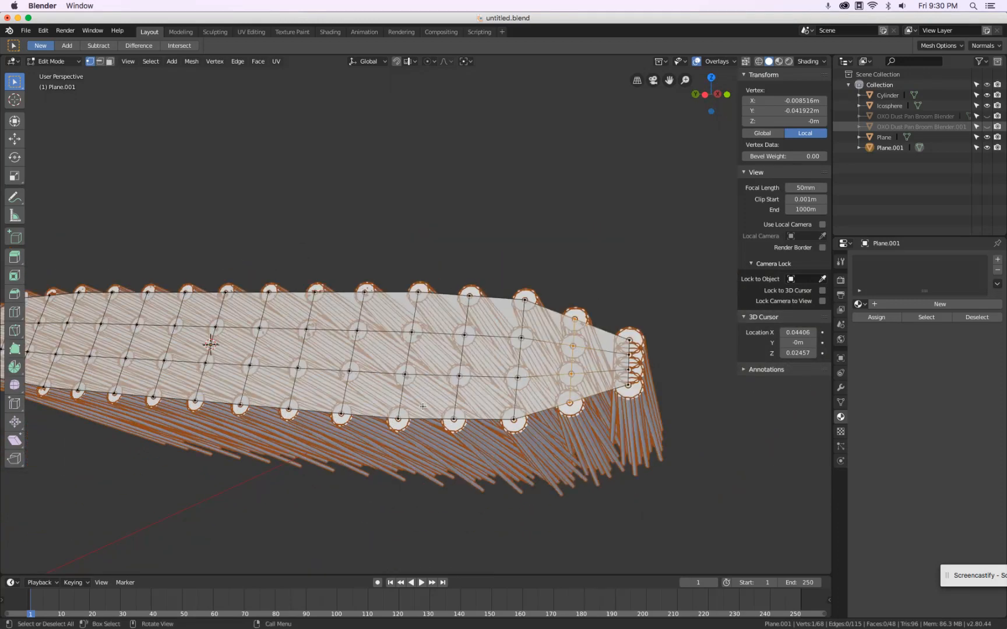
key(Tab)
scroll(423, 410, down, 4)
scroll(390, 407, up, 5)
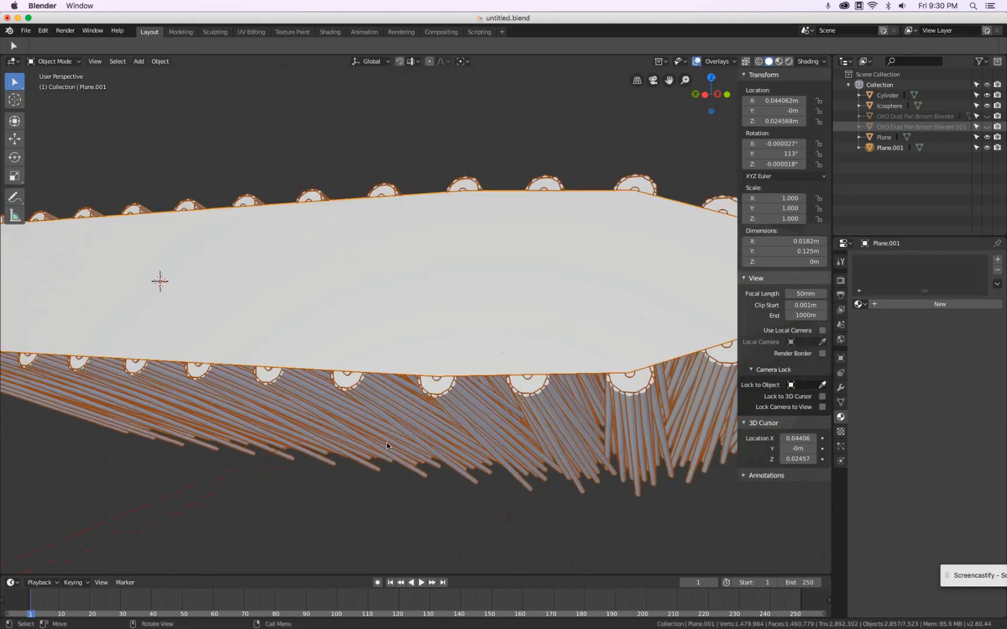
scroll(449, 379, down, 5)
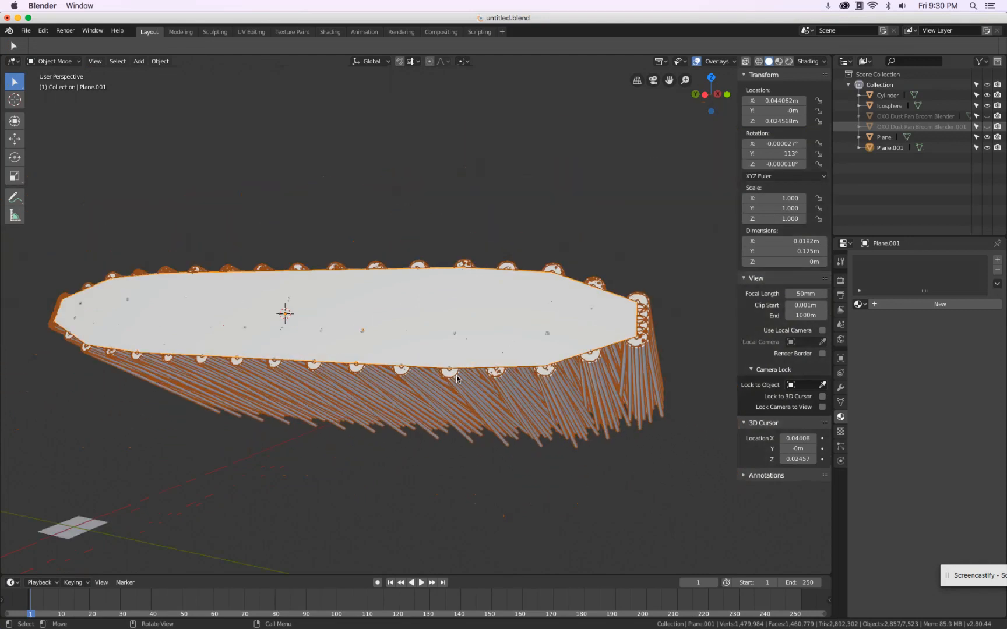
Switch the viewport to wireframe shading and select the Icosphere to examine its bristle tuft.
key(shift+z)
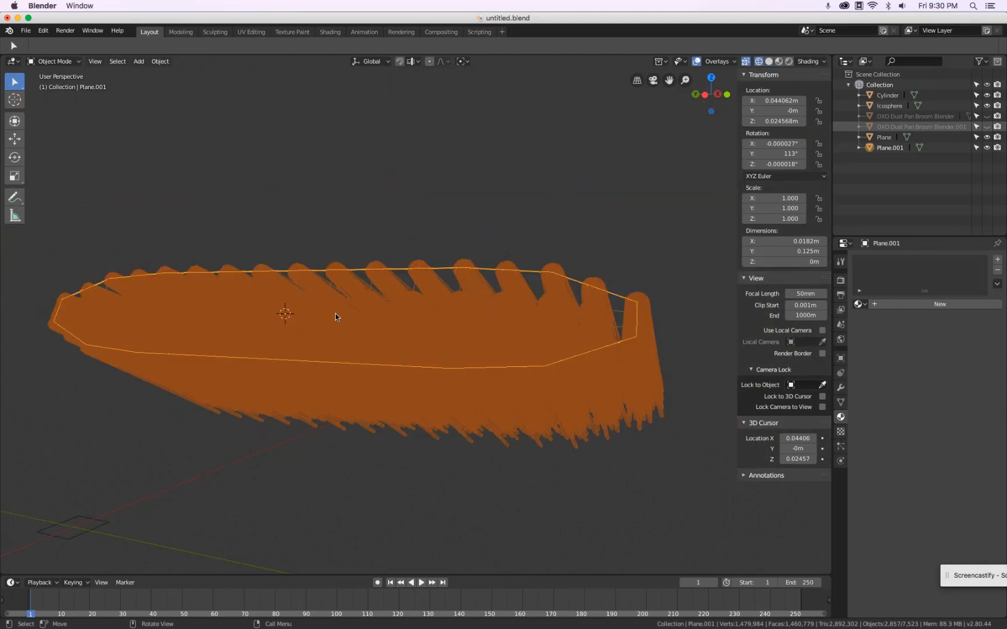
key(a)
key(a)
middle_drag(372, 302, 280, 309)
scroll(281, 308, up, 3)
scroll(279, 314, up, 5)
click(288, 290)
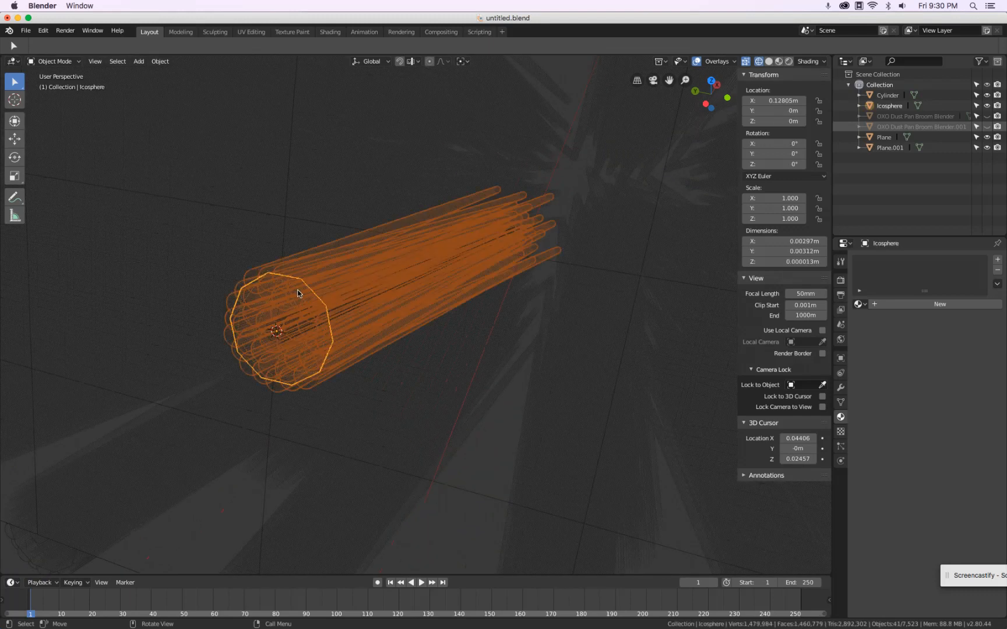
scroll(297, 290, down, 2)
middle_drag(296, 299, 317, 281)
scroll(261, 332, up, 4)
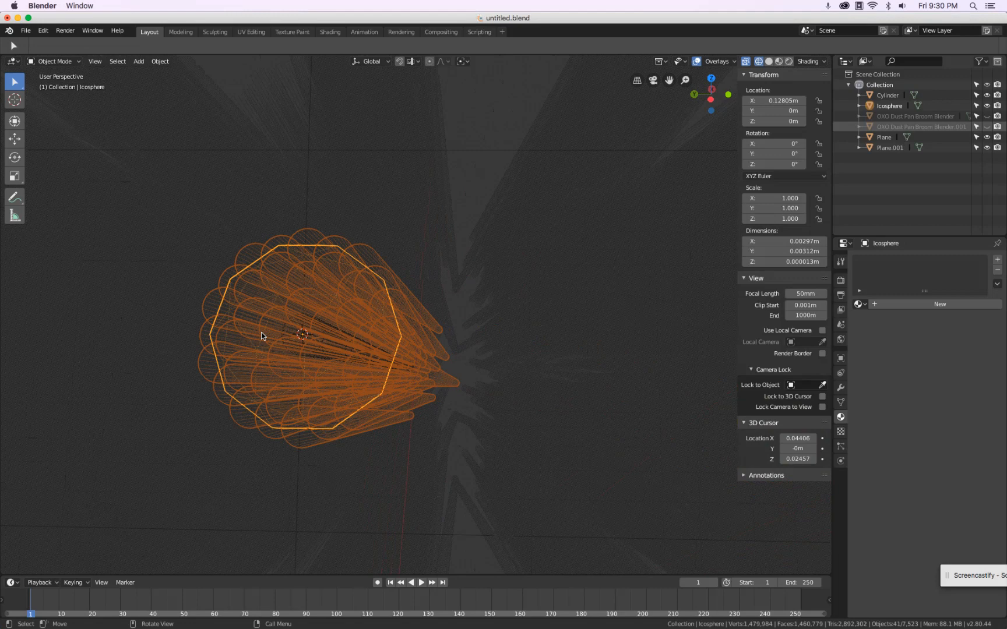
Examine the Icosphere's mesh in Edit Mode and its copies across the bristle base.
key(Tab)
scroll(268, 333, down, 5)
middle_drag(413, 310, 391, 306)
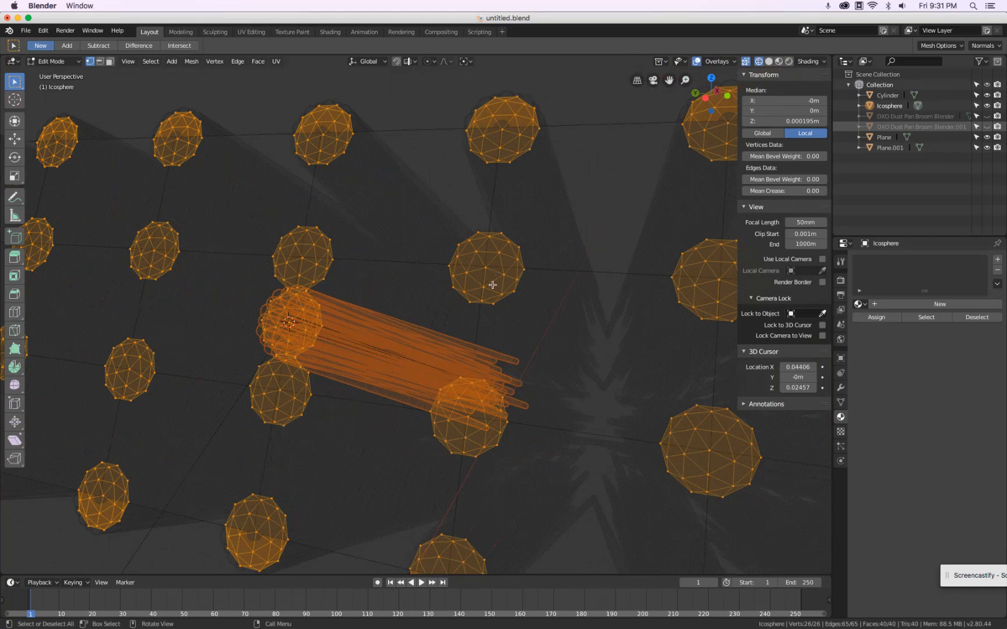
scroll(477, 295, down, 4)
middle_drag(477, 295, 506, 320)
scroll(439, 286, up, 2)
scroll(442, 288, down, 6)
Return to Object Mode and inspect the single bristle cylinder and the base plane Plane.001.
key(Tab)
click(514, 321)
click(530, 341)
middle_drag(562, 349, 480, 311)
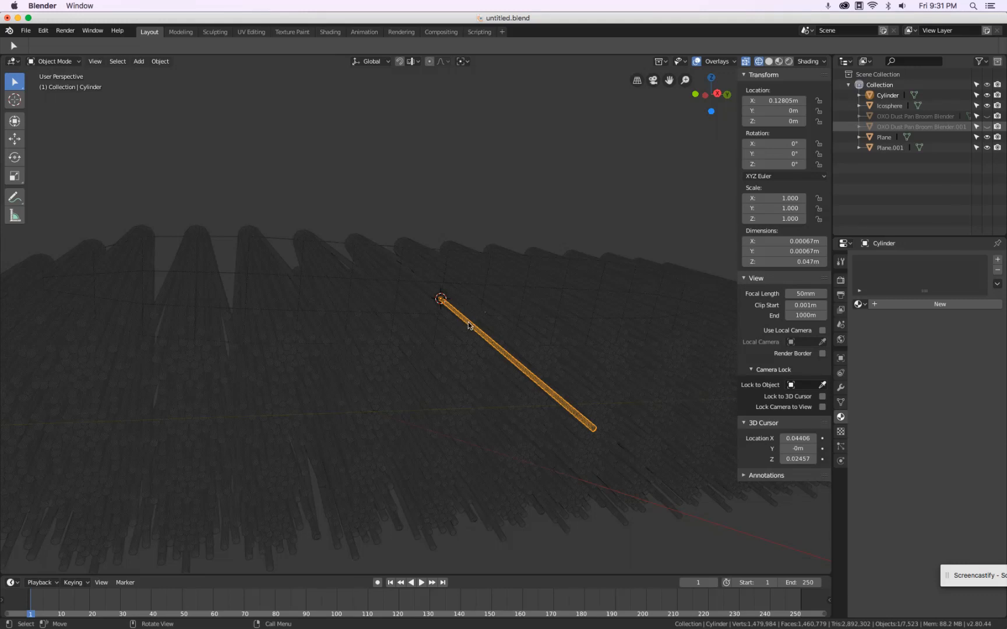
click(522, 411)
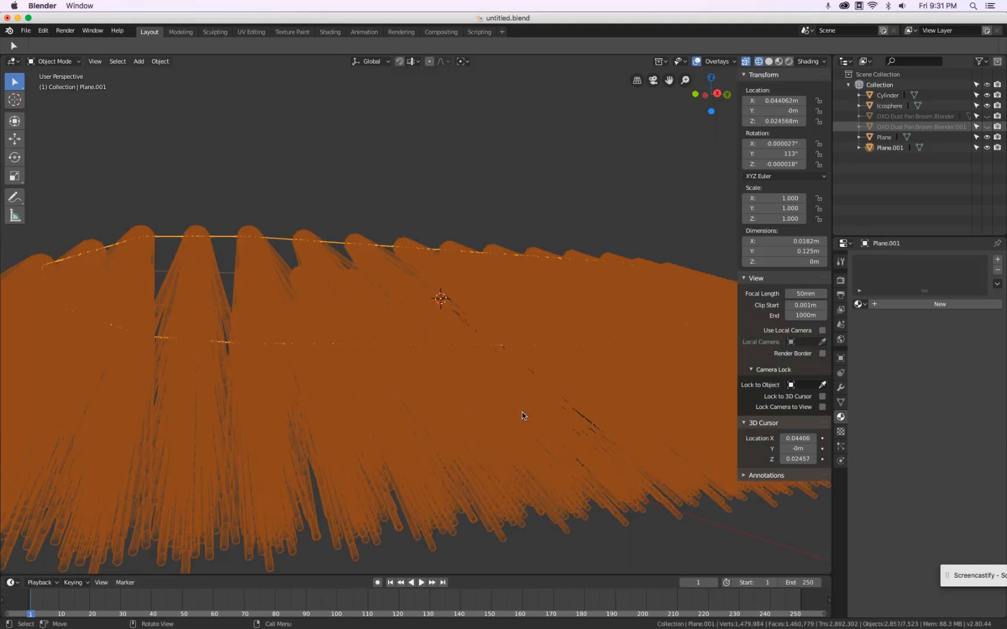
Delete the existing bristle setup of Cylinder, Icosphere and Plane.001.
middle_drag(392, 277, 469, 288)
scroll(468, 266, down, 3)
scroll(469, 267, up, 2)
drag(332, 171, 632, 423)
key(x)
click(596, 226)
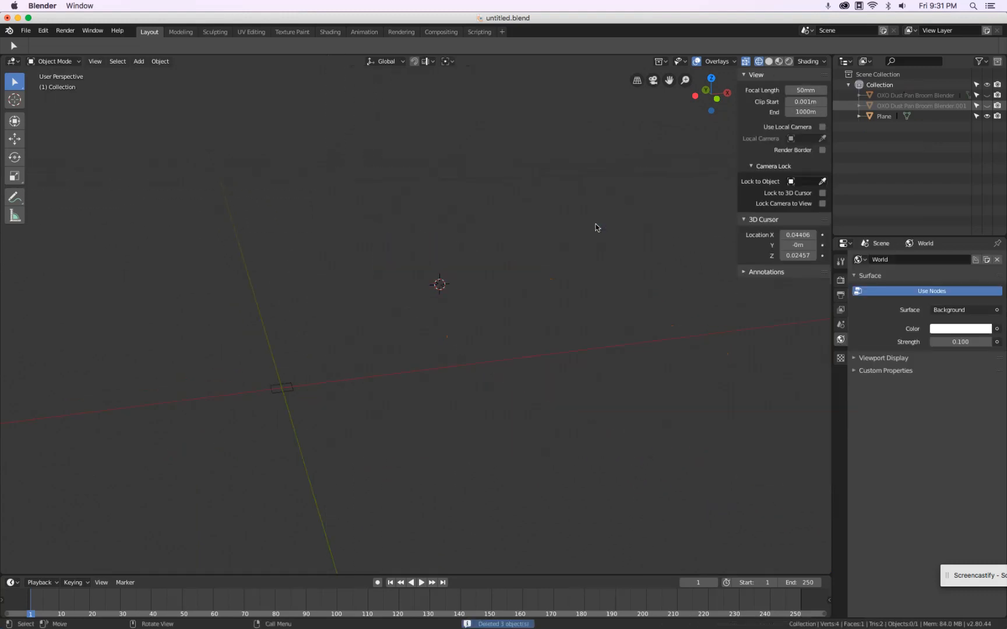
Unhide the broom body and the dustpan and show them in front orthographic view.
click(986, 106)
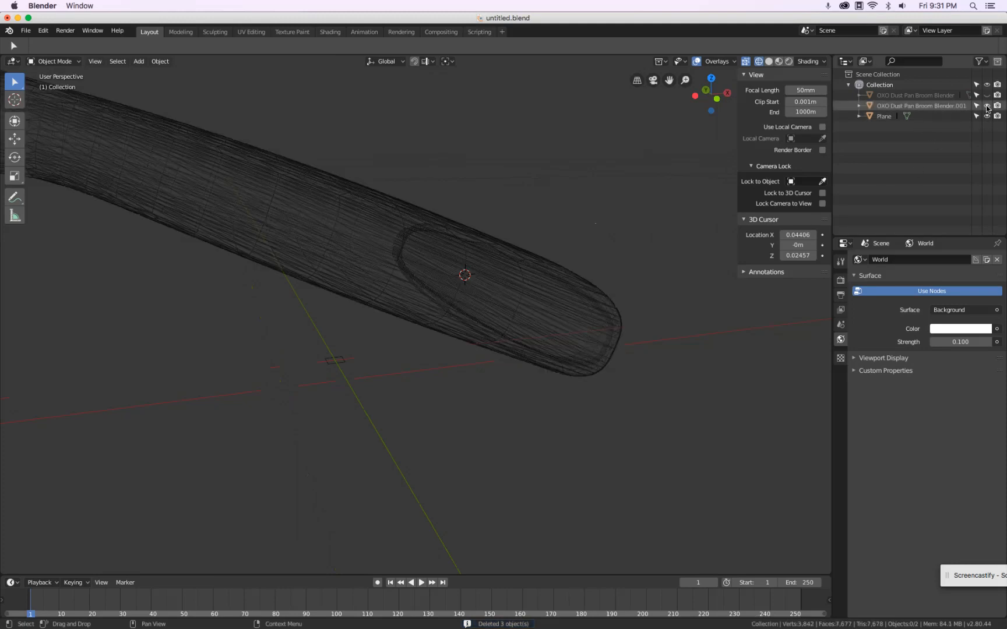
scroll(661, 260, down, 5)
middle_drag(661, 260, 498, 252)
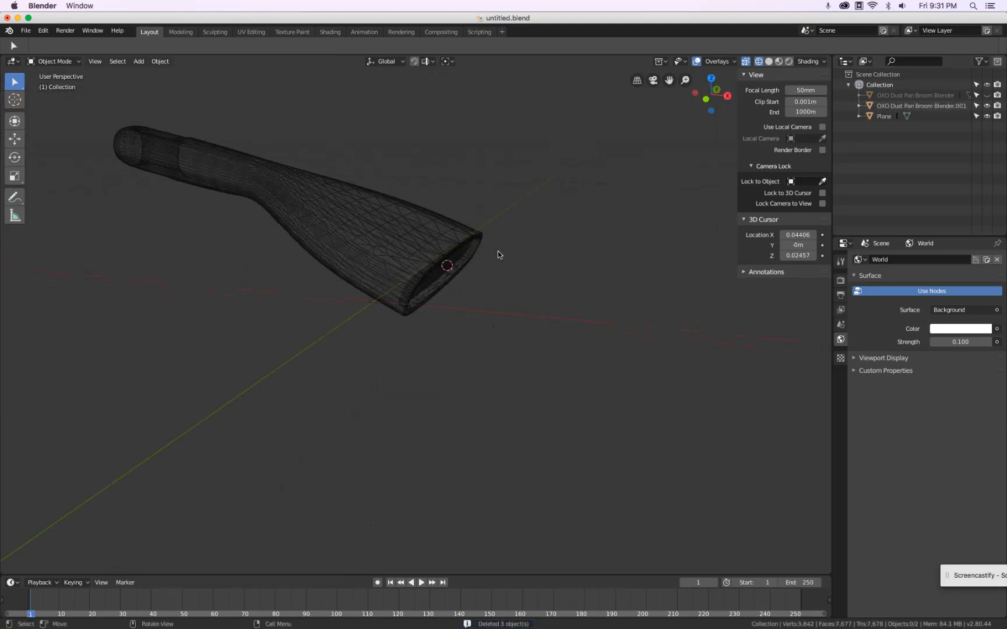
key(KP_1)
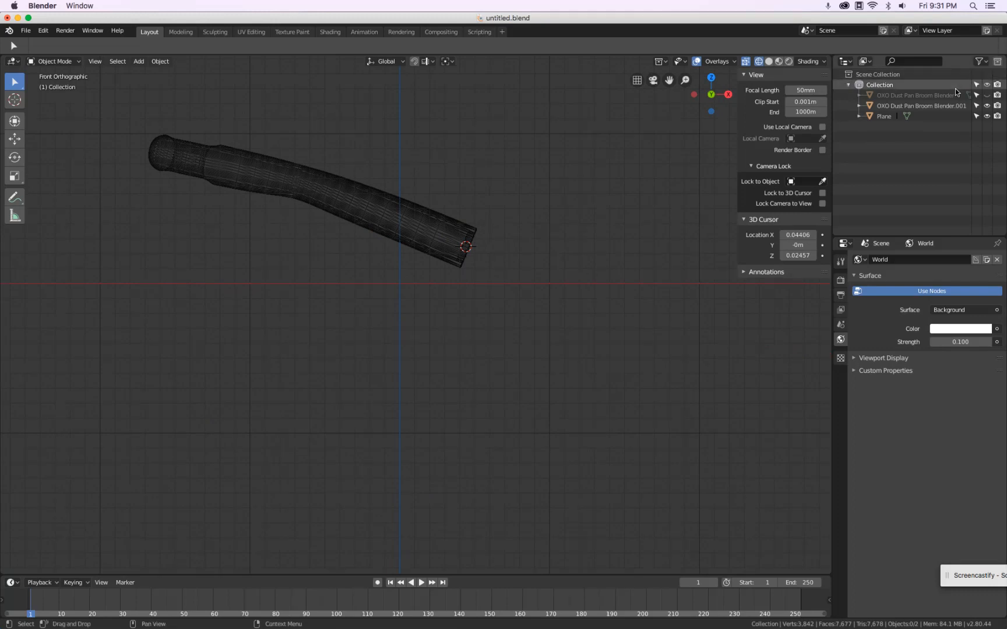
click(986, 95)
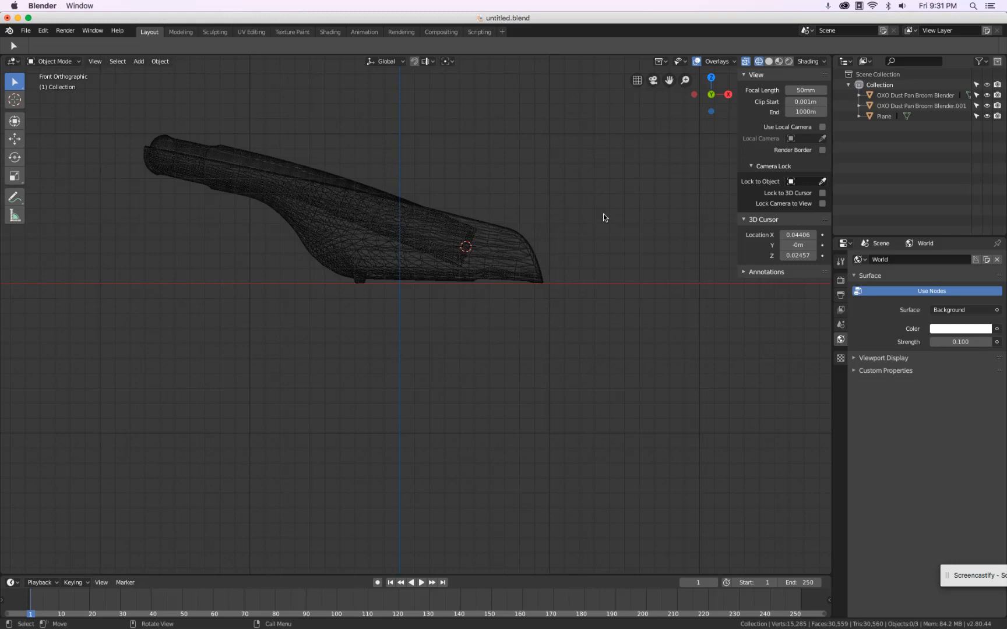
Add a mesh cylinder at the 3D cursor with a radius of 0.0001 m and a depth of 5 cm.
key(shift+a)
mouse_move(603, 214)
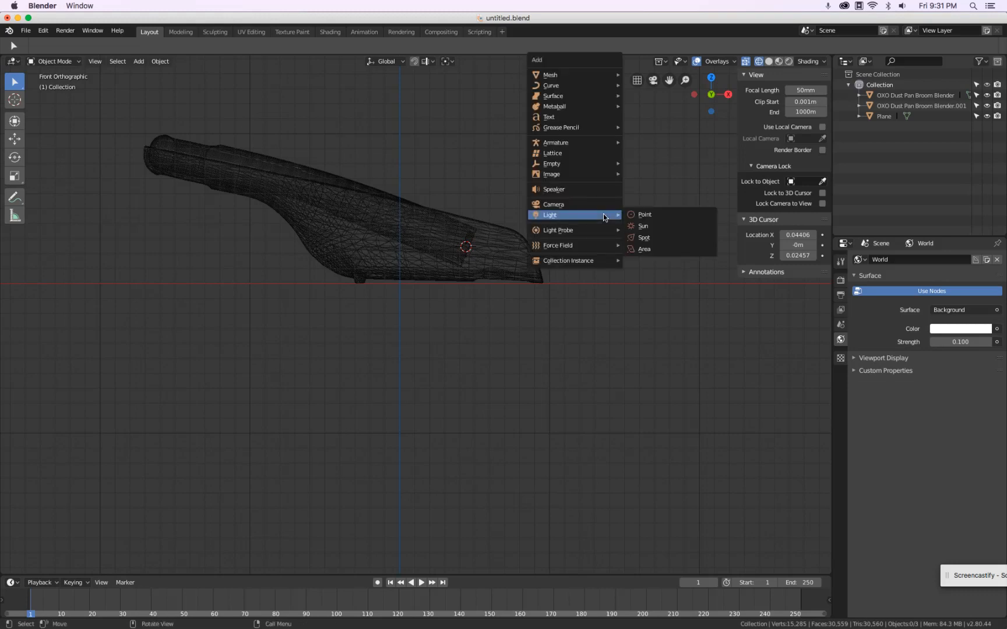
mouse_move(589, 76)
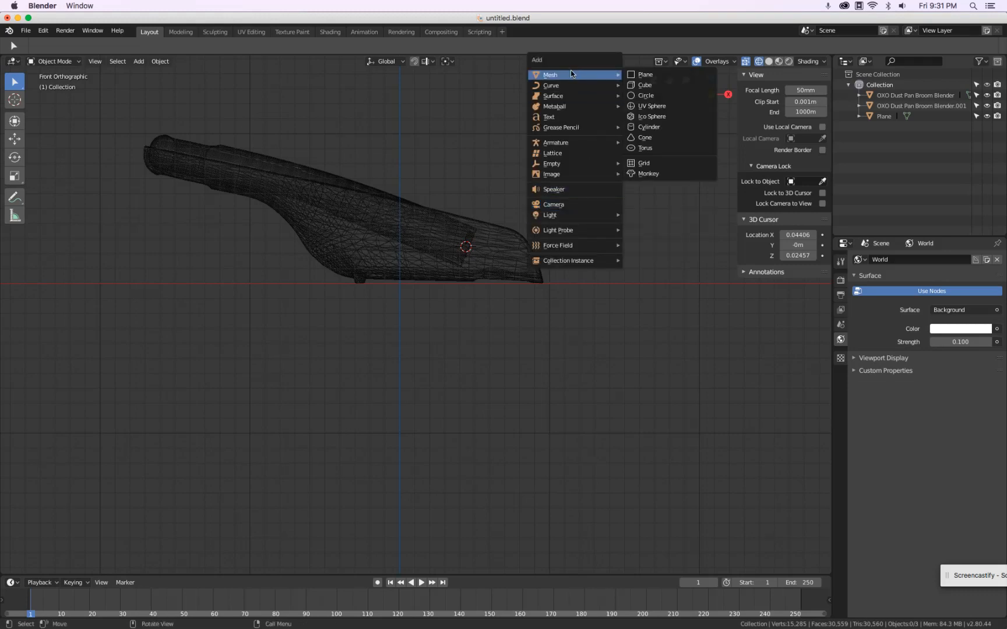
click(650, 128)
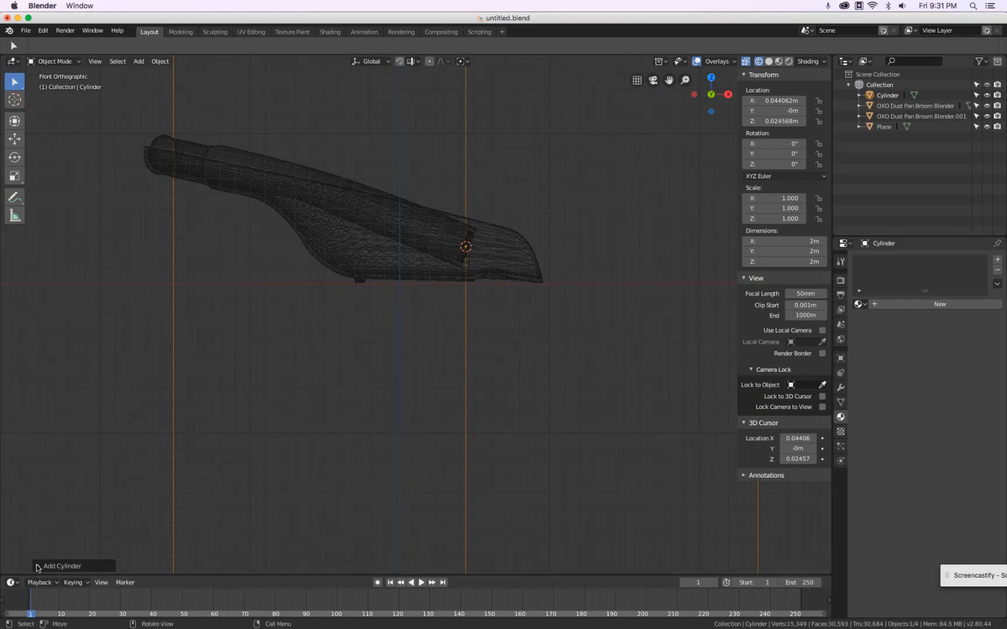
click(59, 566)
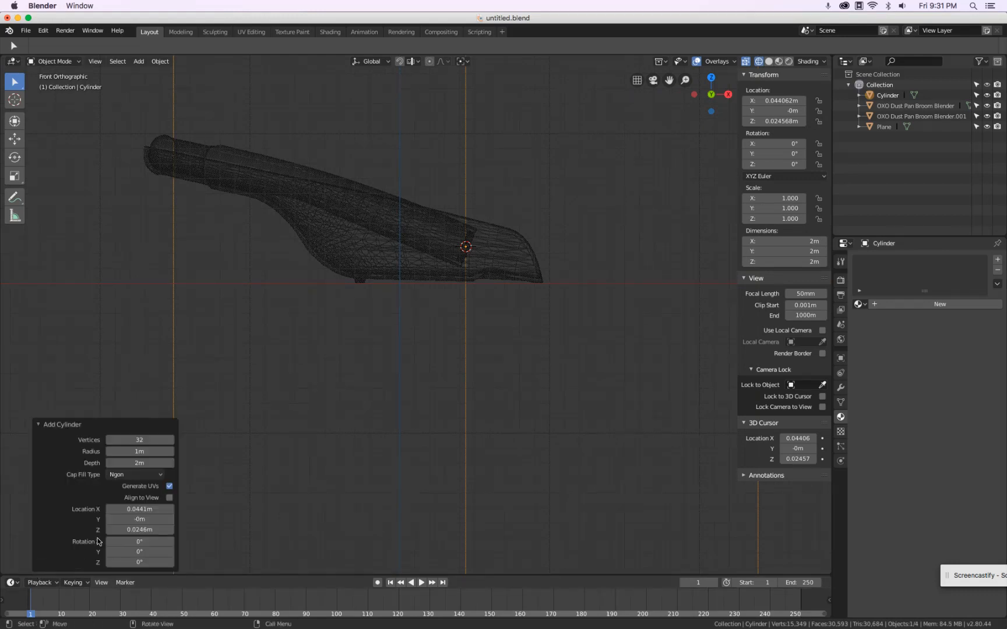
click(141, 455)
text(.0001)
key(Return)
click(146, 463)
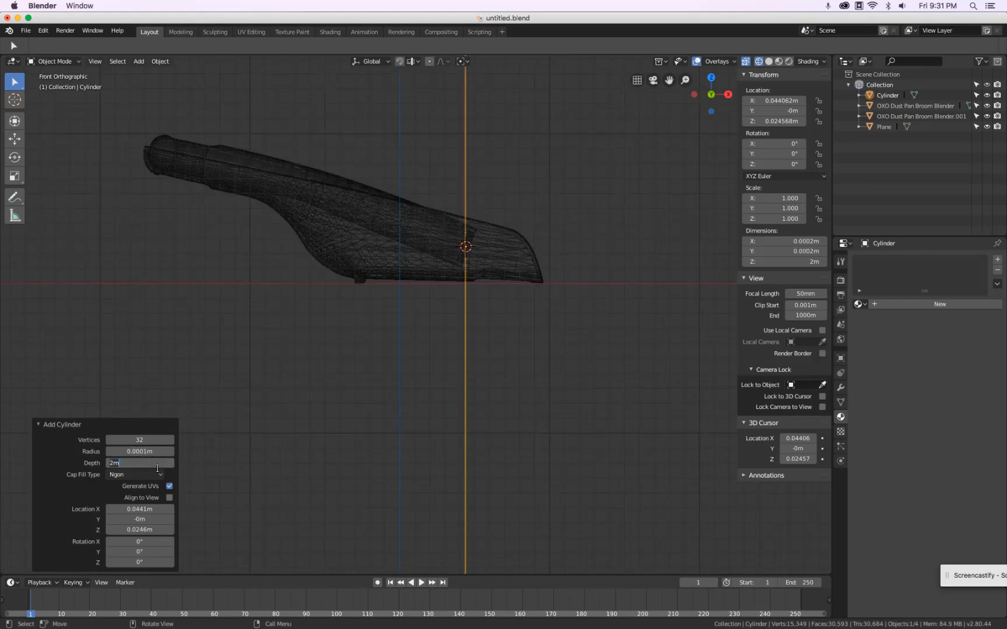
text(5cm)
key(Return)
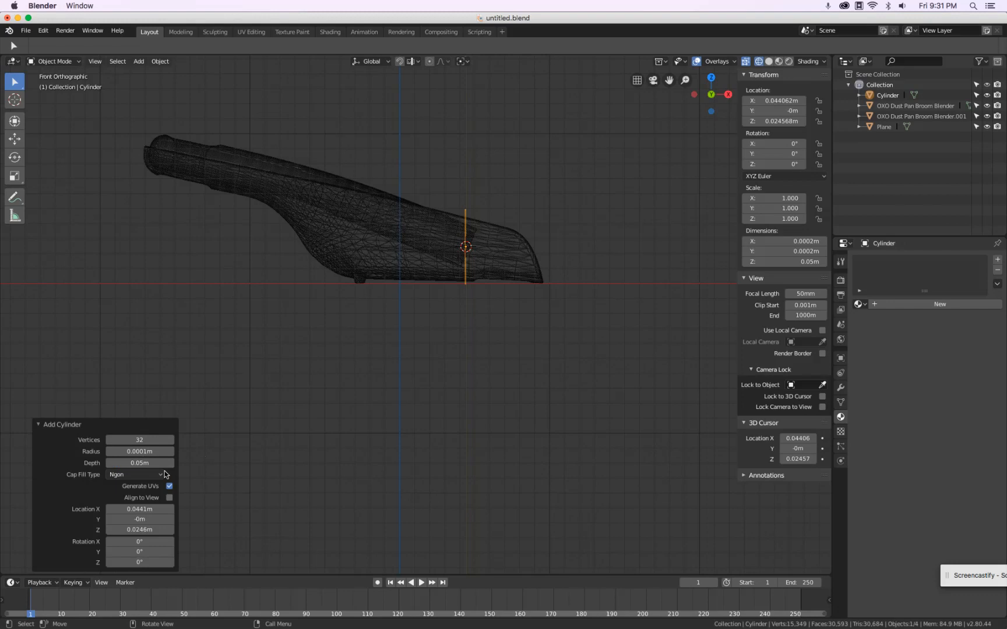
Select the vertices at the cylinder's lower end in Edit Mode and snap the 3D cursor to them.
scroll(506, 217, up, 6)
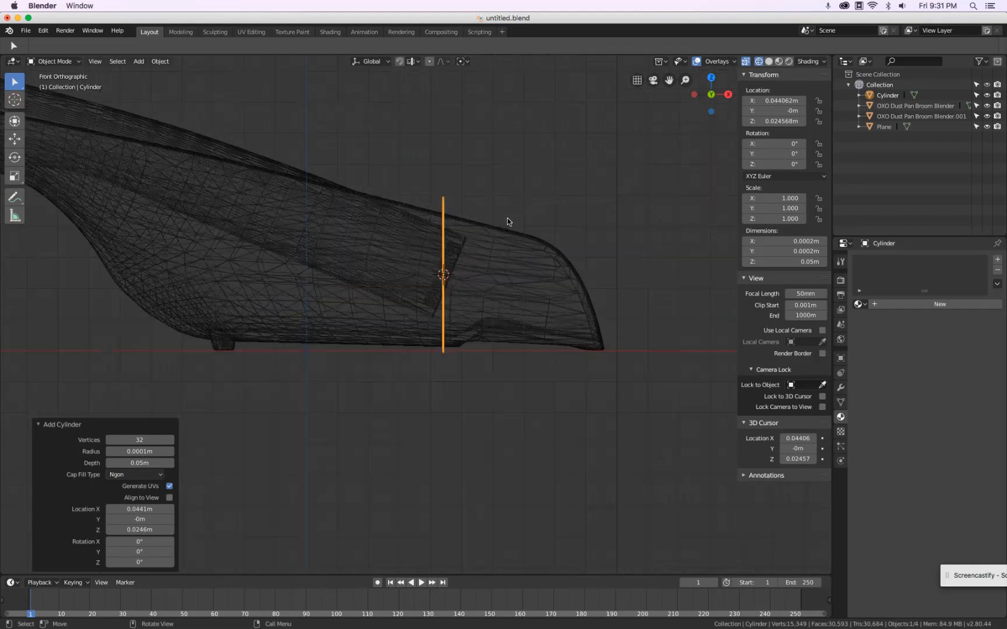
scroll(384, 486, up, 2)
scroll(449, 382, up, 15)
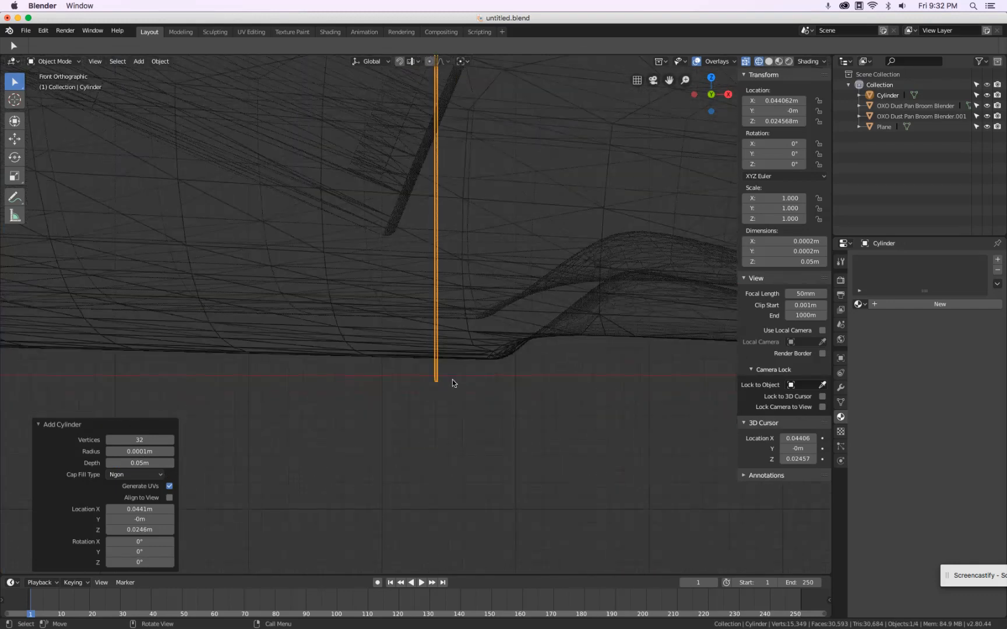
key(Tab)
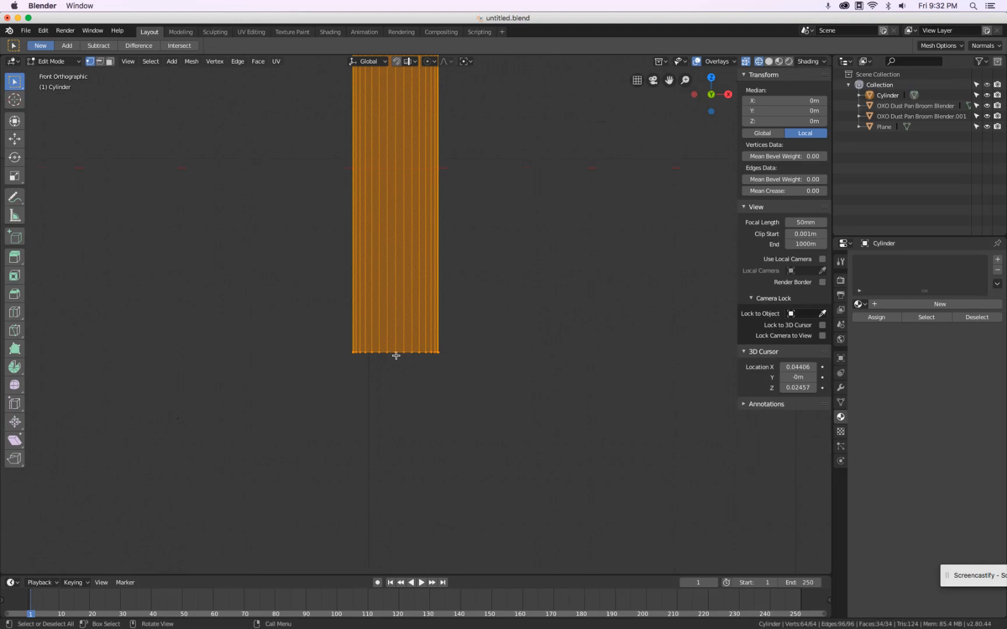
key(alt+a)
drag(311, 325, 454, 375)
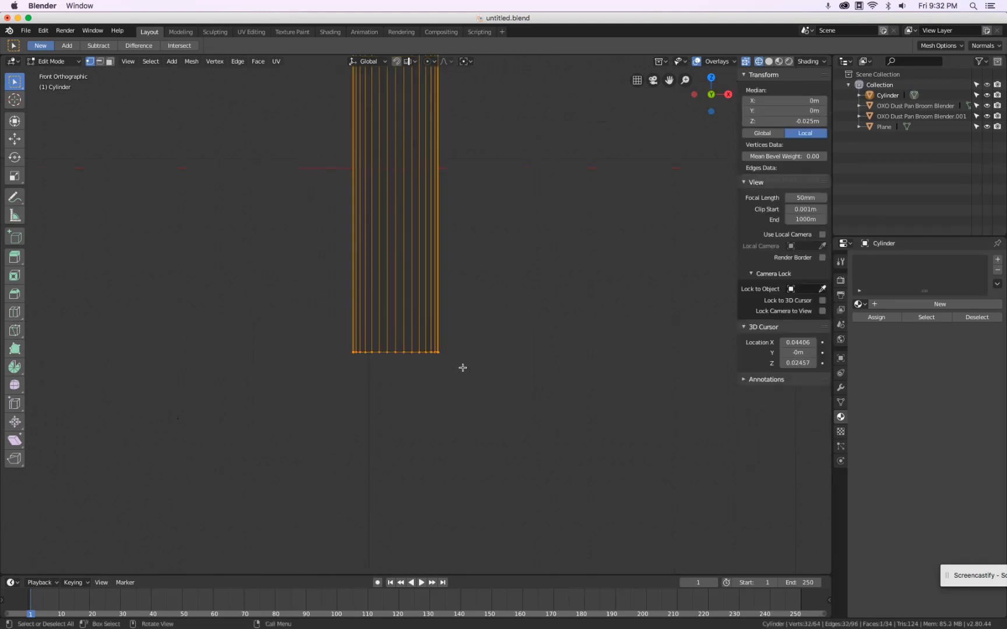
click(758, 62)
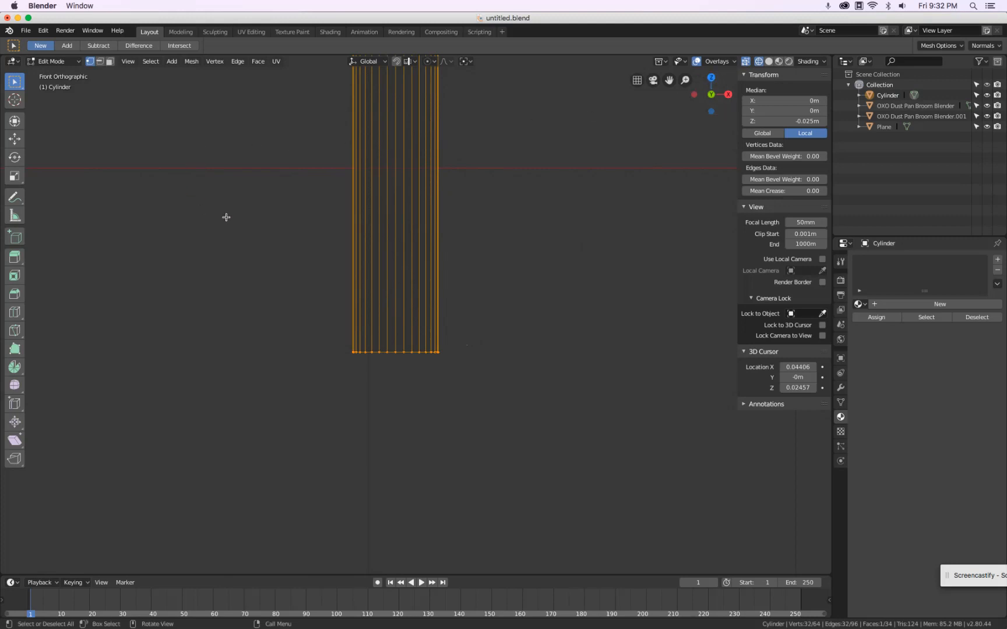
key(shift+s)
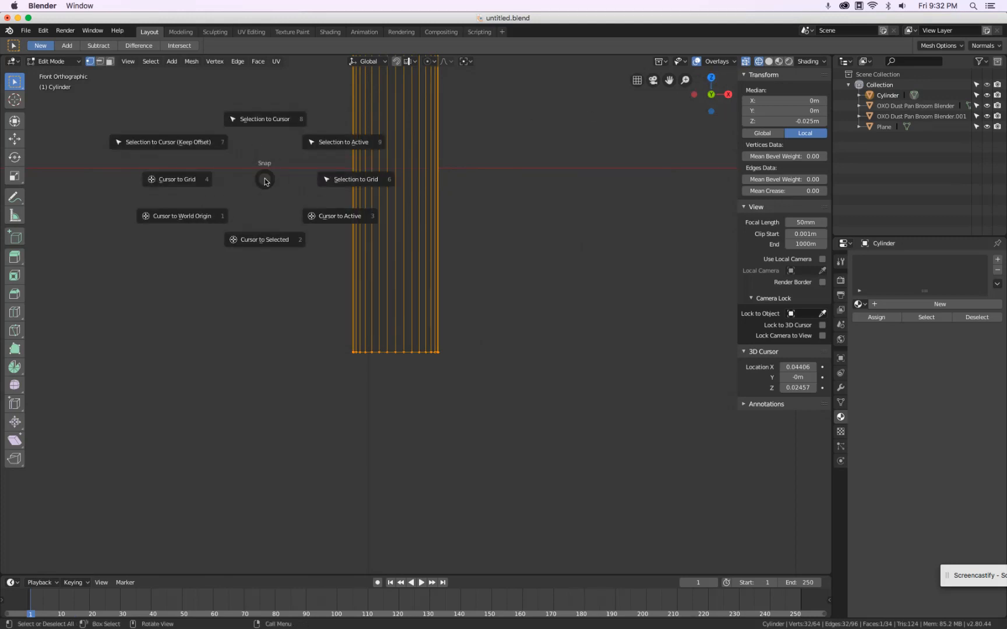
click(274, 240)
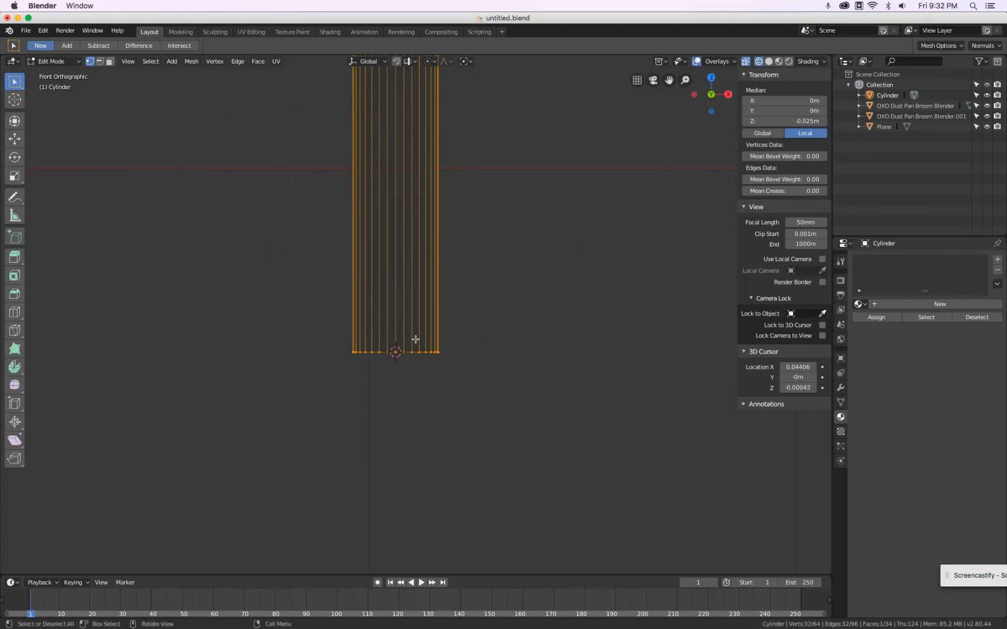
Return to Object Mode and set the cylinder's origin to the 3D cursor at its lower end.
scroll(390, 387, down, 1)
middle_drag(393, 388, 398, 379)
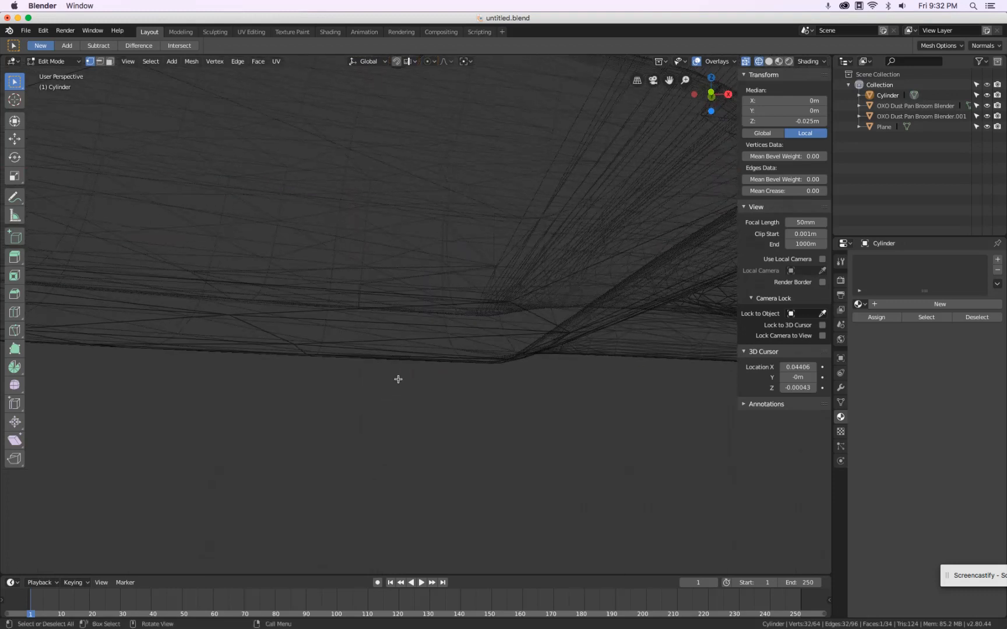
key(KP_Decimal)
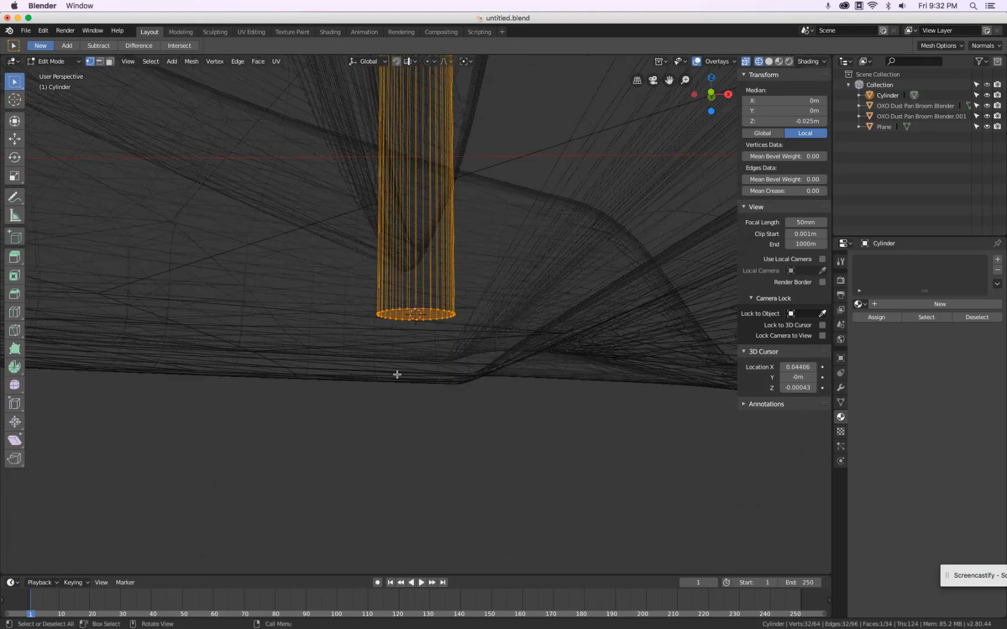
key(Tab)
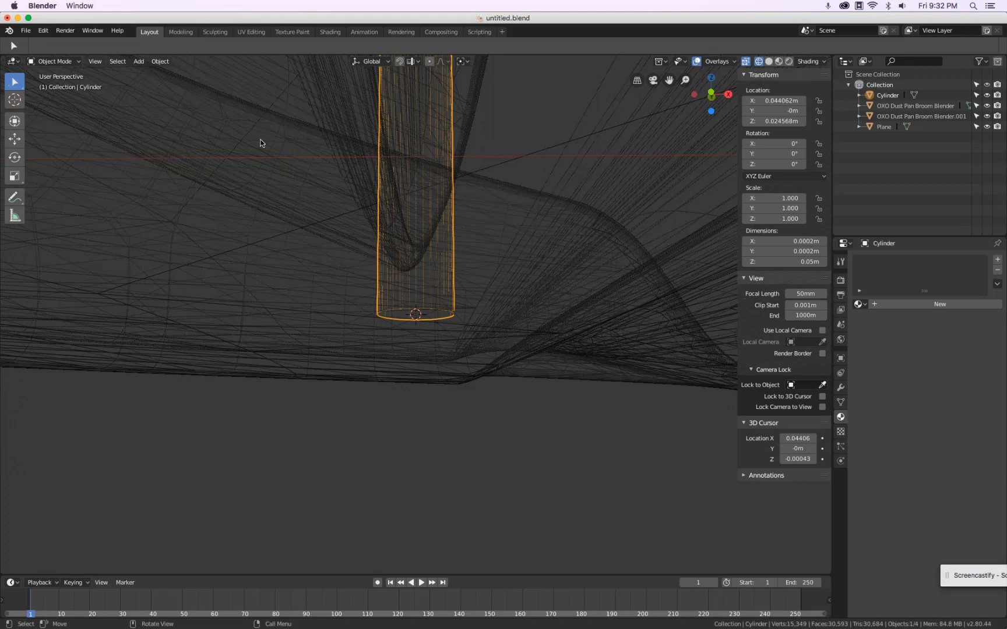
click(154, 62)
mouse_move(165, 85)
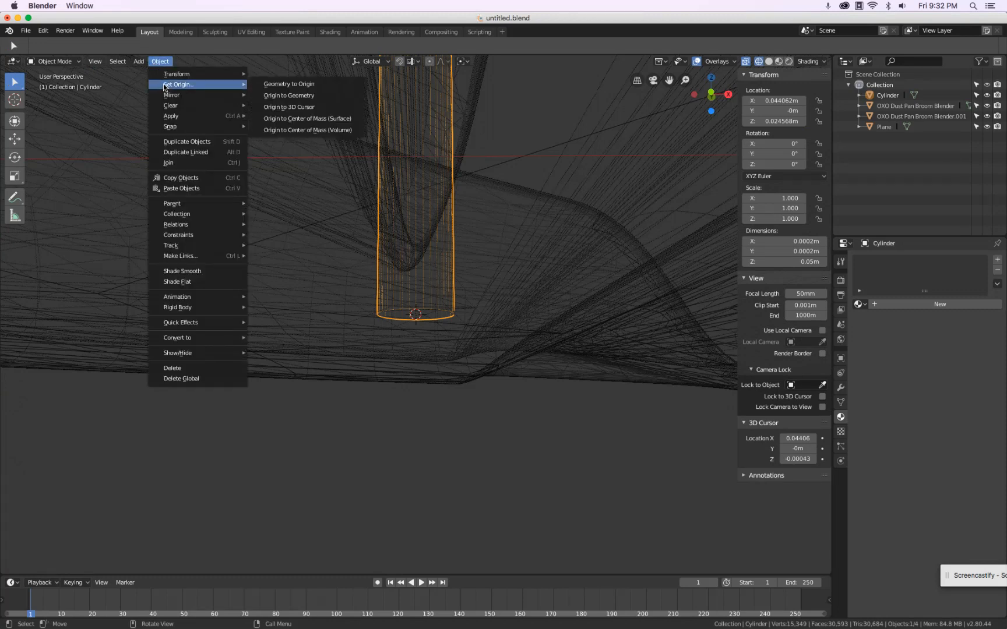
click(308, 110)
scroll(377, 255, down, 5)
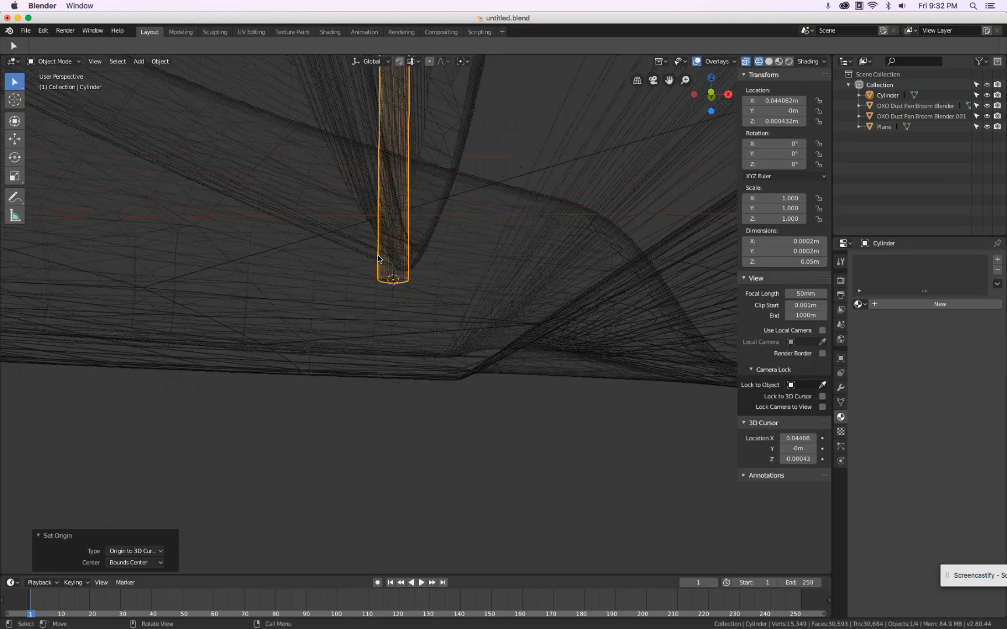
Place a trial copy of the cylinder on the broom's slanted bristle face in front view, rotate it outward, and delete the copy.
key(KP_1)
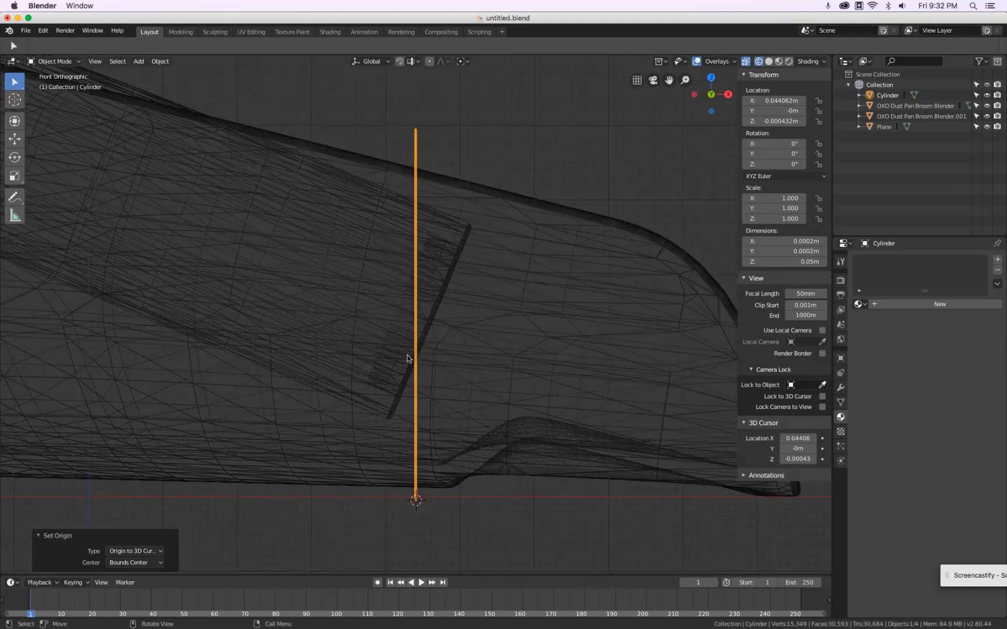
scroll(406, 355, down, 2)
scroll(406, 355, down, 1)
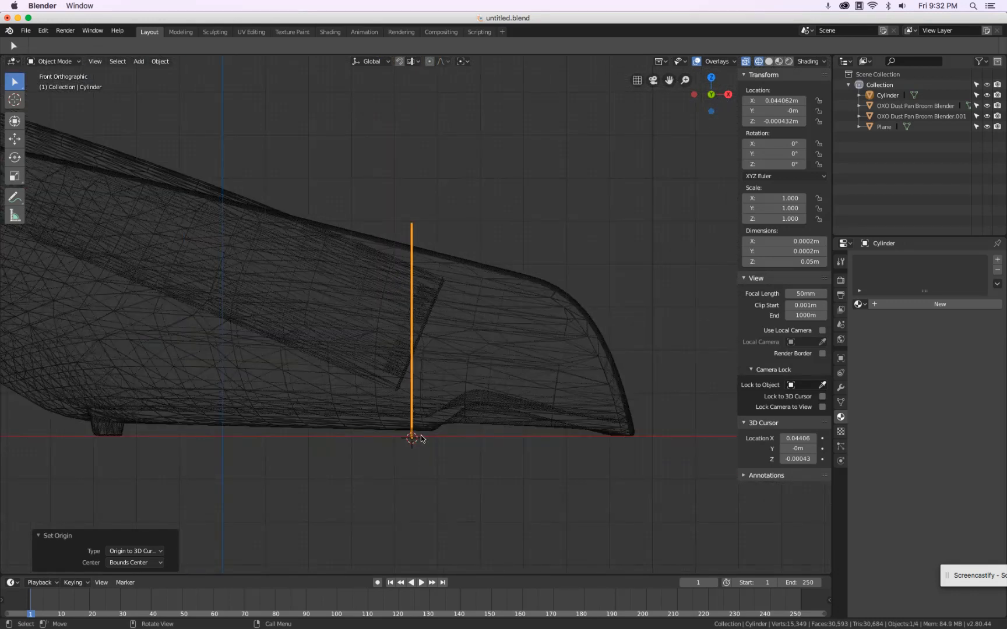
scroll(421, 438, up, 2)
key(shift+d)
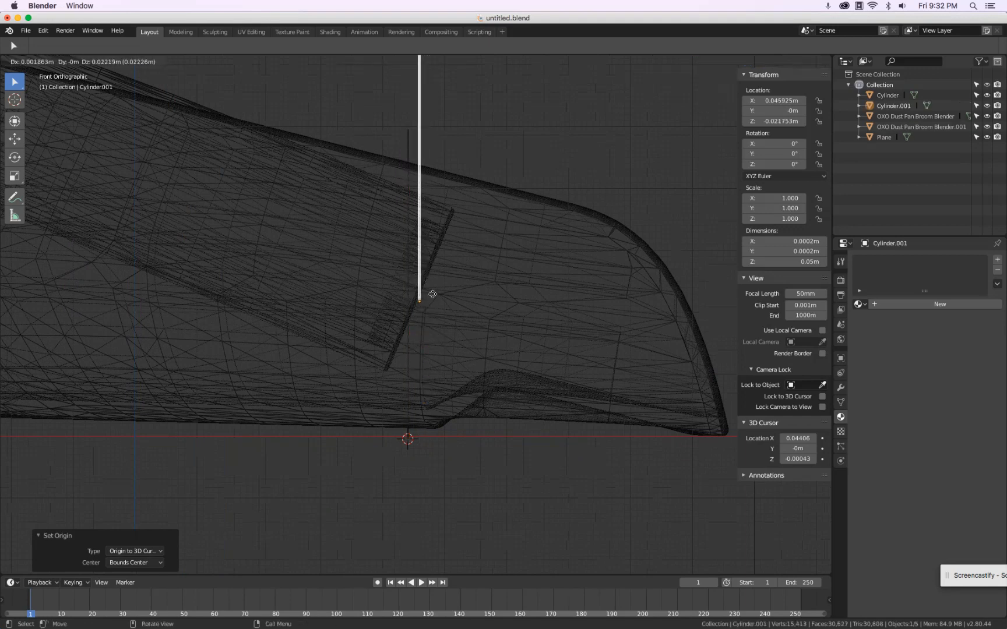
click(432, 292)
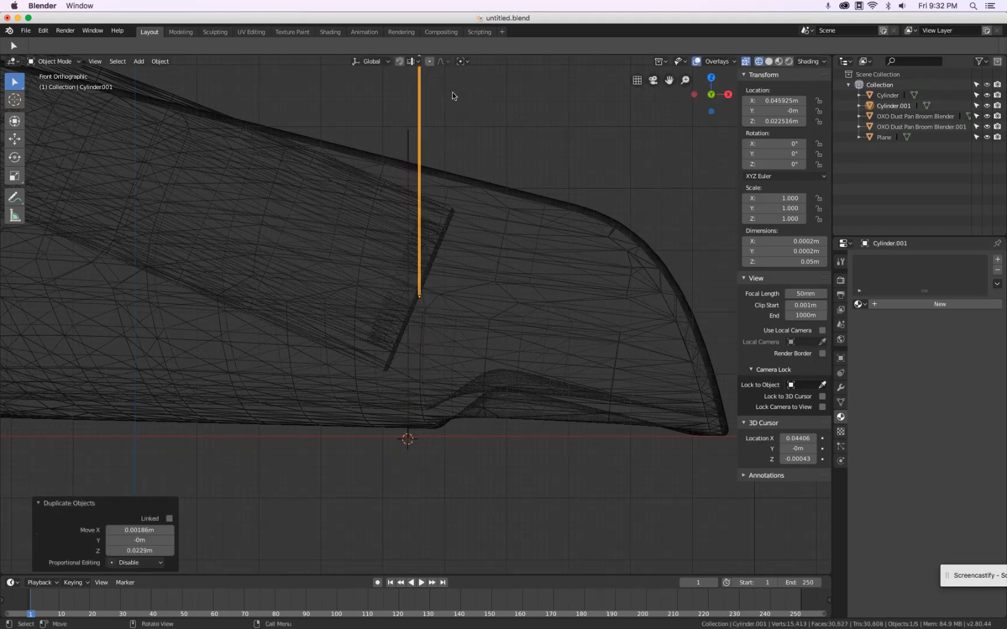
key(r)
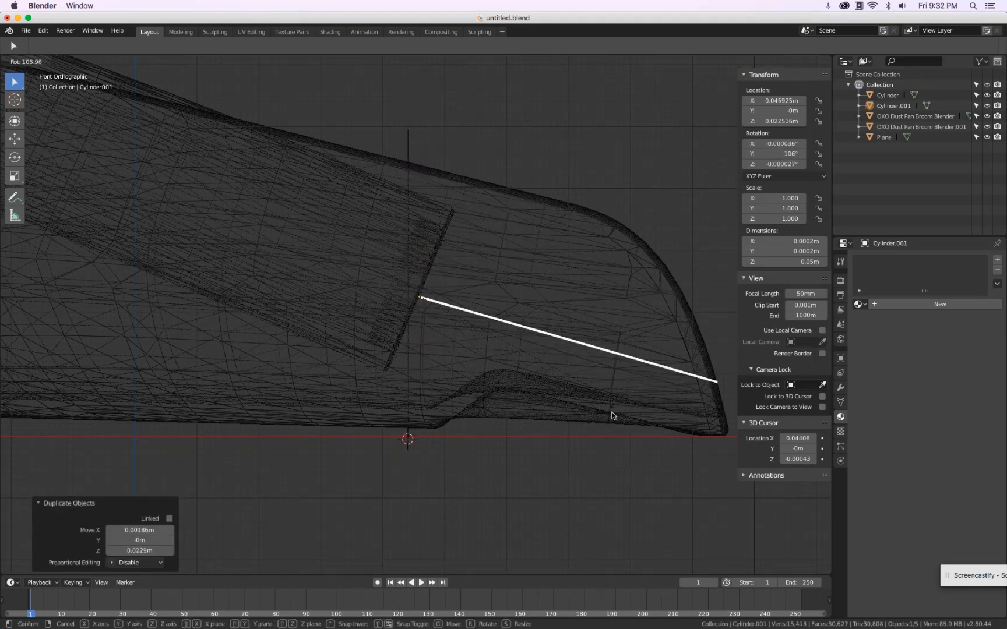
click(605, 408)
key(Delete)
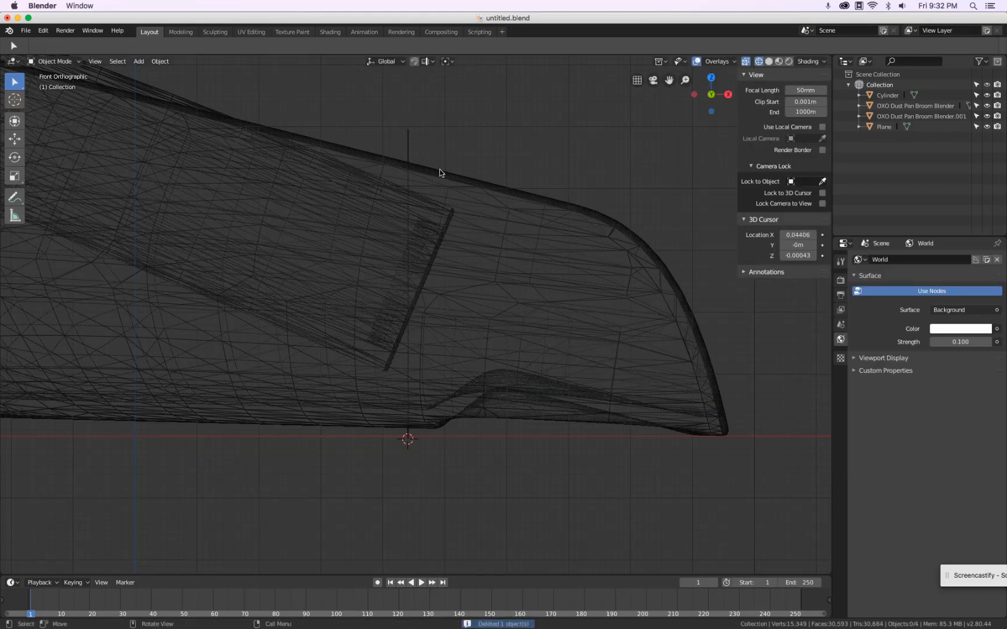
Move the original cylinder about 0.113 m along X, clear of the dustpan, and snap the 3D cursor to its origin.
click(411, 146)
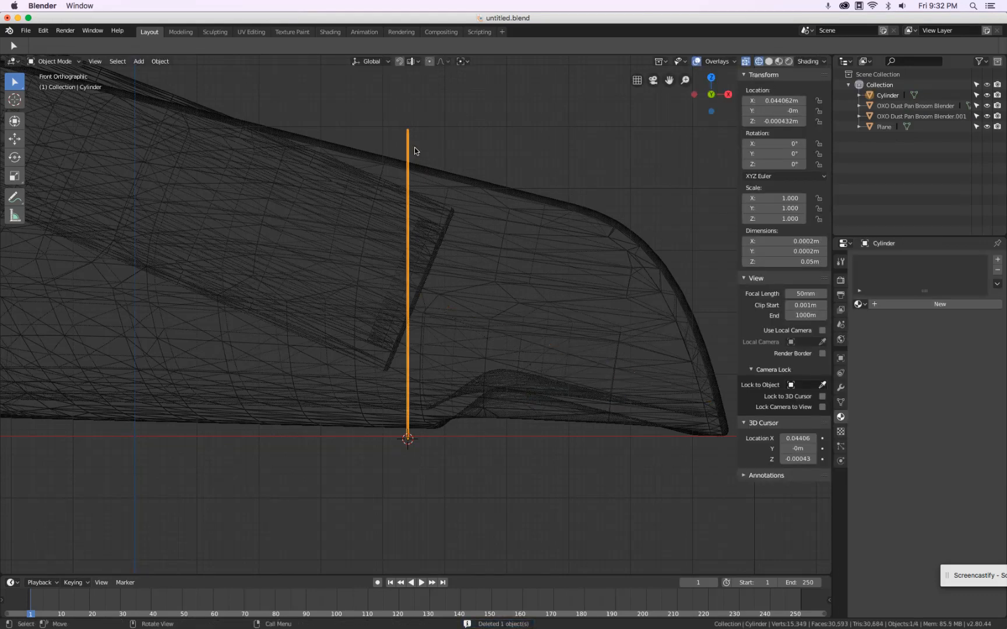
scroll(414, 147, down, 7)
key(g)
key(x)
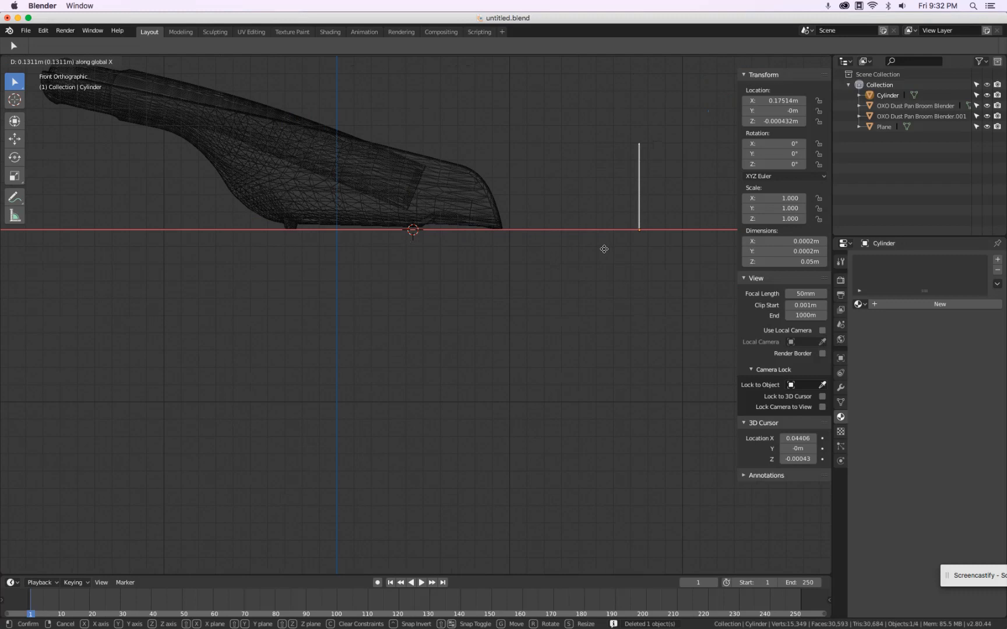
click(617, 250)
scroll(665, 217, up, 3)
key(shift+s)
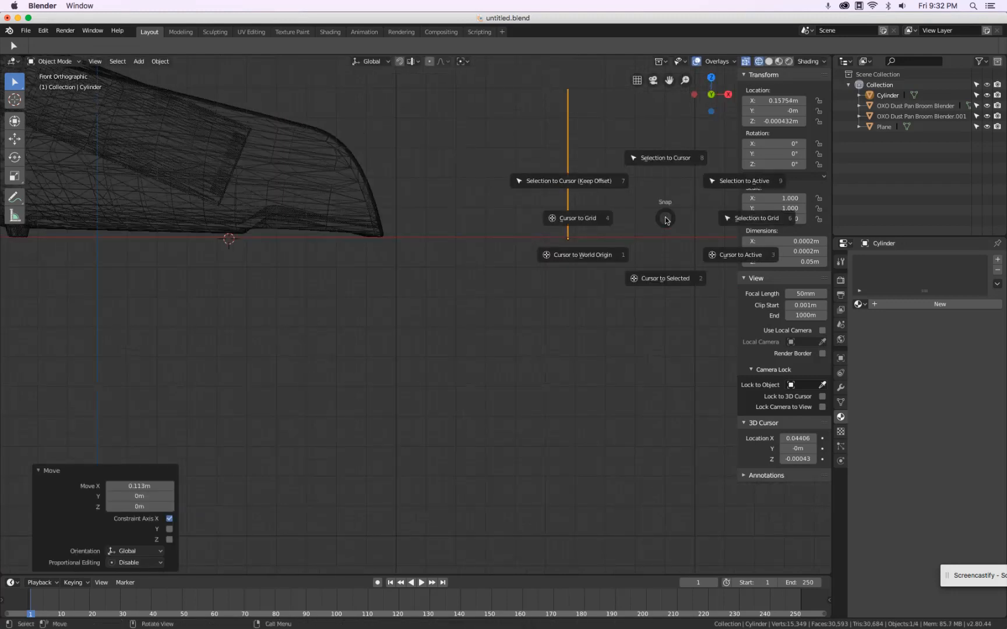
click(669, 280)
Add an ico sphere at the 3D cursor with 2 subdivisions and a radius of 3 mm.
scroll(647, 236, up, 5)
scroll(643, 236, down, 1)
key(shift+a)
mouse_move(642, 236)
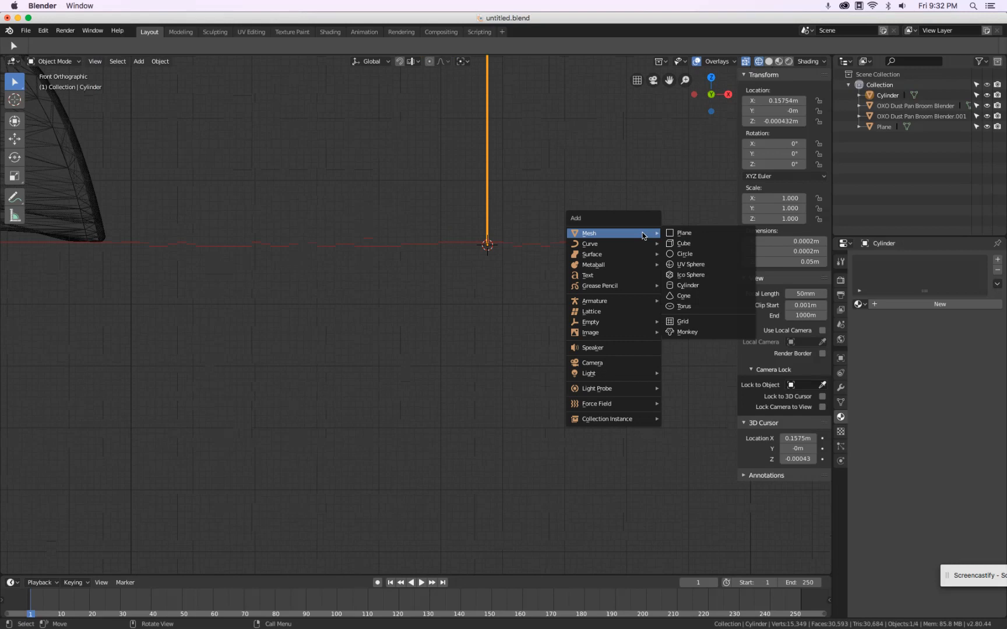
click(716, 278)
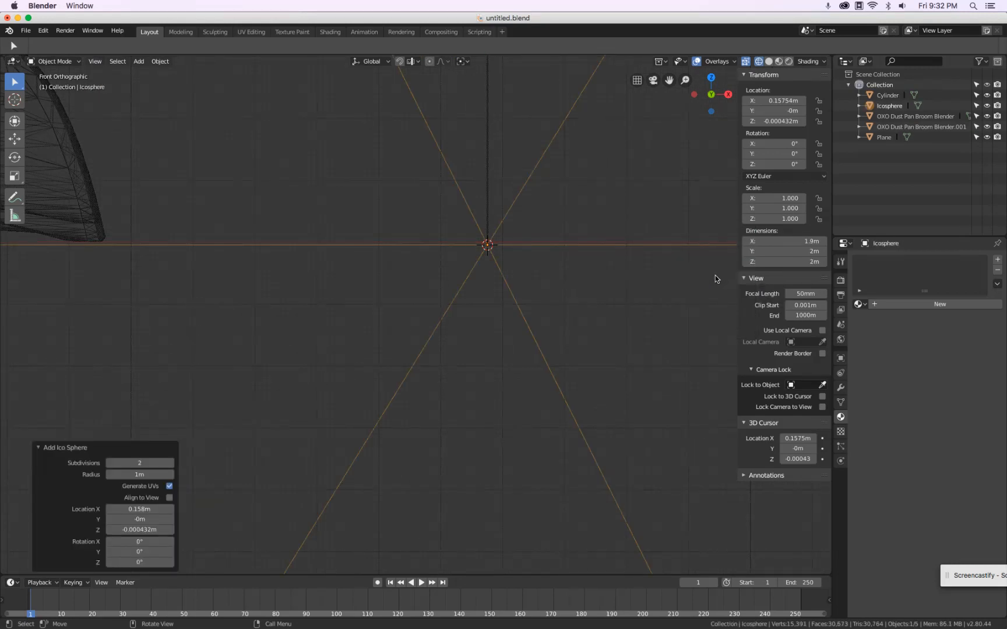
click(134, 475)
key(Return)
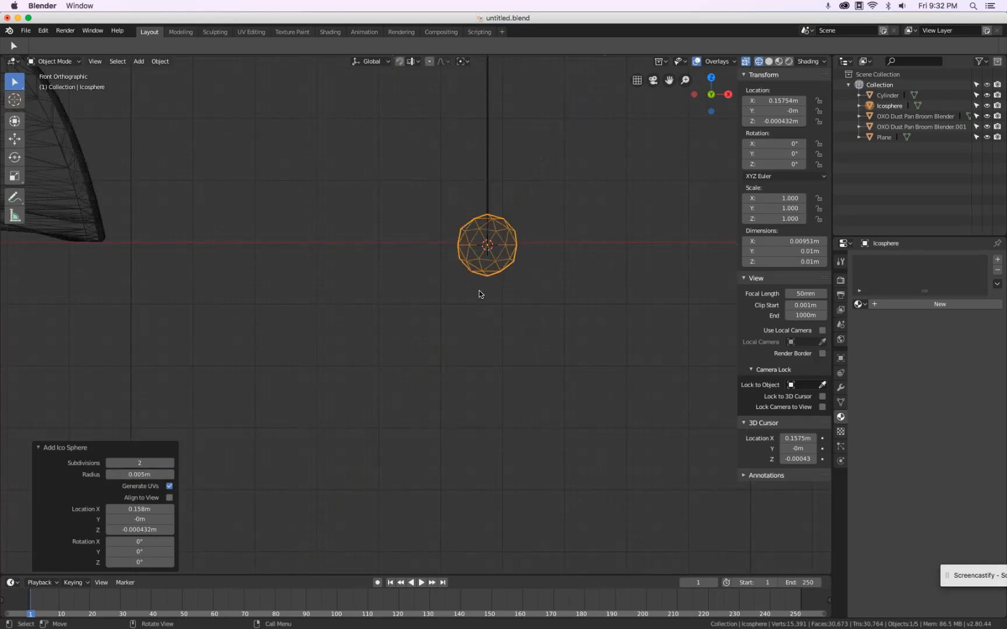
click(138, 475)
text(3mm)
key(Return)
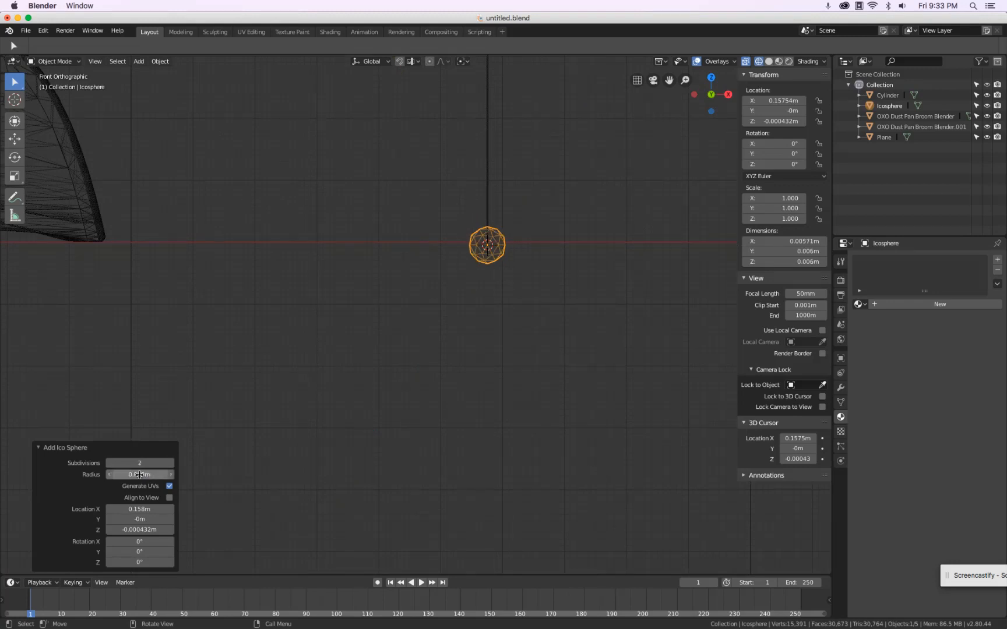
Delete the vertices of the ico sphere's lower half in Edit Mode, leaving an open dome.
scroll(493, 235, up, 8)
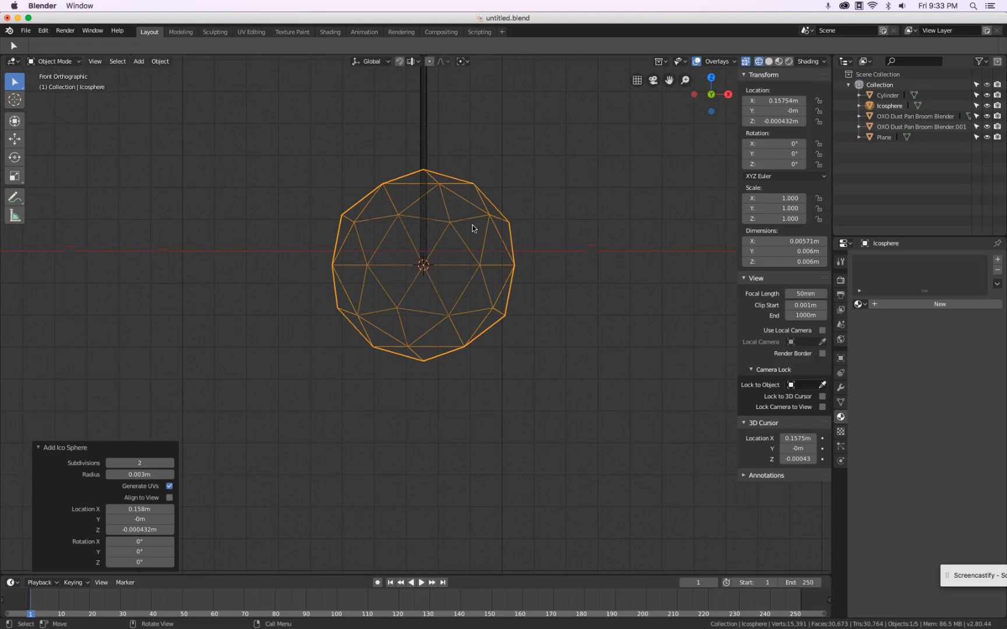
key(Tab)
key(alt+a)
drag(301, 276, 487, 398)
key(x)
click(612, 182)
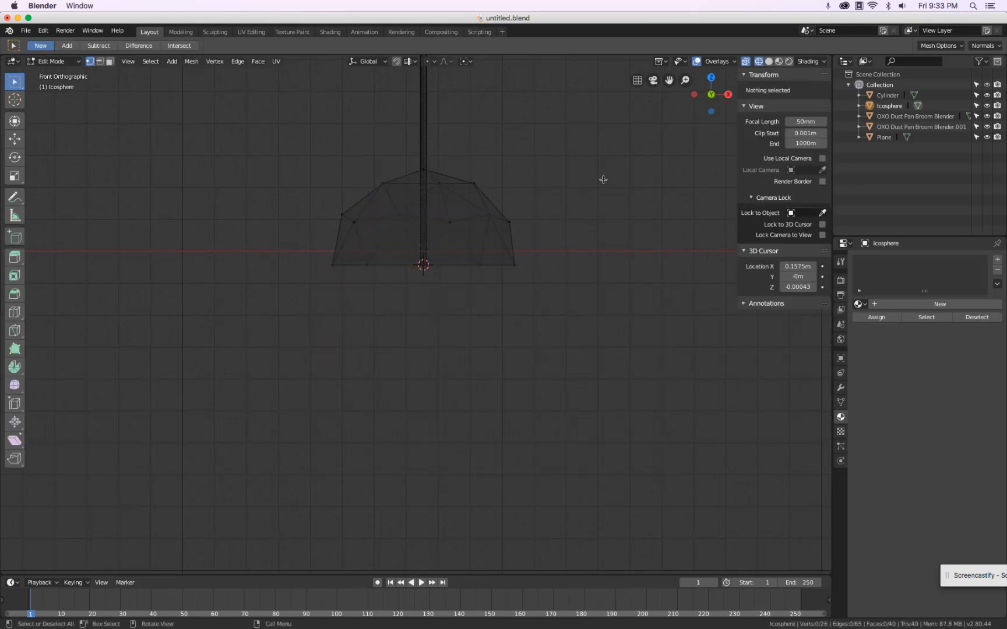
Set the pivot point to the 3D cursor and flatten the whole dome along Z by a factor of about 0.117.
click(464, 62)
key(a)
key(s)
key(z)
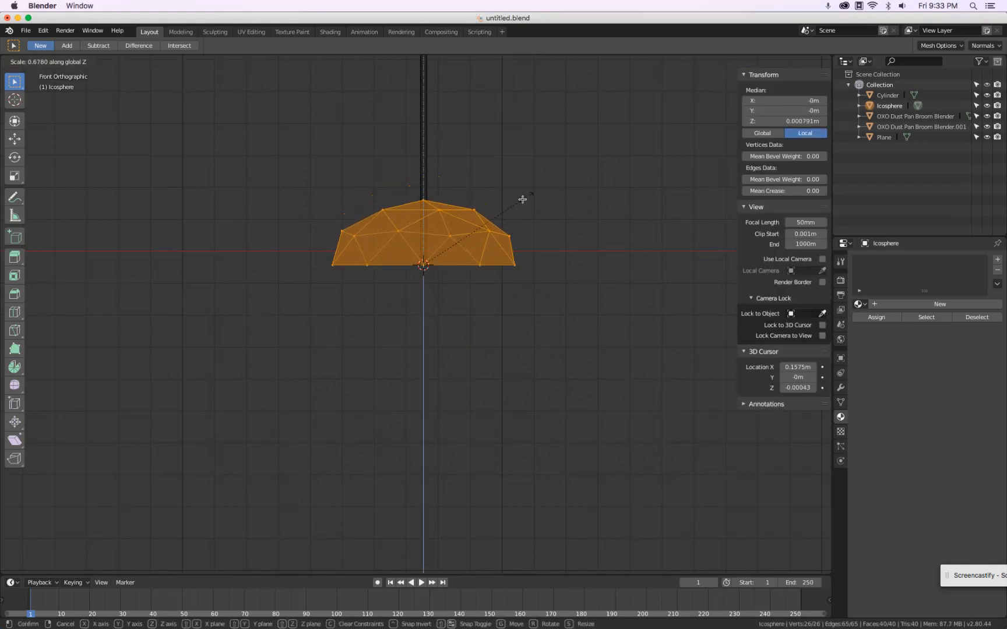
click(438, 250)
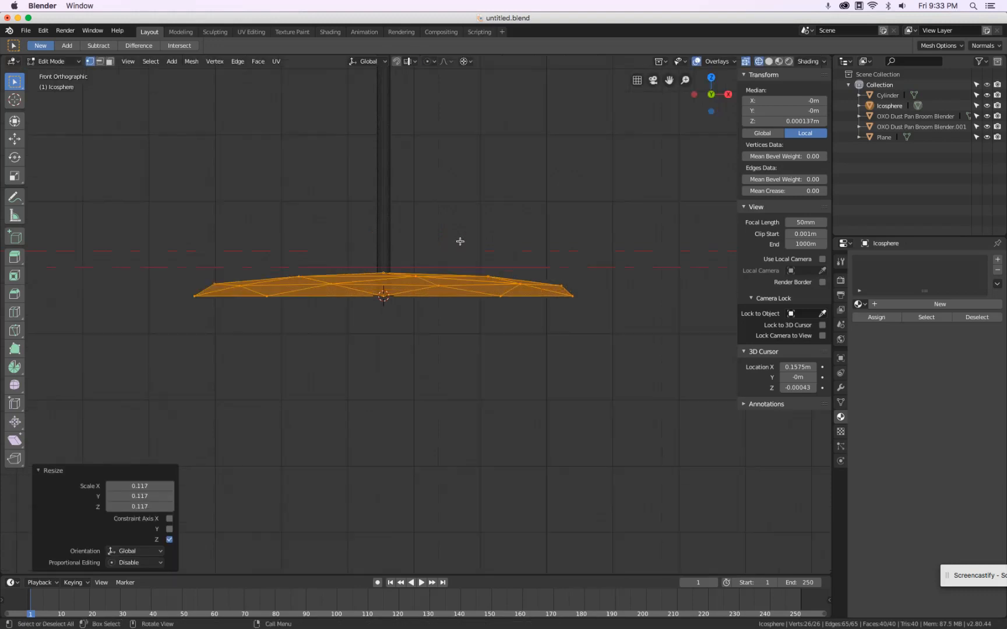
Make the flattened dome taller by scaling it along Z by about 2.752, and return to Object Mode.
scroll(459, 239, up, 5)
key(s)
key(z)
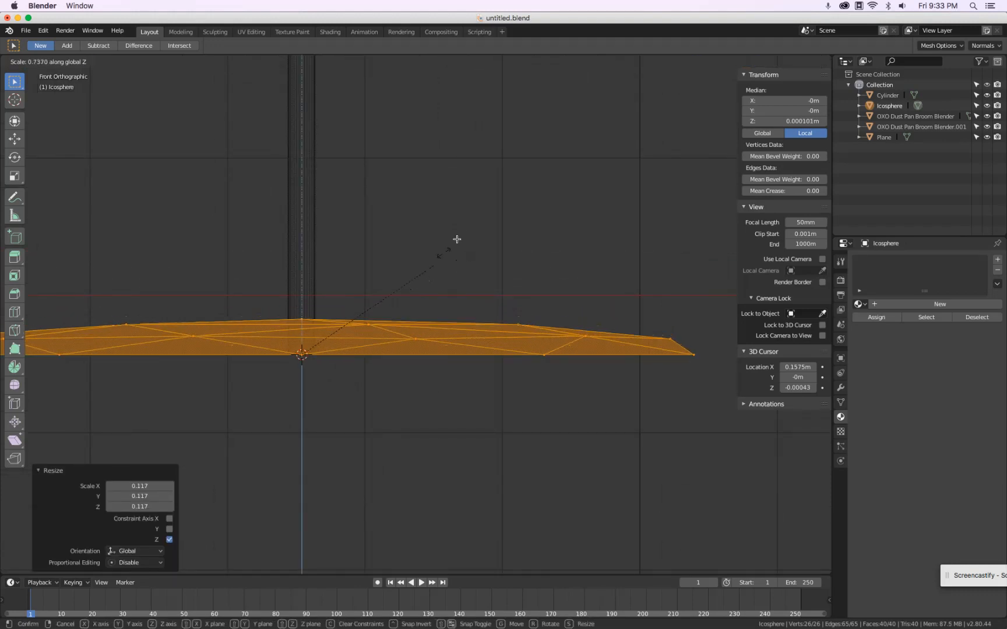
click(744, 463)
scroll(614, 402, down, 5)
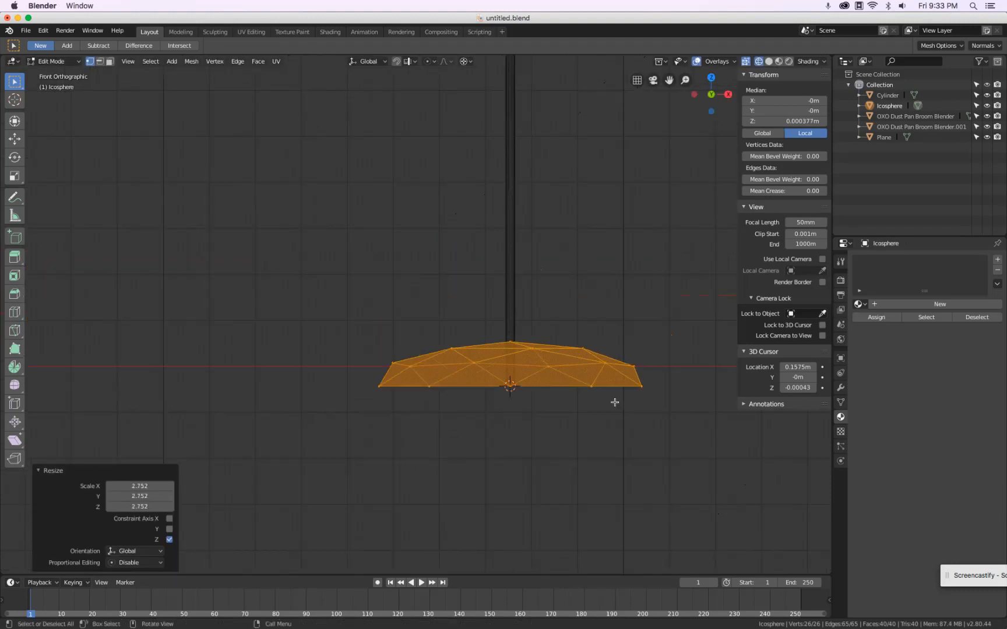
key(Tab)
Scale the dome's mesh uniformly in Edit Mode to about half its size, roughly 0.003 m wide.
scroll(615, 402, down, 4)
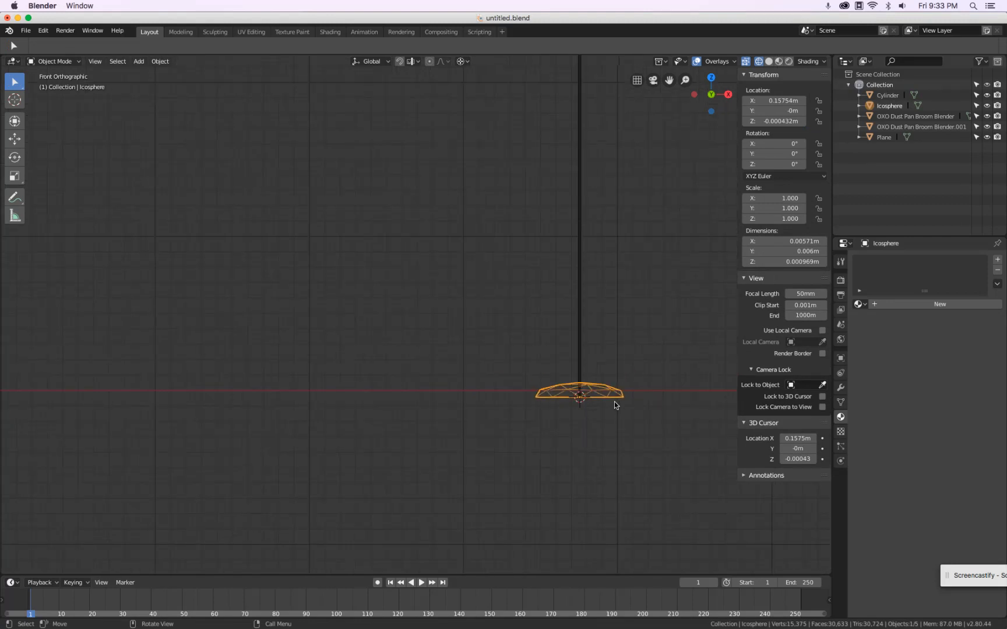
scroll(614, 401, up, 4)
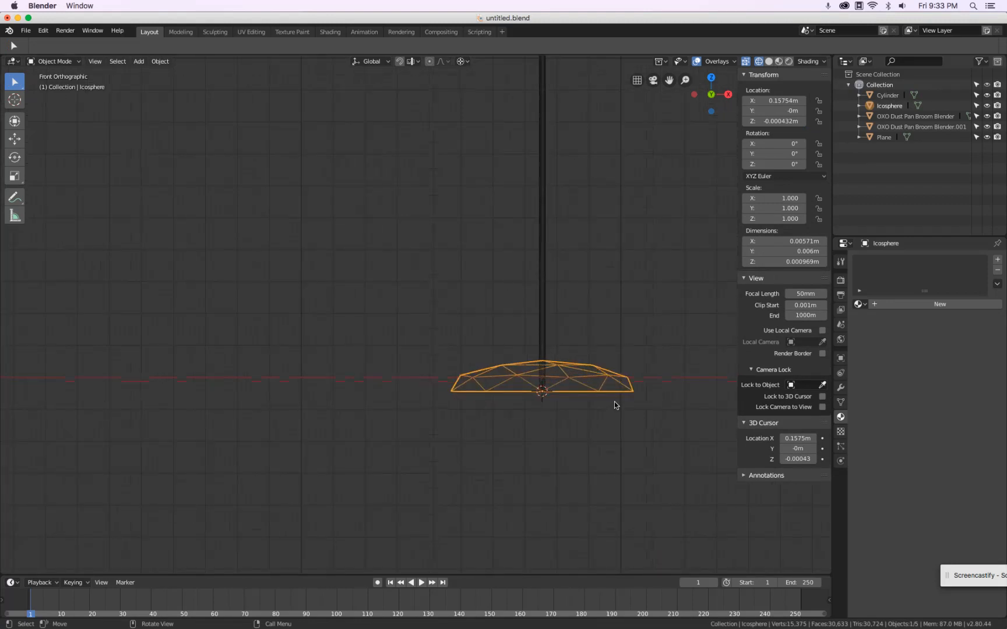
key(Tab)
key(s)
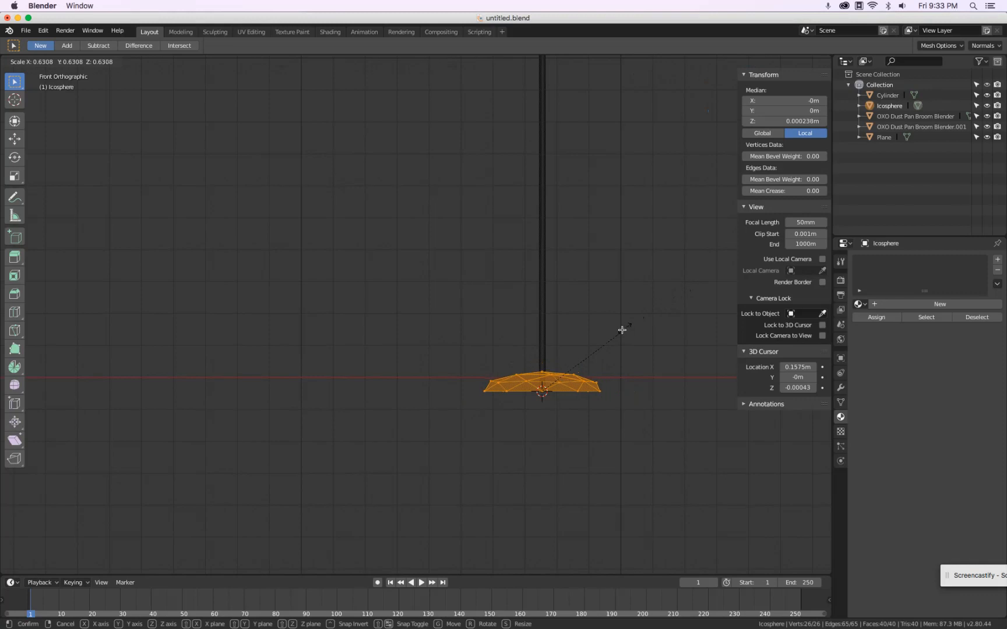
click(609, 337)
key(Tab)
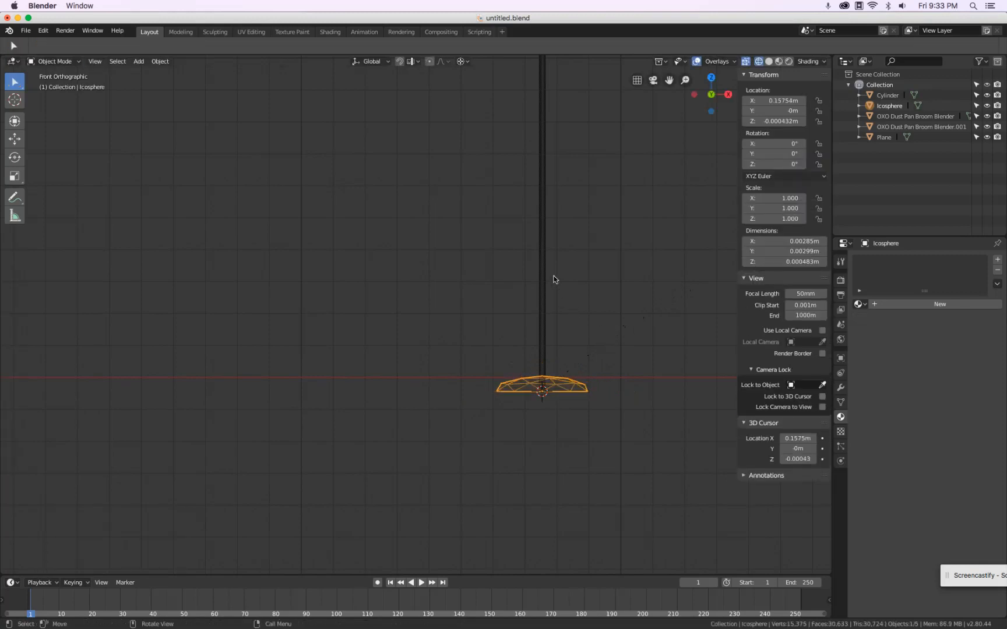
Parent the cylinder to the Icosphere dome using the Object parent type.
click(547, 260)
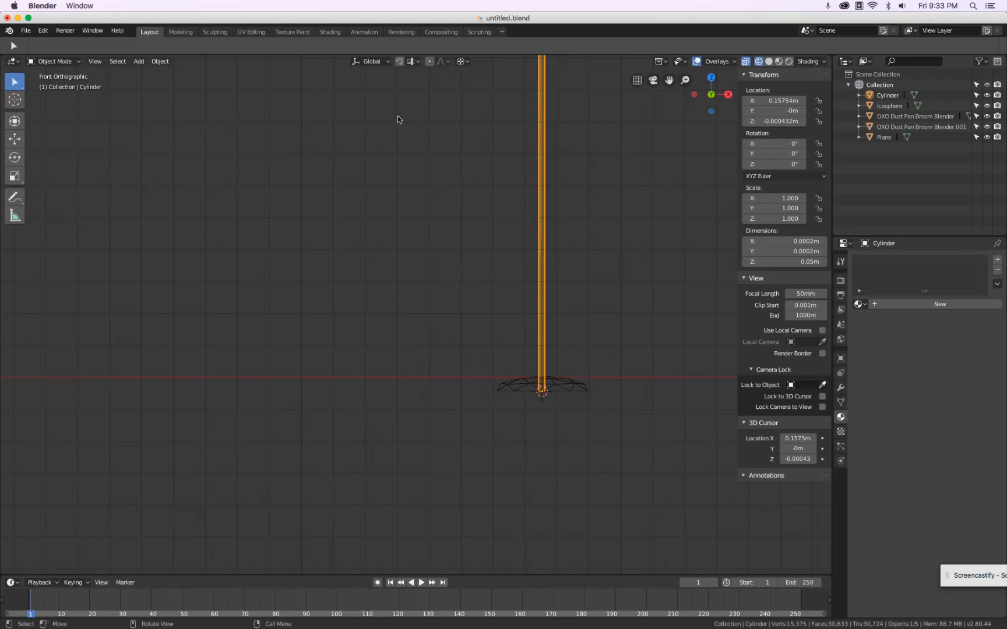
shift+click(578, 390)
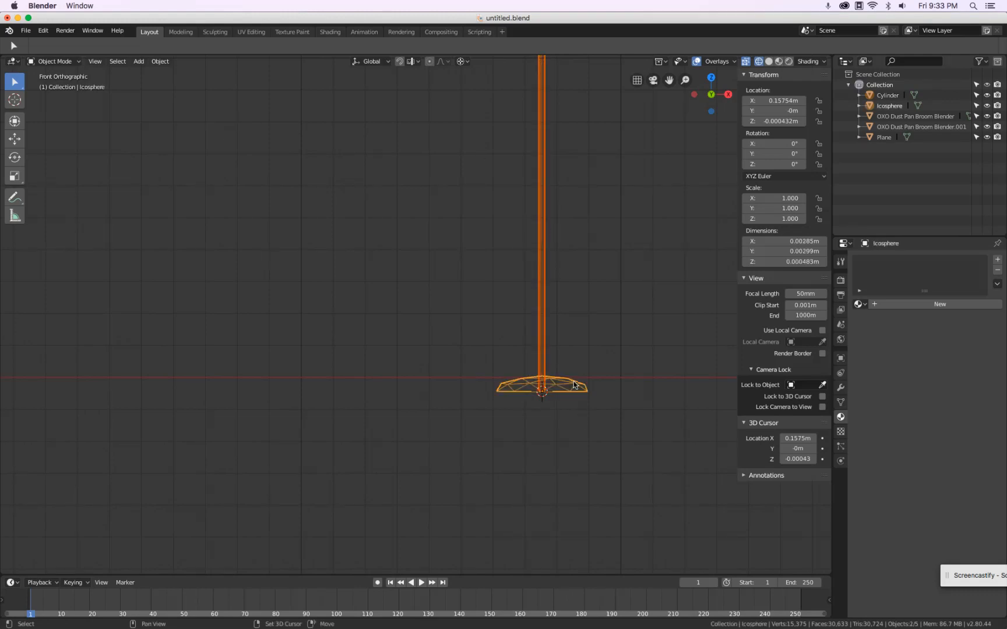
key(ctrl+p)
click(673, 329)
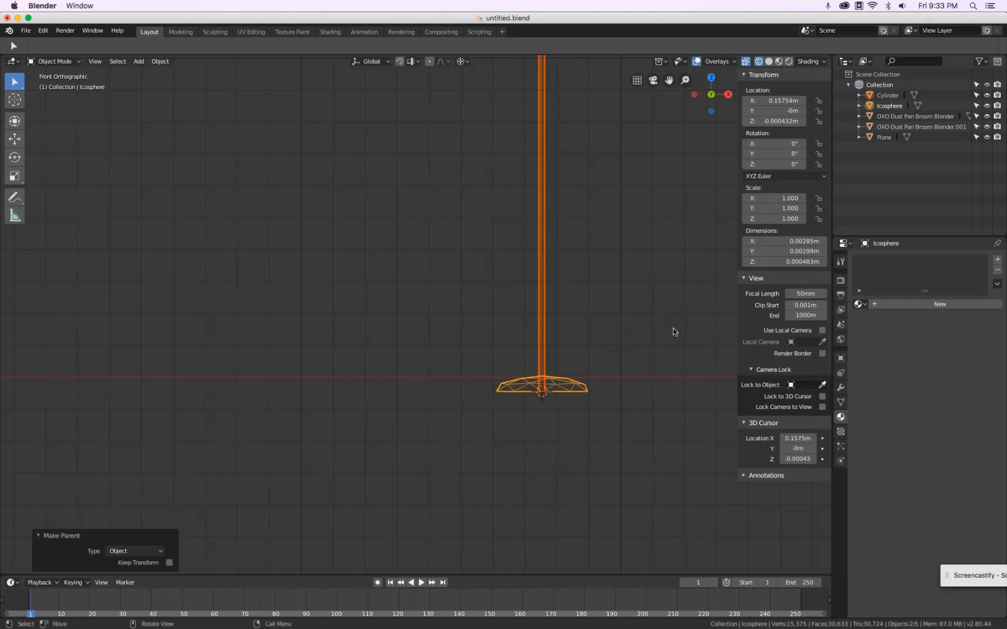
Set the Icosphere's instancing to Faces and view the instanced bristles in solid shading from an angle.
click(560, 388)
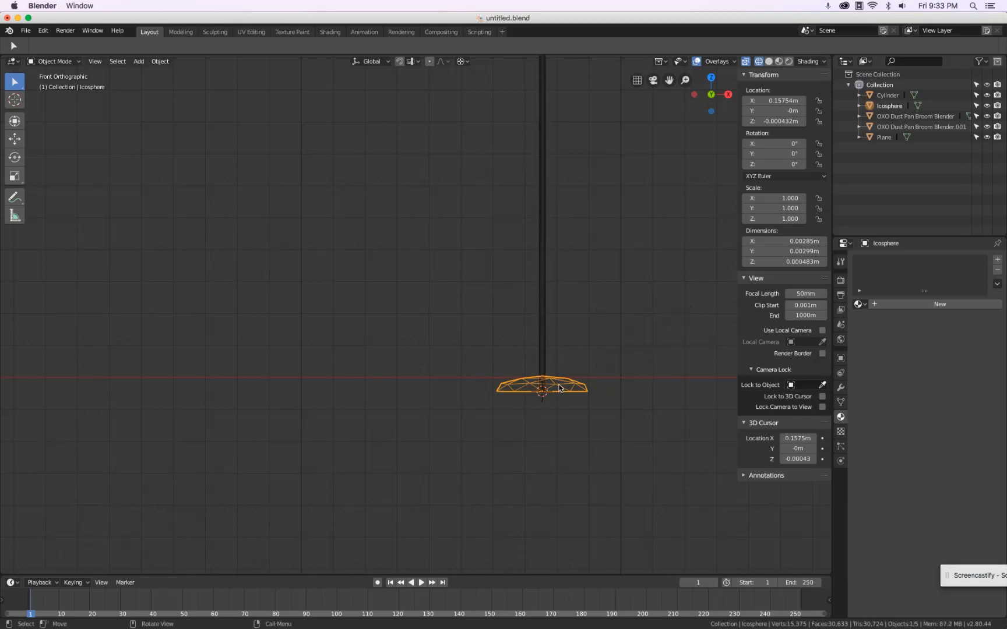
click(840, 358)
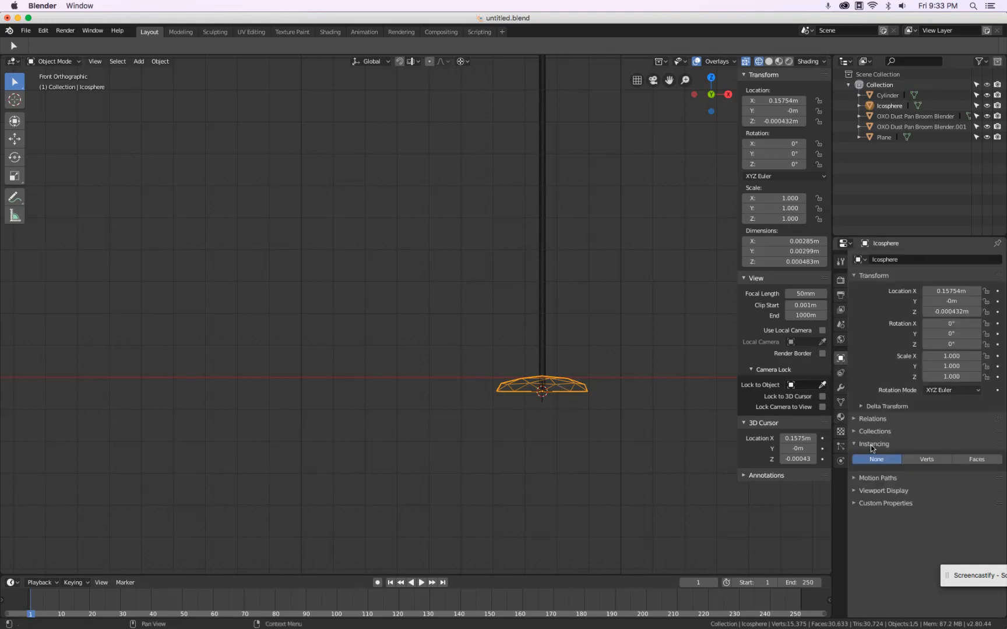
click(977, 460)
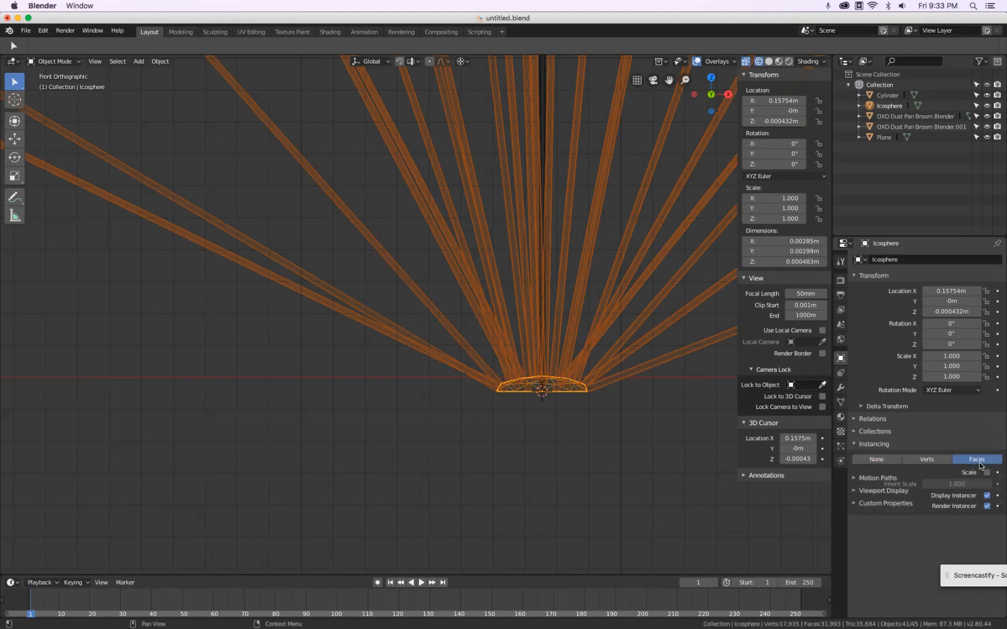
middle_drag(600, 371, 597, 388)
key(z)
click(672, 378)
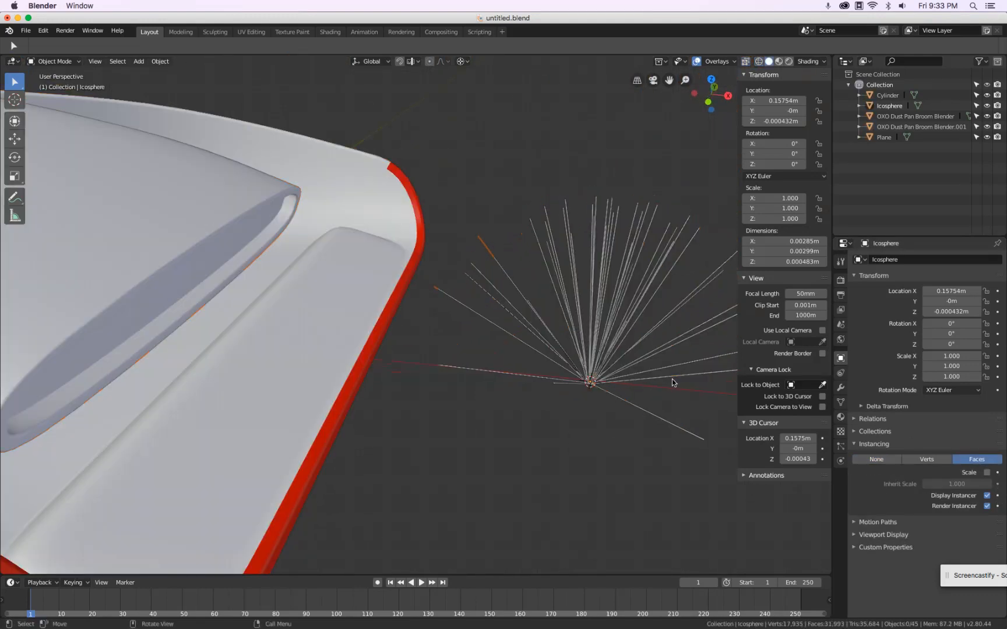
Flatten the dome's mesh in Edit Mode by scaling it along Z by about 0.199 to narrow the bristles' spread.
scroll(681, 371, up, 5)
scroll(681, 371, down, 4)
middle_drag(664, 357, 664, 314)
key(KP_1)
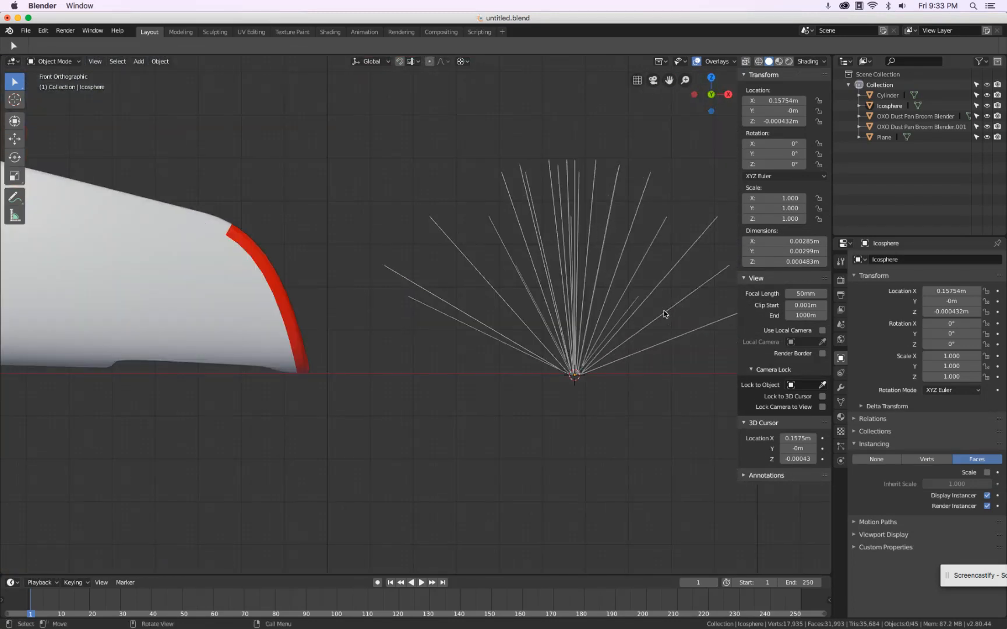
scroll(615, 341, up, 10)
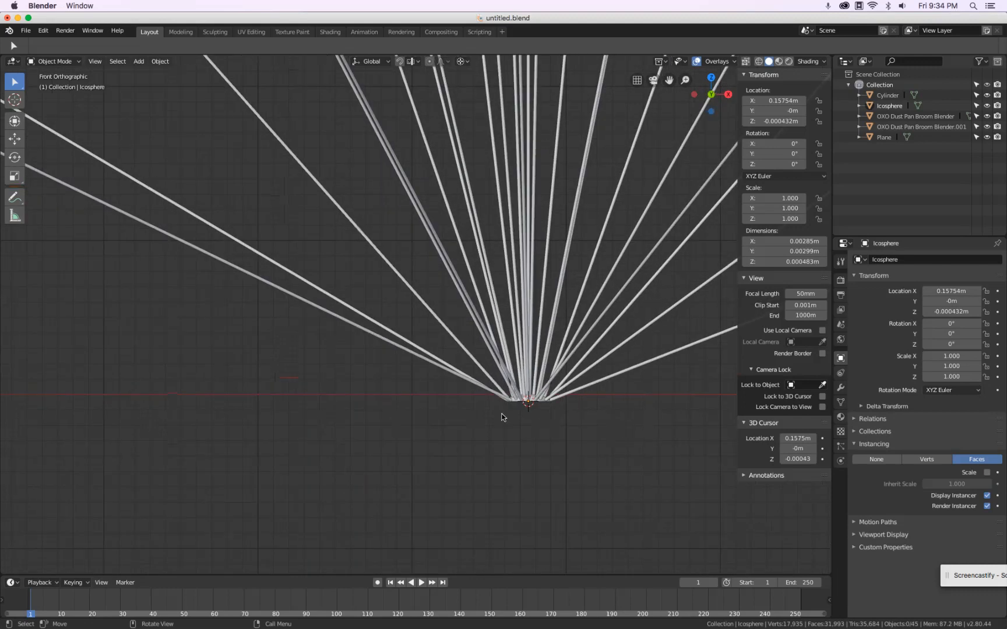
key(Tab)
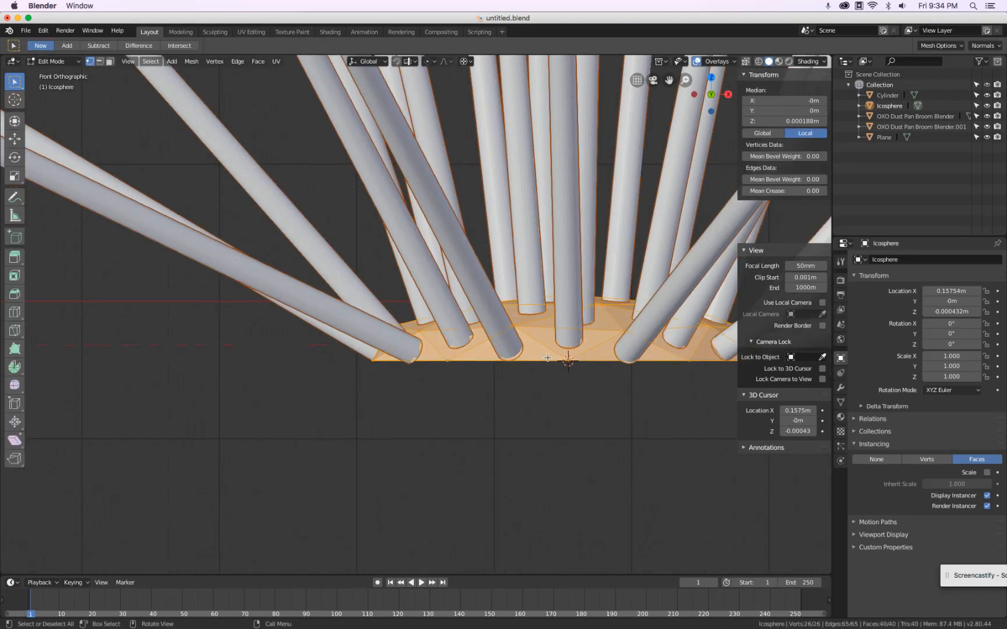
scroll(559, 444, down, 4)
key(s)
key(z)
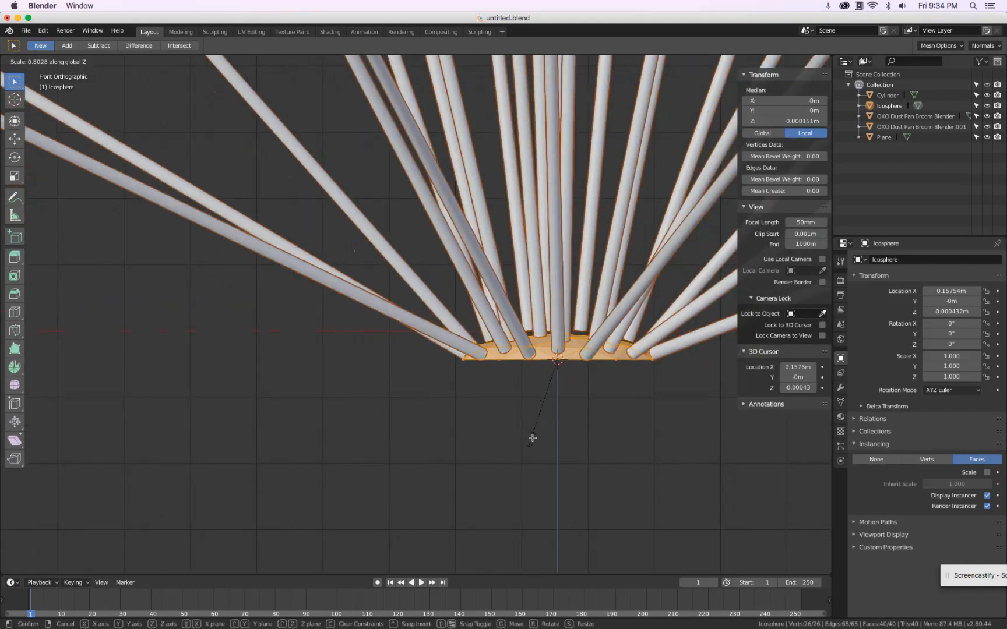
click(559, 384)
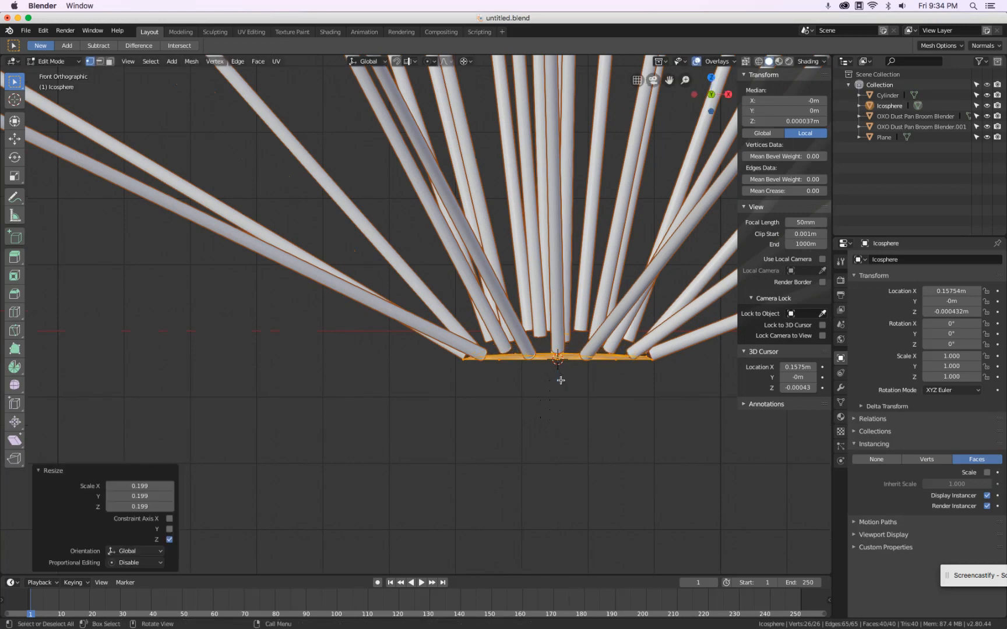
key(Tab)
Scale the dome's mesh along Z again to a height of about 0.000032 m so the bristles gather closer.
key(Tab)
key(s)
key(z)
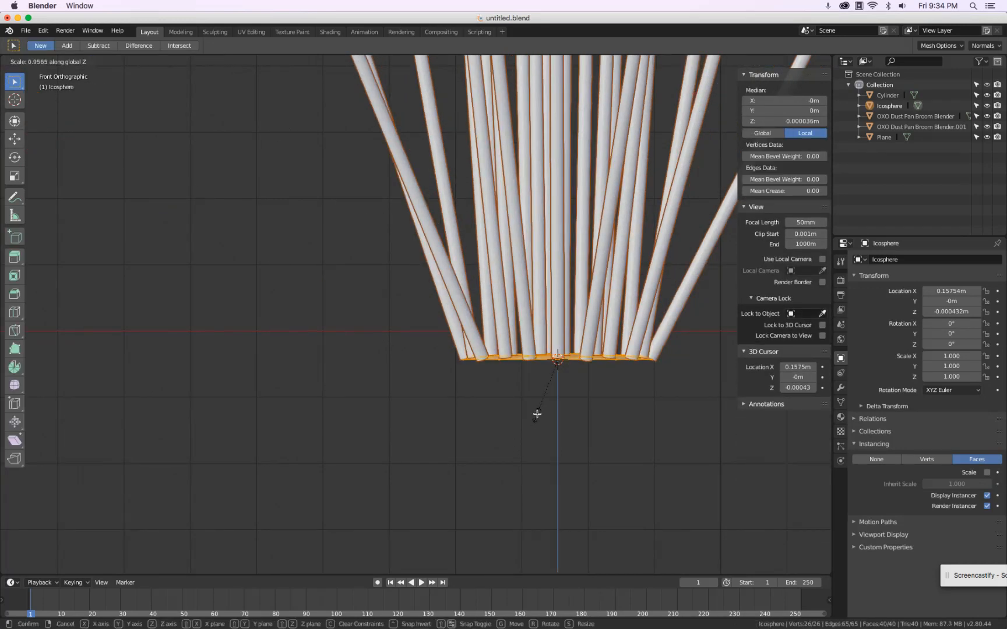
click(547, 382)
key(Tab)
scroll(547, 381, down, 5)
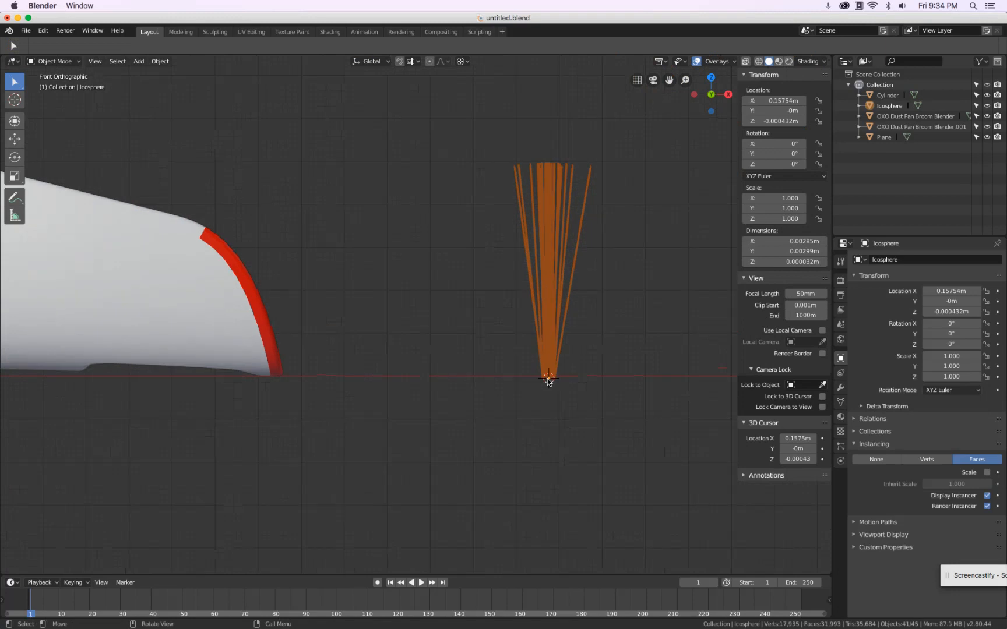
Flatten the dome's mesh further along Z to a median height of about 0.000009 m.
scroll(603, 364, up, 2)
key(Tab)
key(s)
key(z)
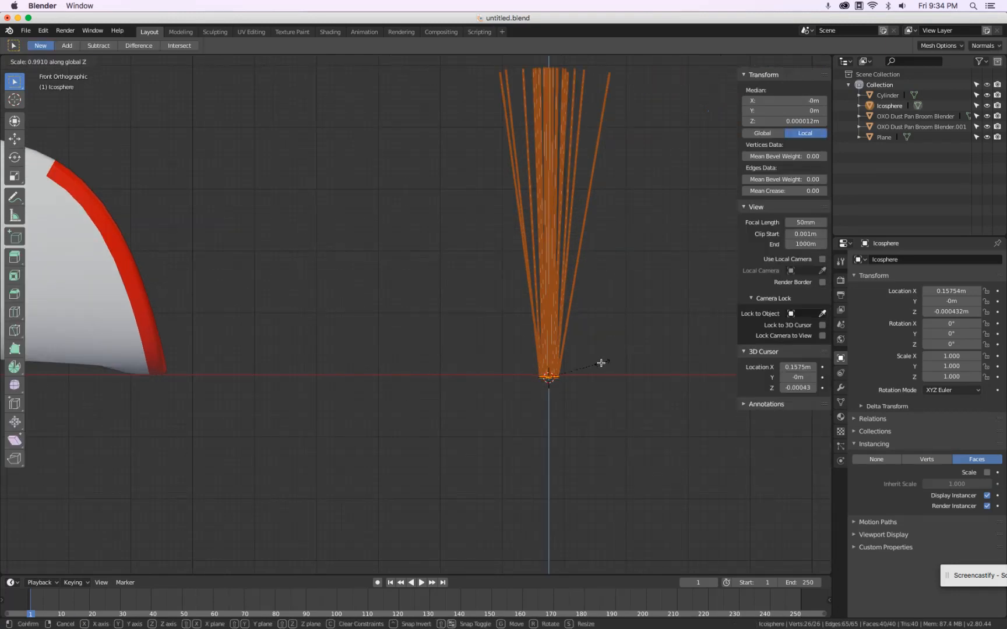
click(587, 365)
key(Tab)
Scale the dome's mesh along Z by about 0.674, making it roughly 0.000015 m high, and return to Object Mode.
key(Tab)
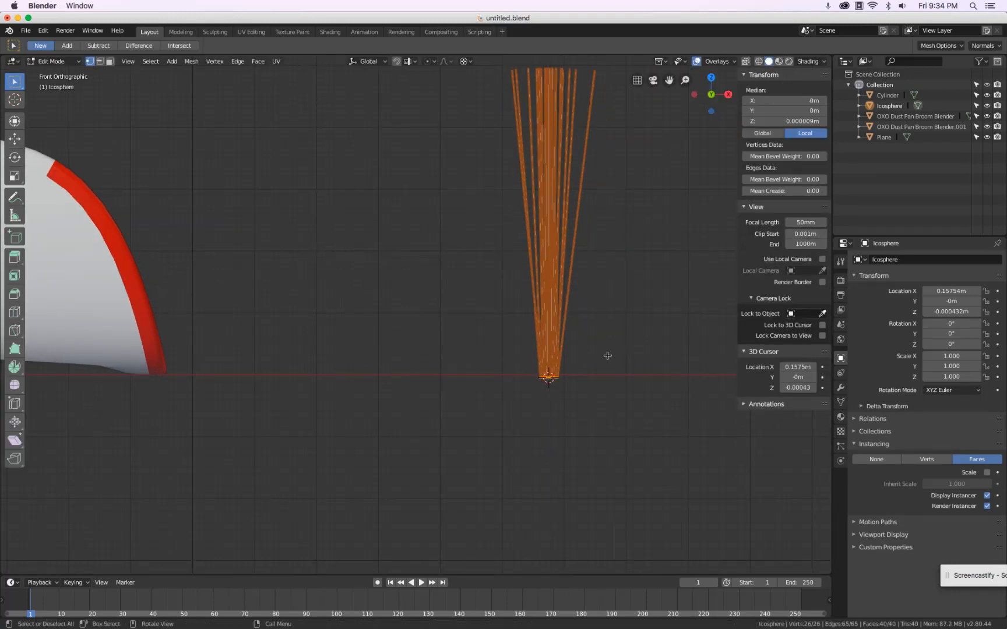
key(s)
key(z)
click(587, 360)
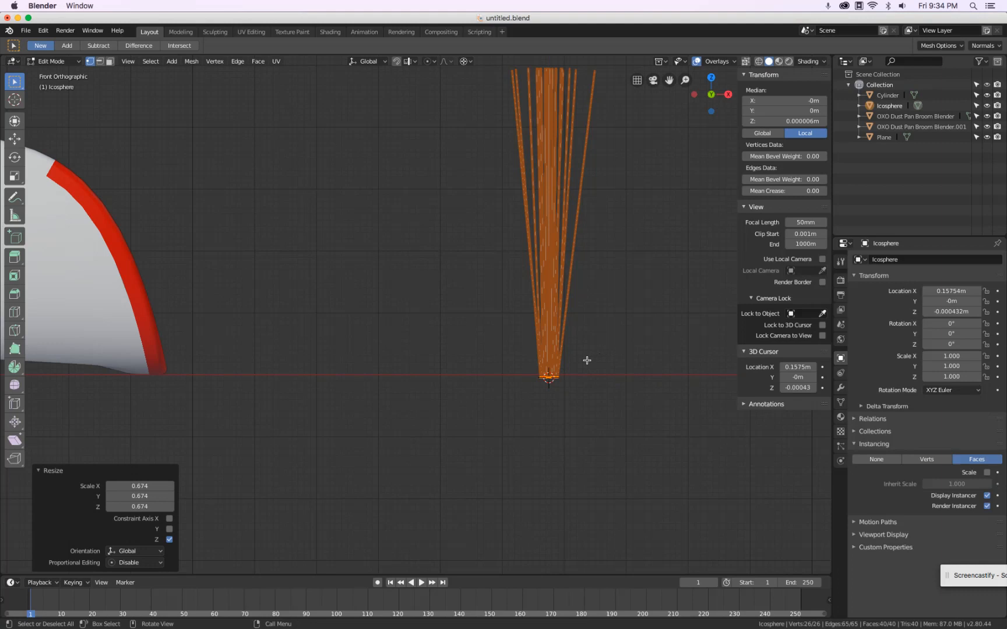
scroll(587, 360, up, 10)
scroll(449, 254, down, 10)
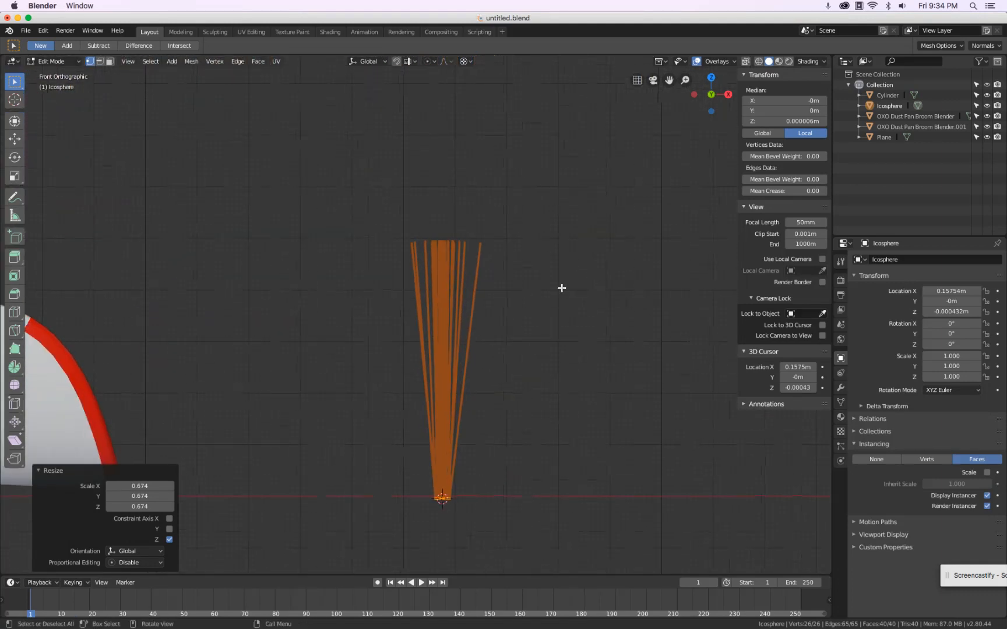
key(Tab)
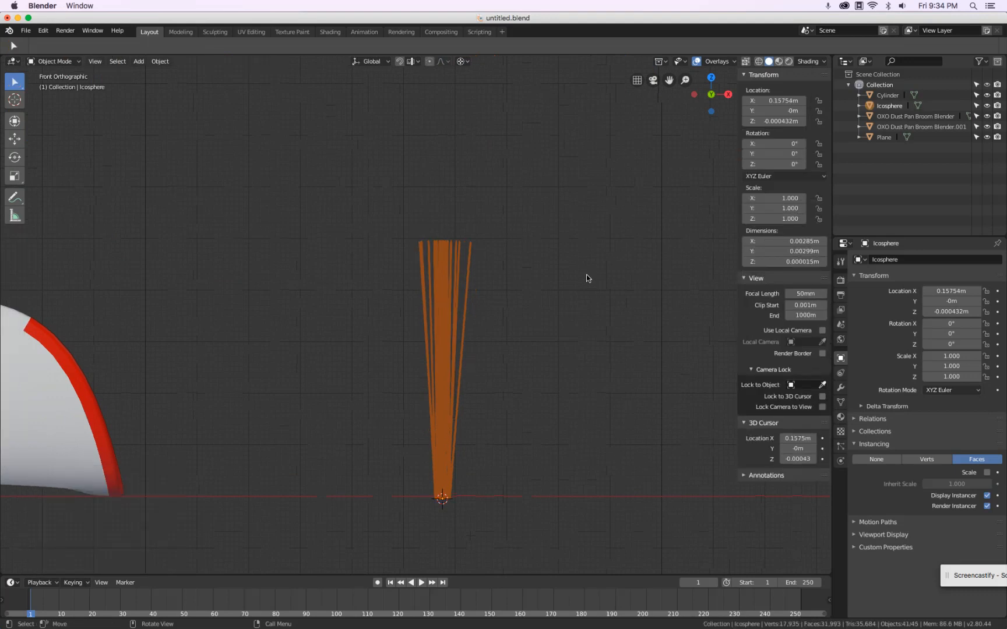
Flatten the dome along Z to about 0.000011 m high and check the tightened tuft from above and the front.
scroll(464, 272, up, 4)
scroll(464, 272, down, 5)
key(Tab)
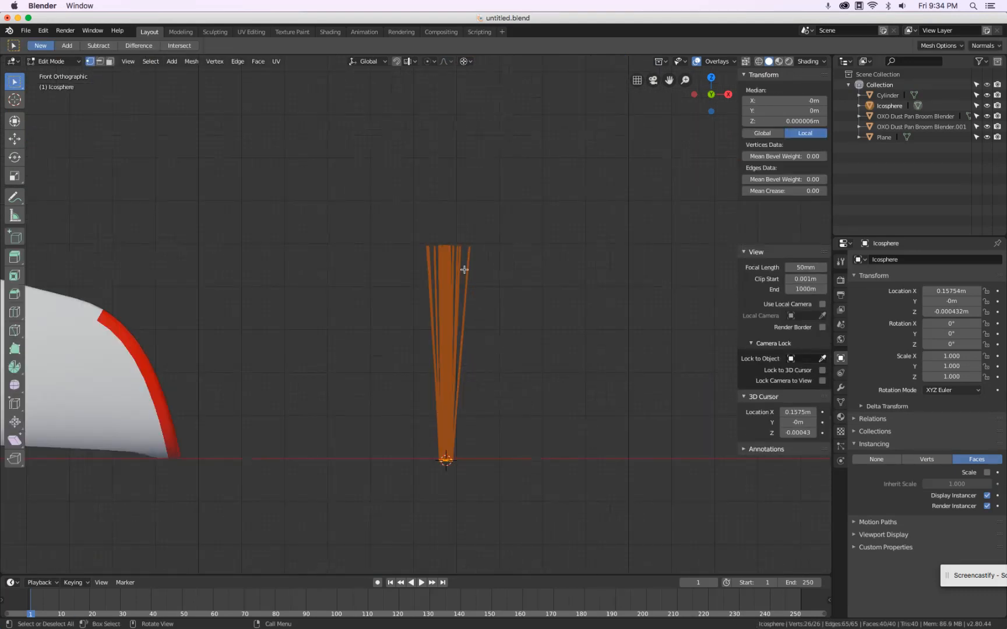
key(s)
key(z)
click(554, 313)
key(Tab)
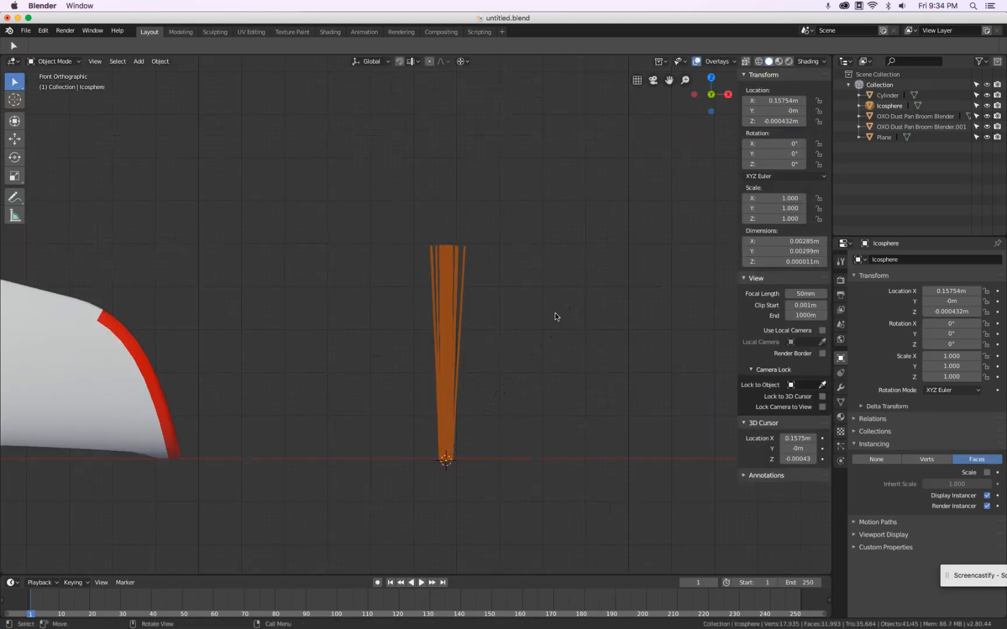
key(KP_7)
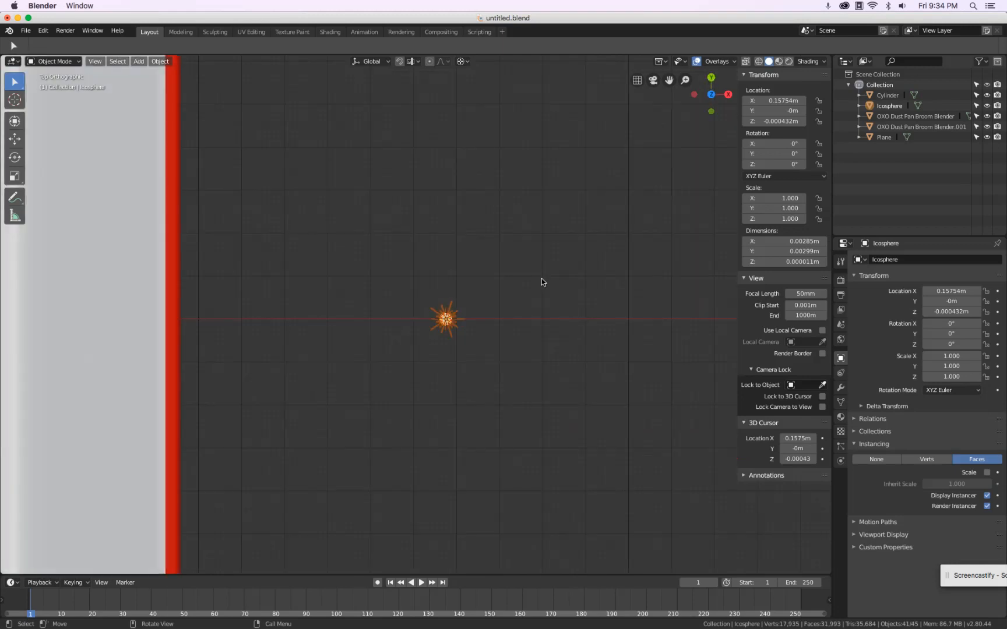
key(KP_1)
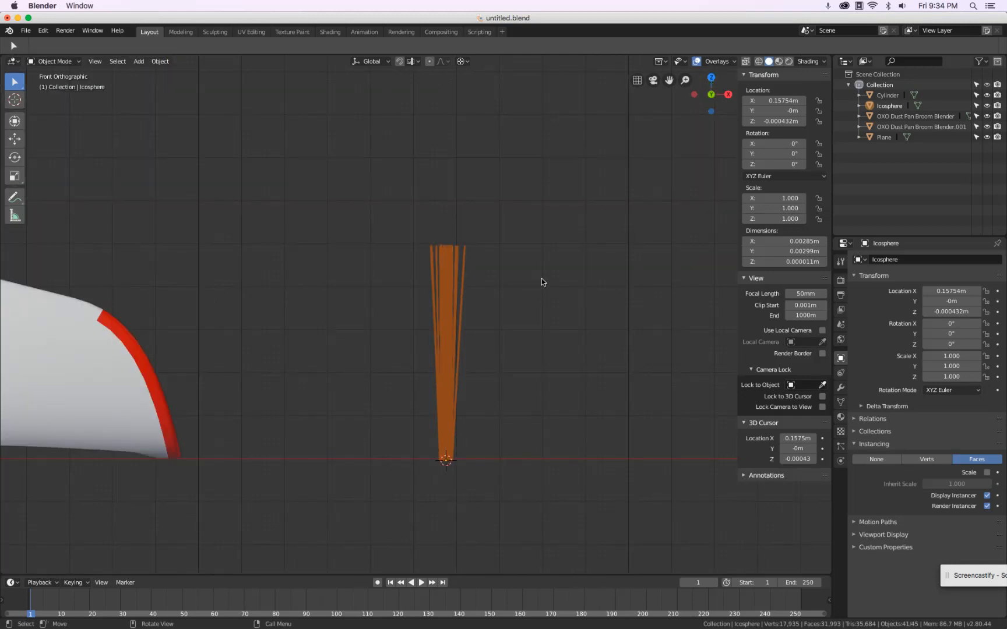
middle_drag(541, 282, 541, 282)
key(KP_1)
Add a plane at the tuft's base and shrink its mesh uniformly to about 0.0116 m wide.
key(shift+a)
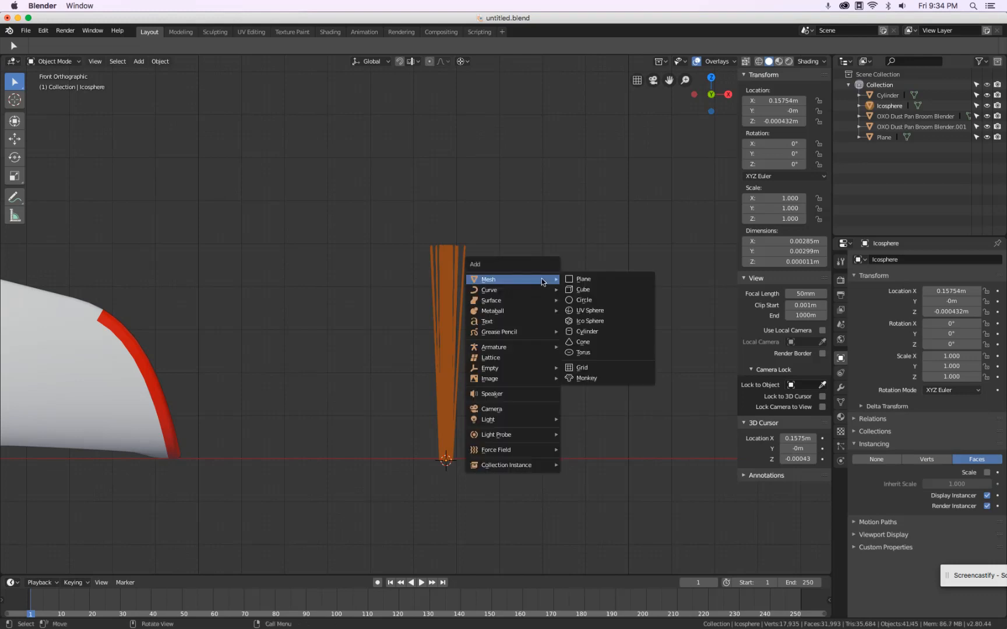
click(583, 279)
middle_drag(446, 348, 475, 359)
scroll(475, 360, down, 12)
key(Tab)
key(s)
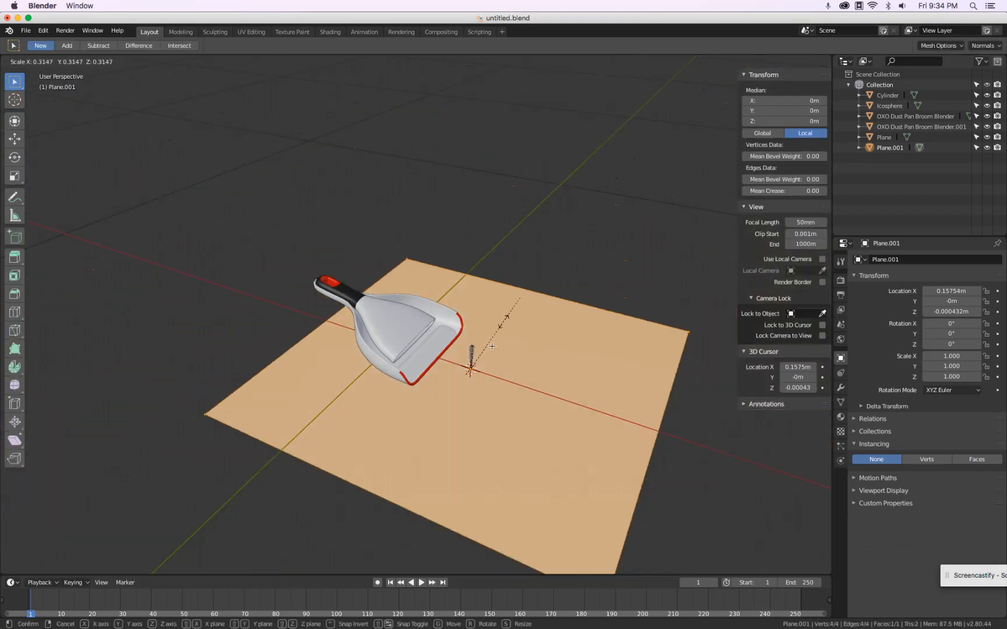
click(482, 361)
key(s)
click(533, 319)
scroll(531, 318, up, 6)
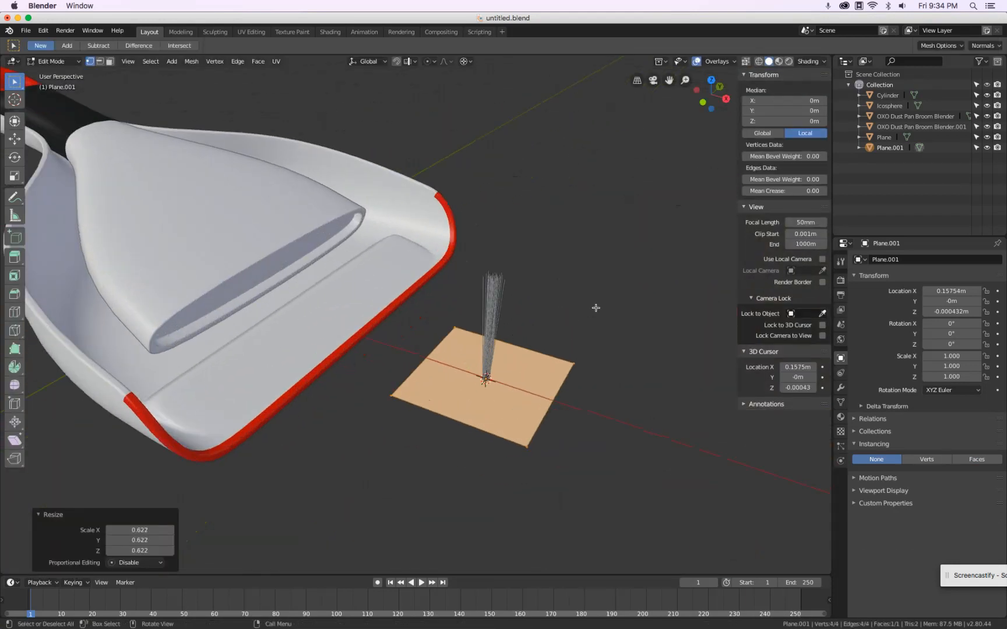
key(s)
click(508, 356)
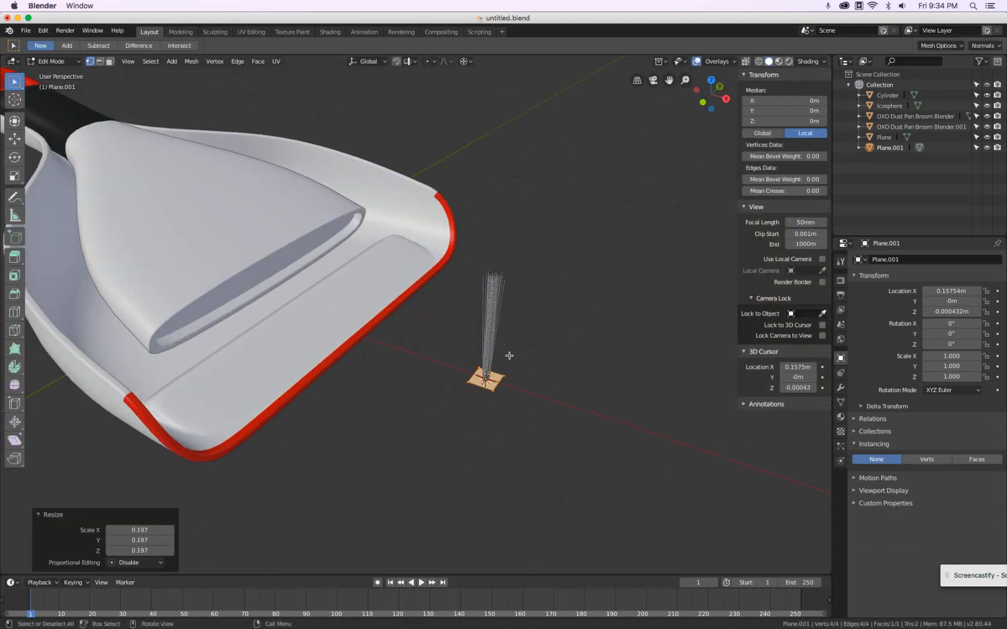
Stretch the small plane along Y into a narrow strip about 0.133 m long, comparing it with the dustpan from the side.
key(s)
key(y)
click(644, 248)
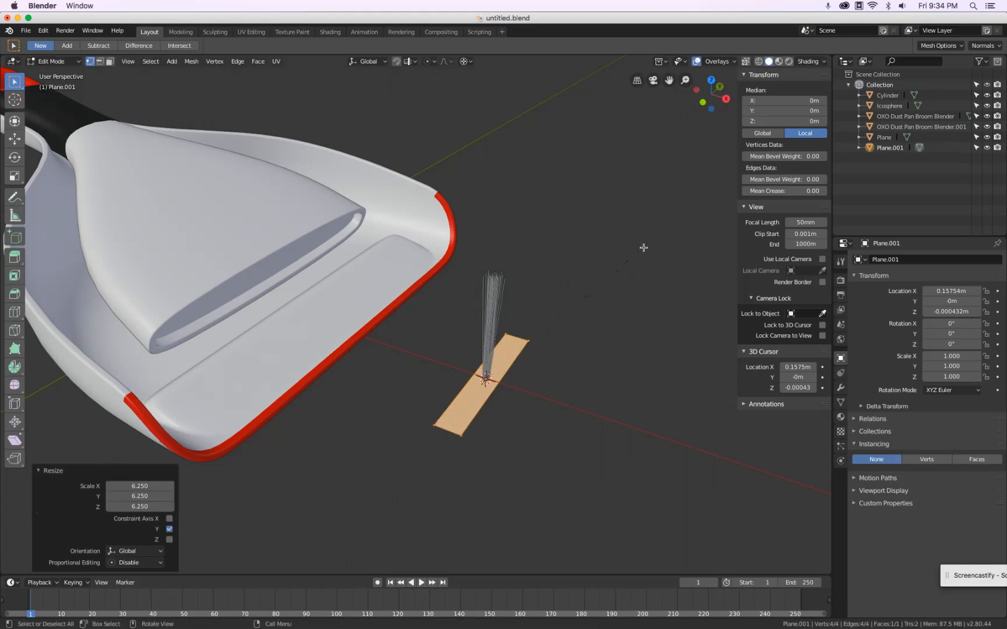
key(KP_3)
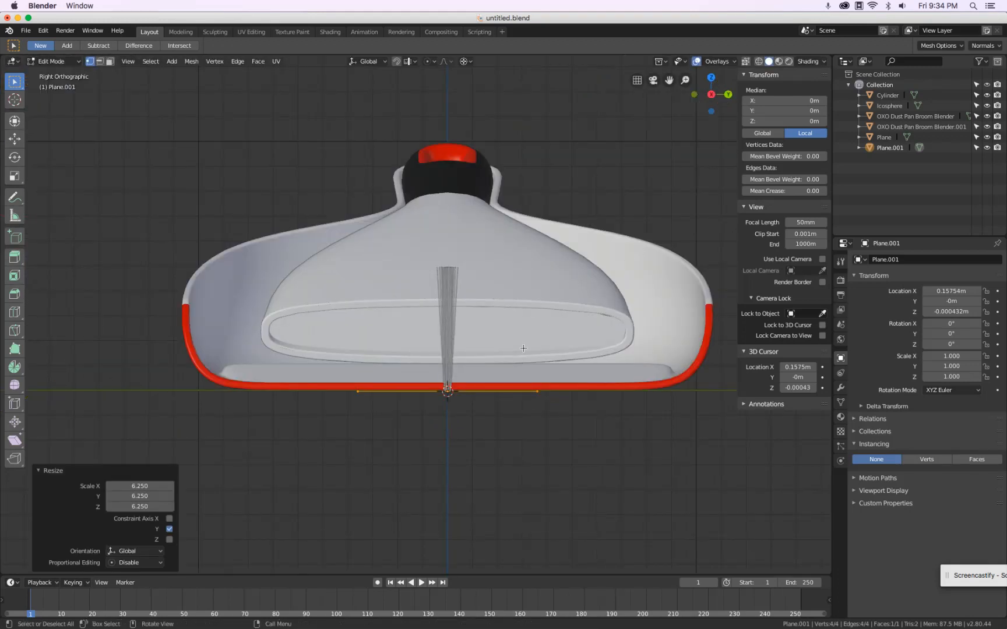
key(s)
key(y)
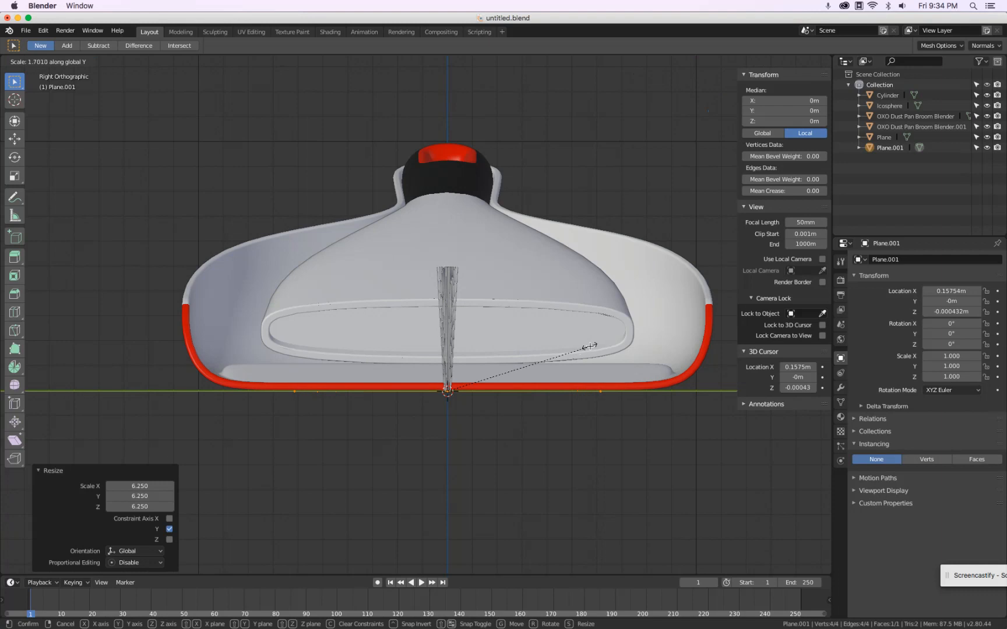
click(598, 339)
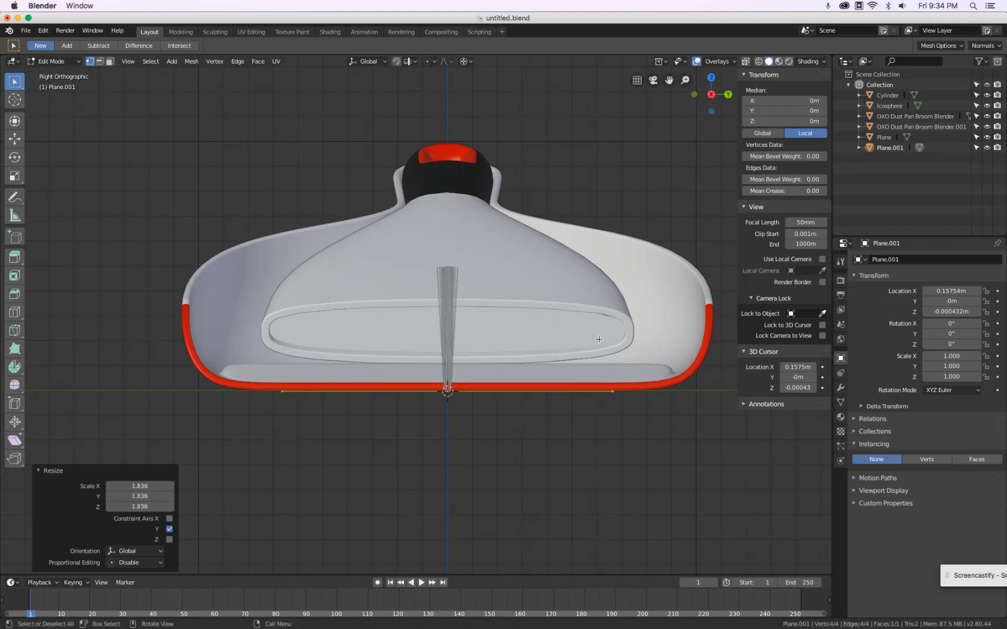
Divide the strip across its length with nine evenly spaced loop cuts.
key(KP_7)
key(ctrl+r)
scroll(506, 275, up, 5)
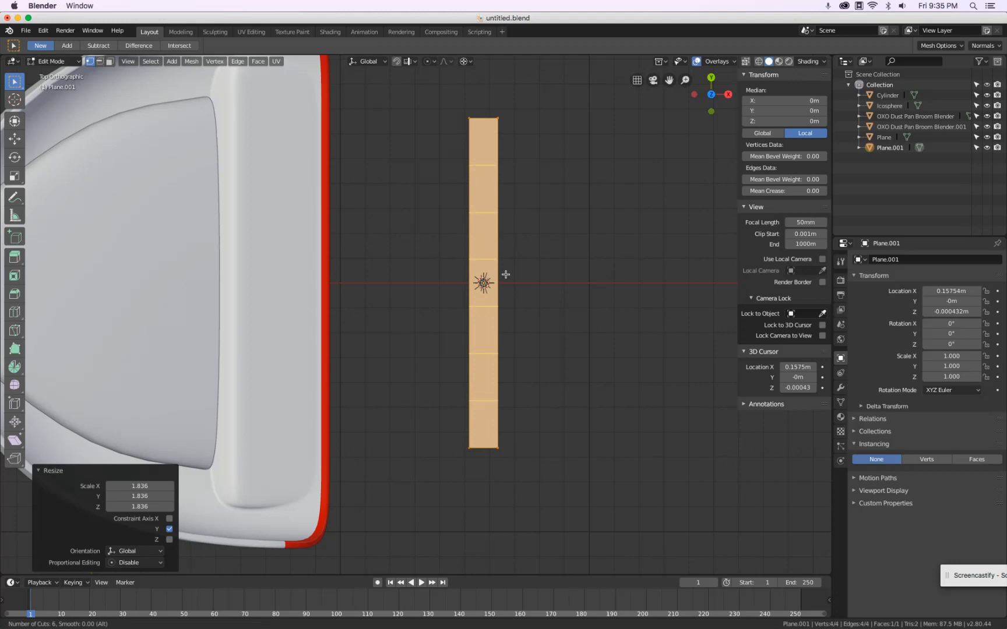
scroll(505, 275, up, 2)
scroll(505, 275, up, 1)
click(506, 274)
right_click(505, 274)
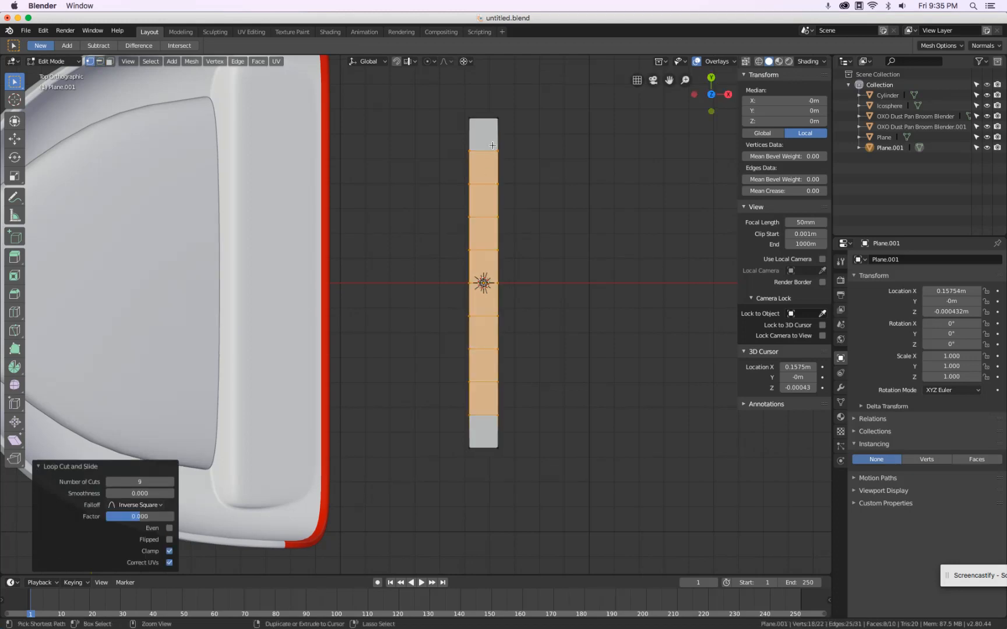
Cancel the lengthwise loop cut and undo the nine cross cuts on the strip.
key(ctrl+r)
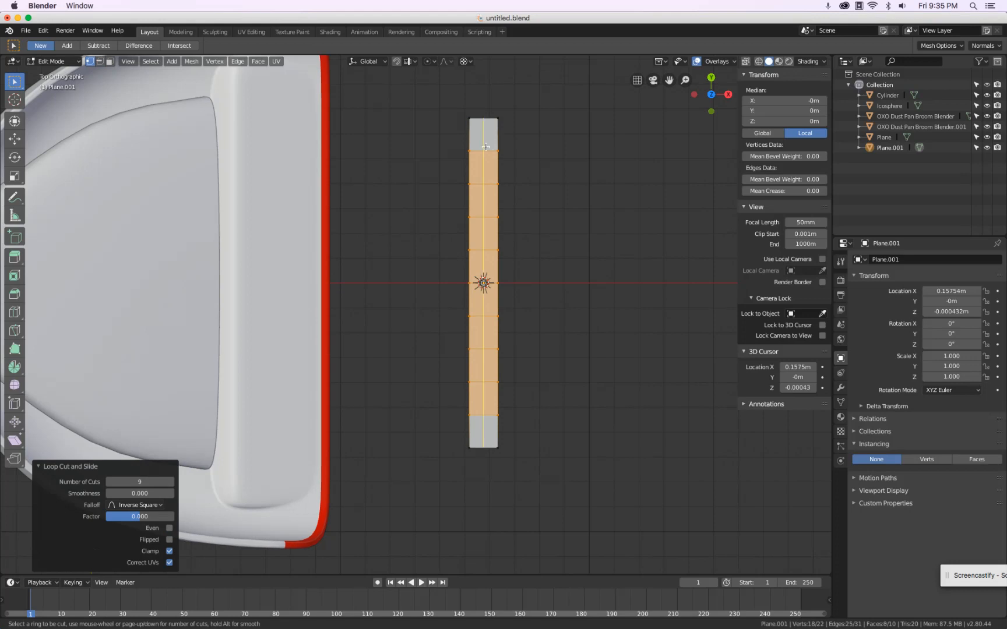
key(Escape)
key(super+z)
Divide the strip across its length with 11 evenly spaced, unslid loop cuts to form nearly square faces.
key(ctrl+r)
scroll(516, 173, up, 6)
scroll(516, 172, up, 3)
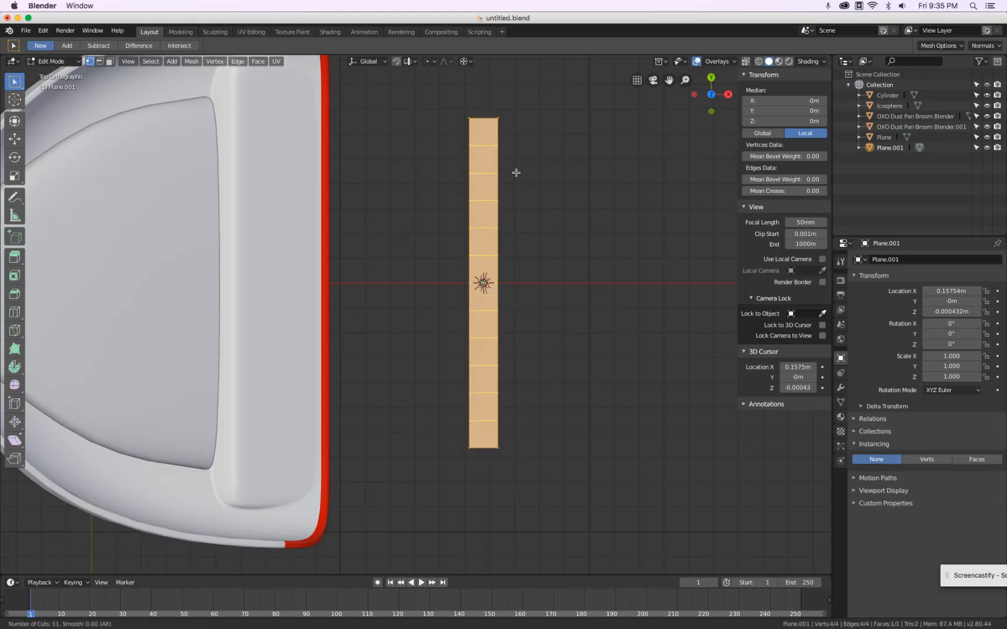
scroll(517, 172, up, 1)
click(517, 173)
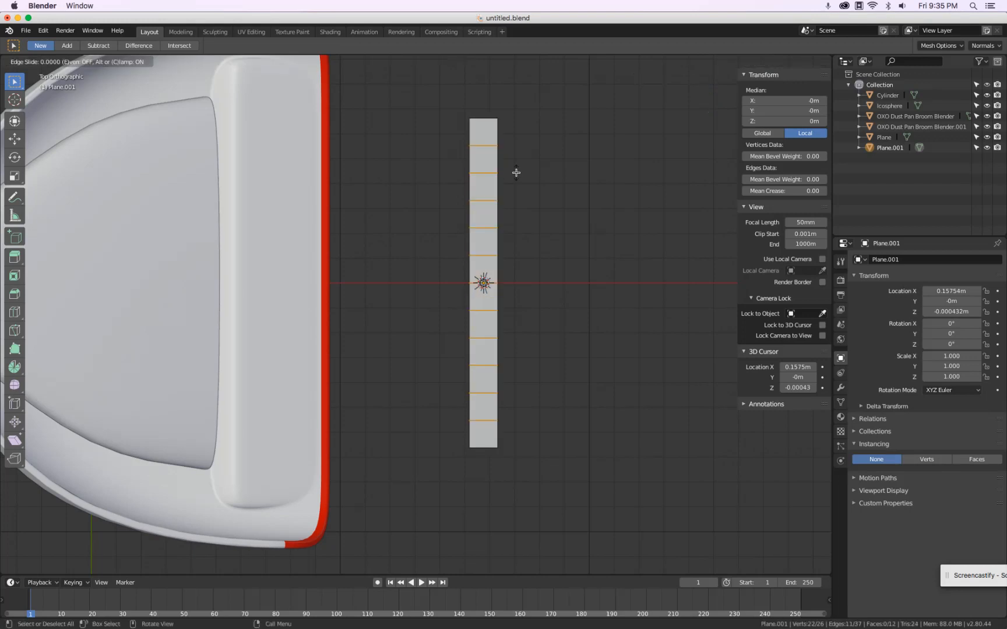
right_click(516, 172)
Try a single centred loop cut running lengthwise along the strip, and undo it.
key(ctrl+r)
click(483, 150)
right_click(483, 149)
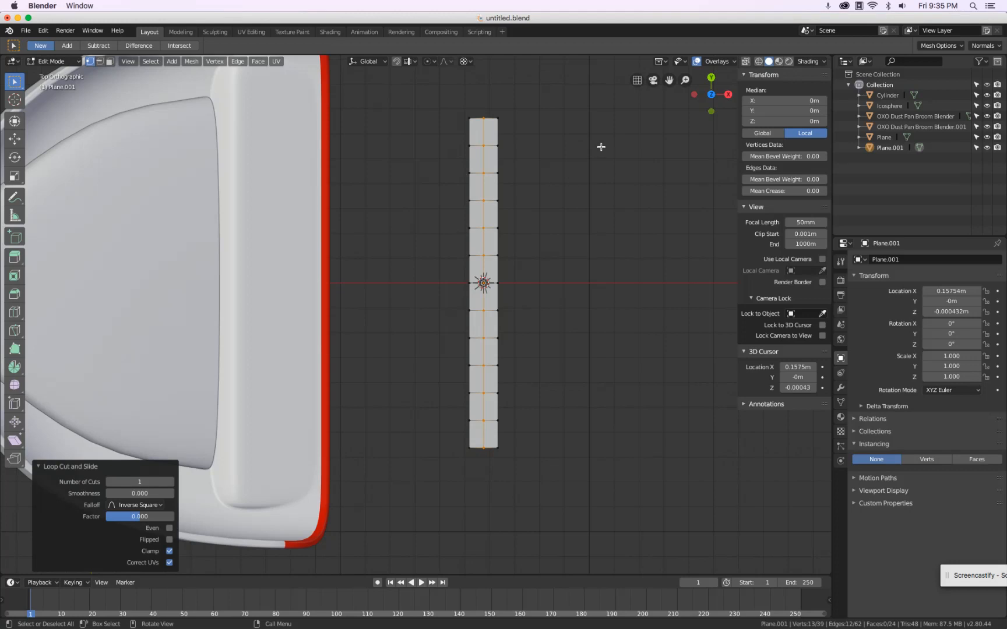
key(ctrl+z)
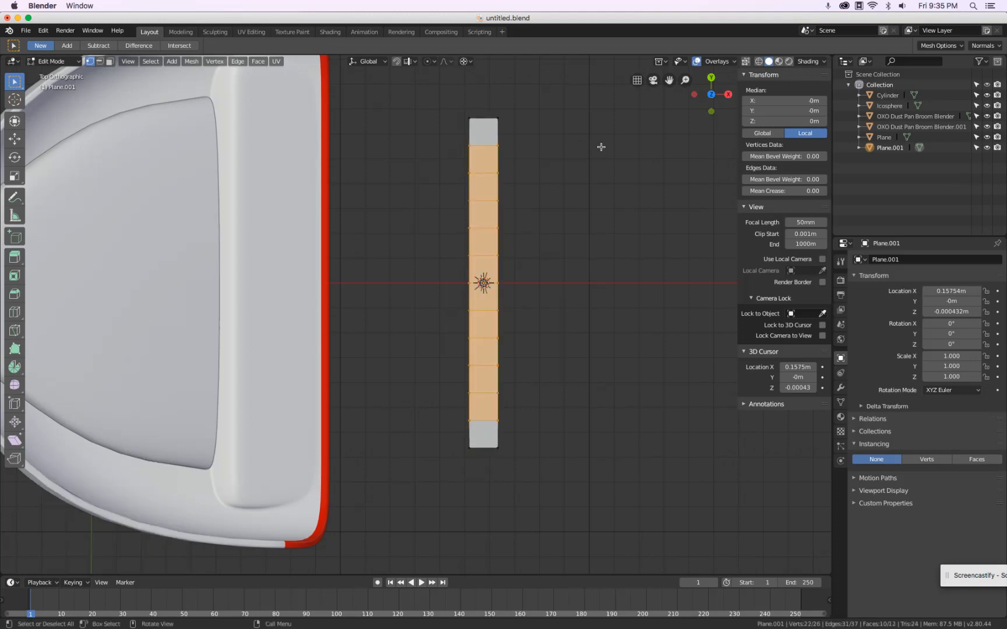
Check the divided strip from the side, top and front, and return to Object Mode.
key(KP_3)
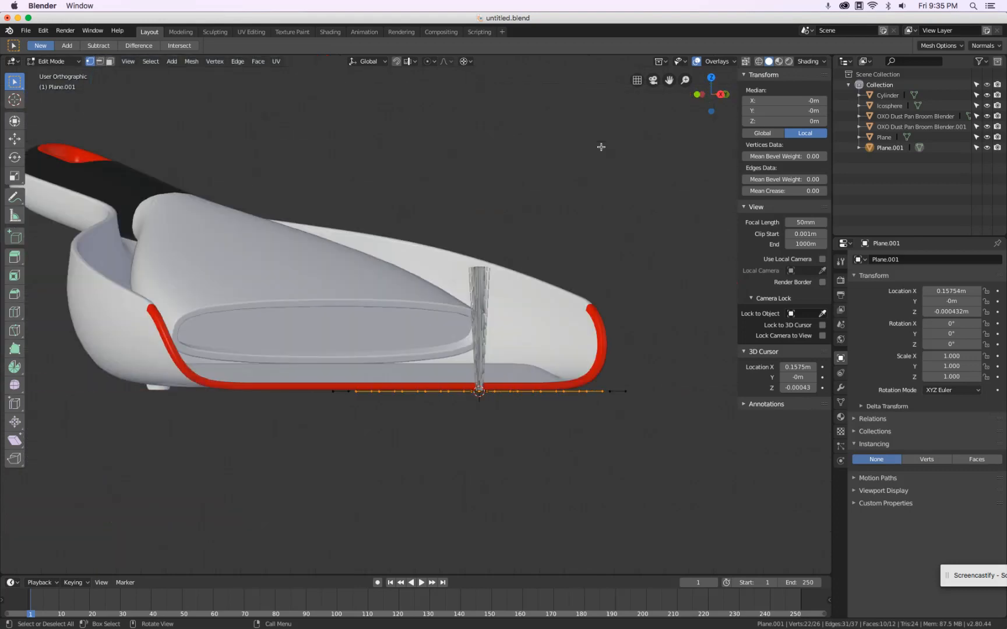
key(KP_7)
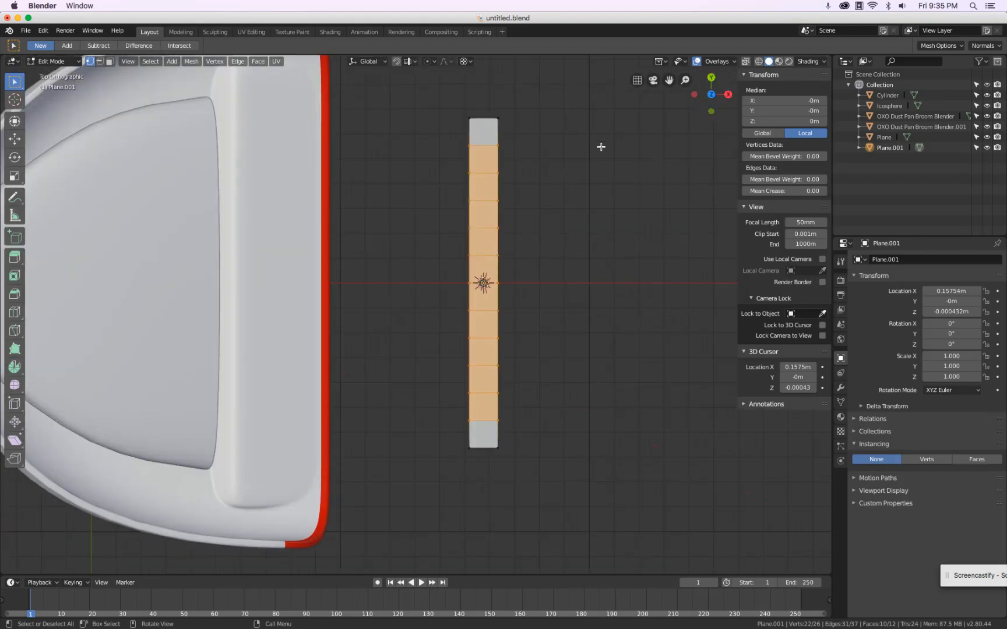
key(KP_1)
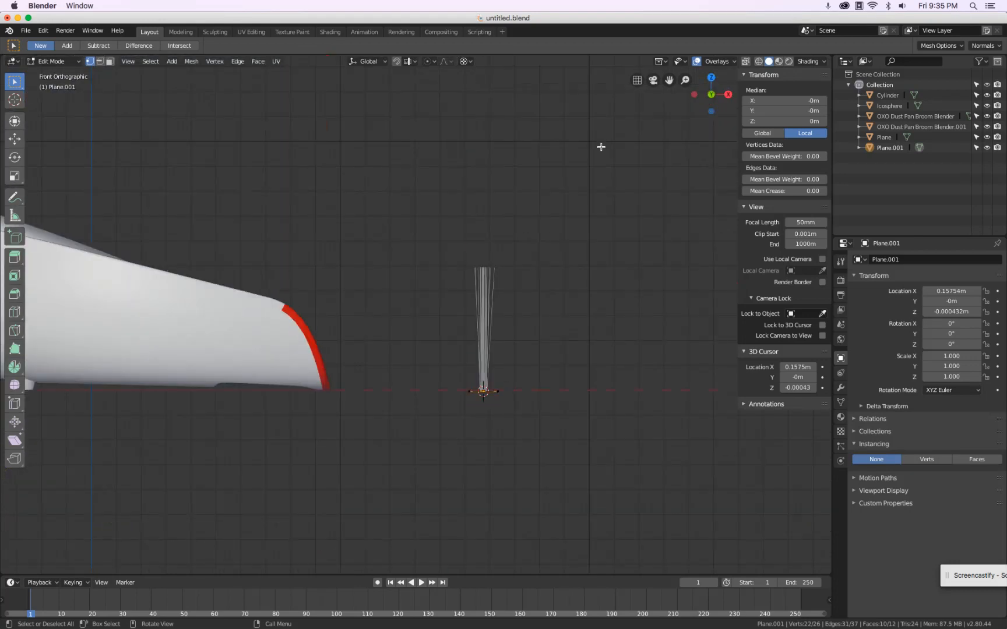
key(Tab)
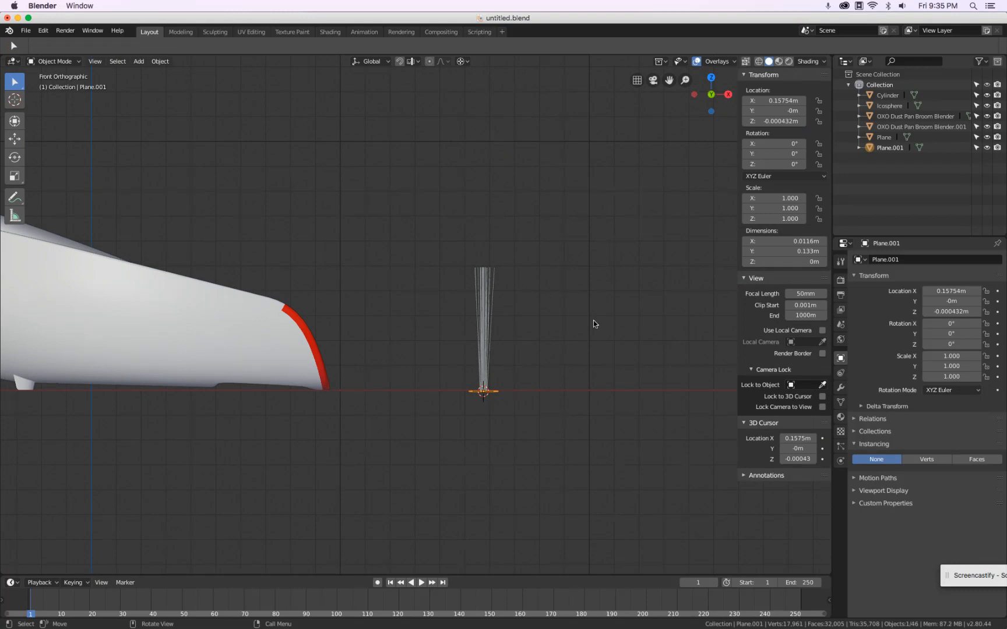
Hide the dustpan object so that the broom head's open end is exposed.
click(319, 384)
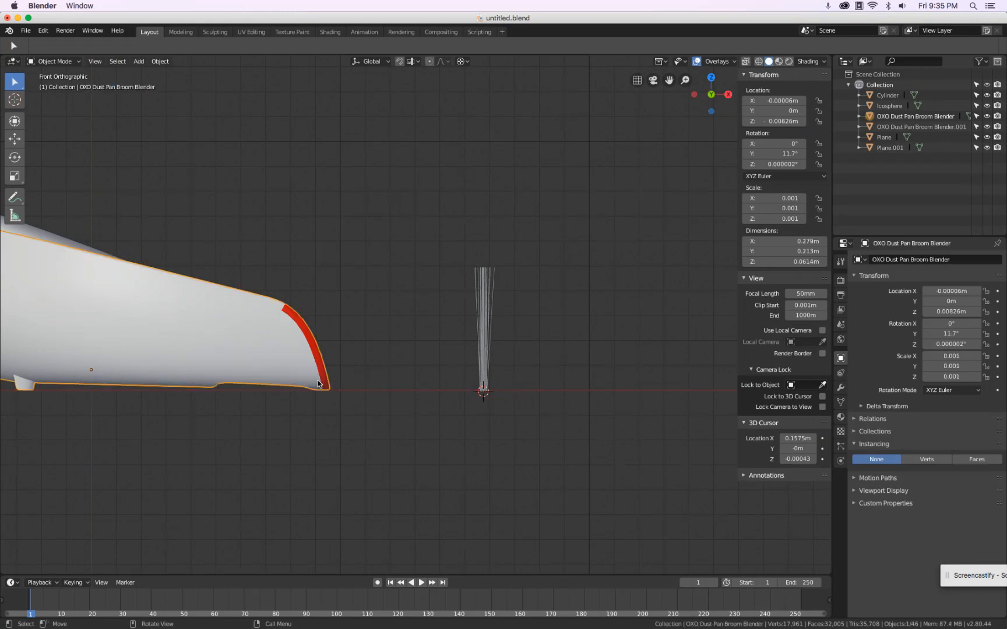
key(h)
middle_drag(500, 388, 499, 406)
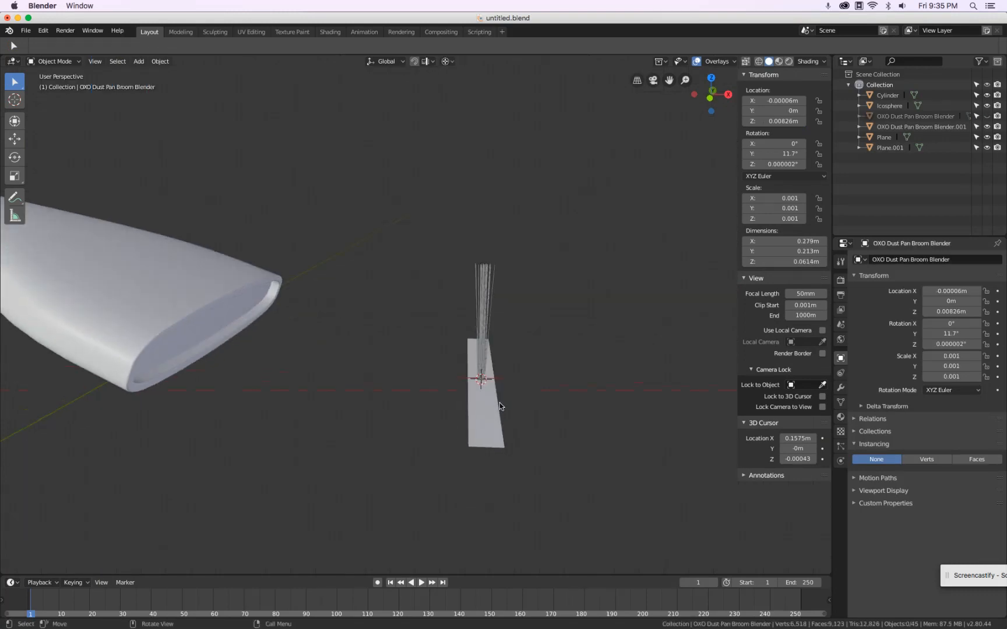
In front view with wireframe shading, move the strip just inside the broom head's opening, to about X 0.0437 m and Z 0.0237 m.
click(498, 402)
key(KP_1)
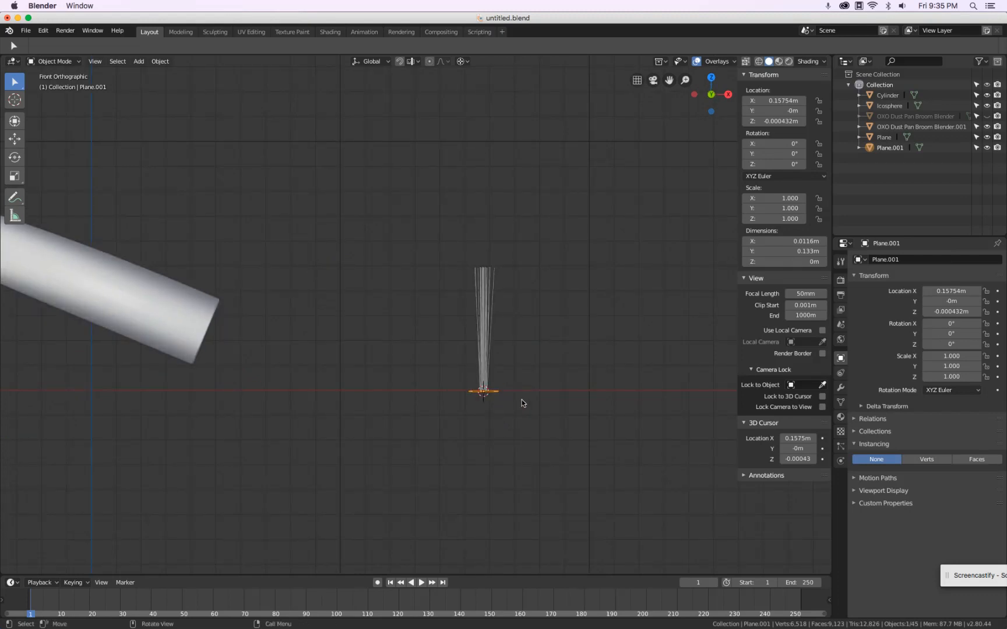
key(g)
click(238, 338)
key(z)
click(166, 315)
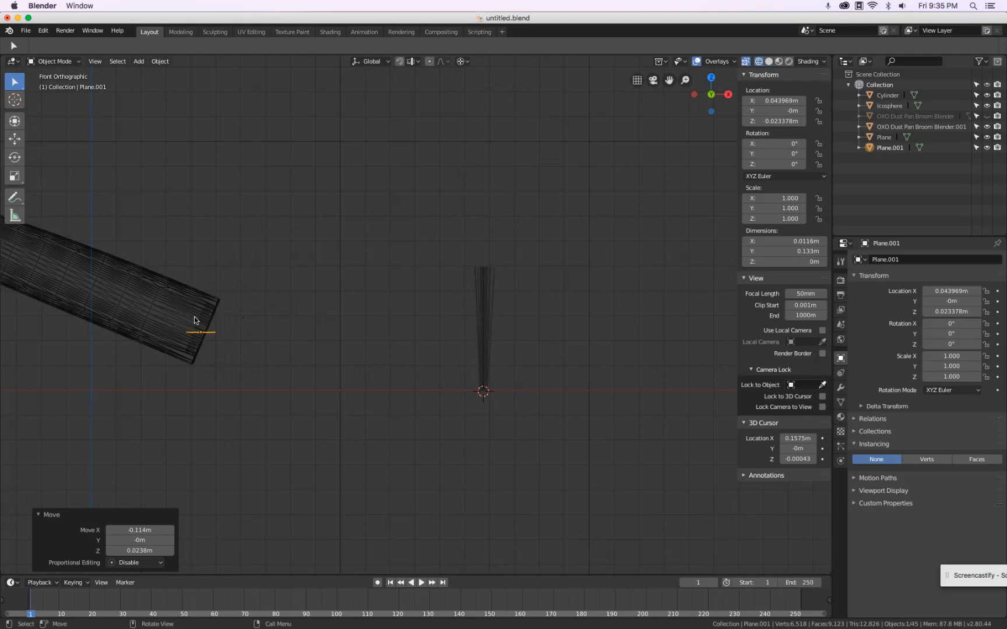
scroll(170, 320, up, 10)
key(g)
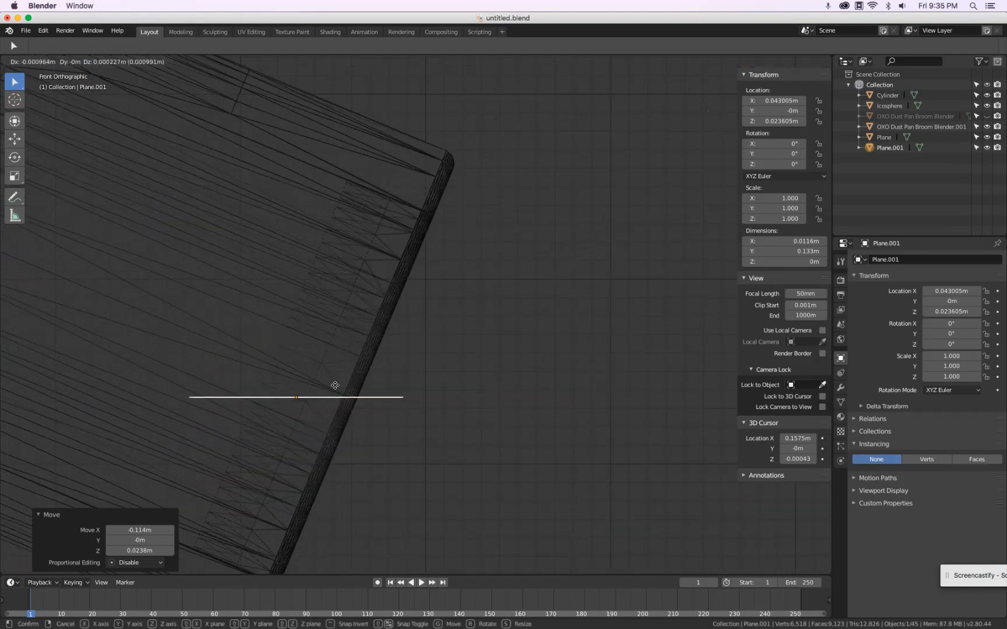
click(349, 385)
scroll(426, 298, down, 3)
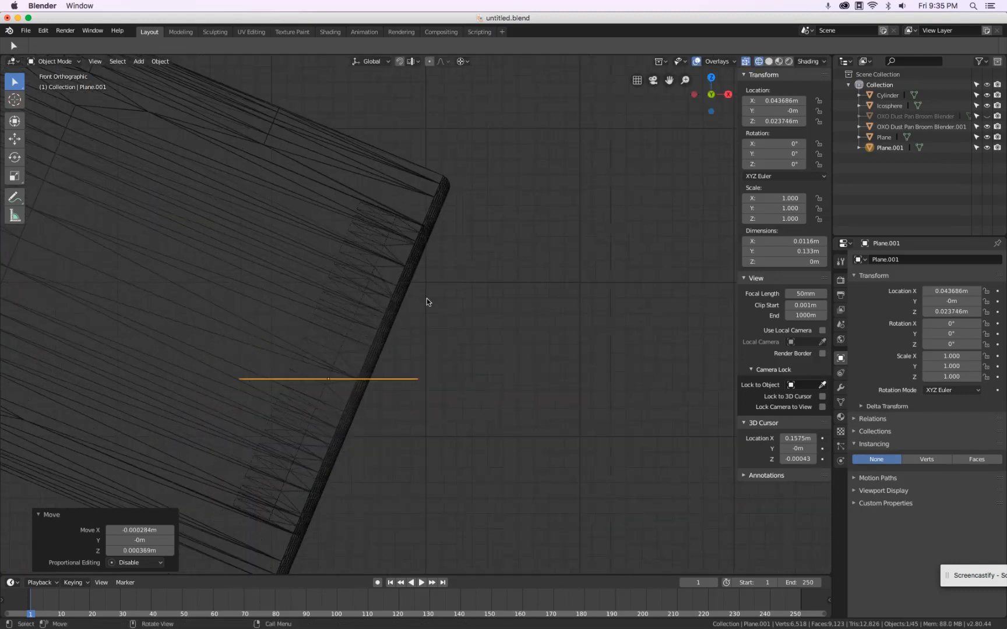
Rotate the strip about its own centre to about 113° around Y, parallel to the broom head's open end.
click(461, 61)
click(461, 94)
key(r)
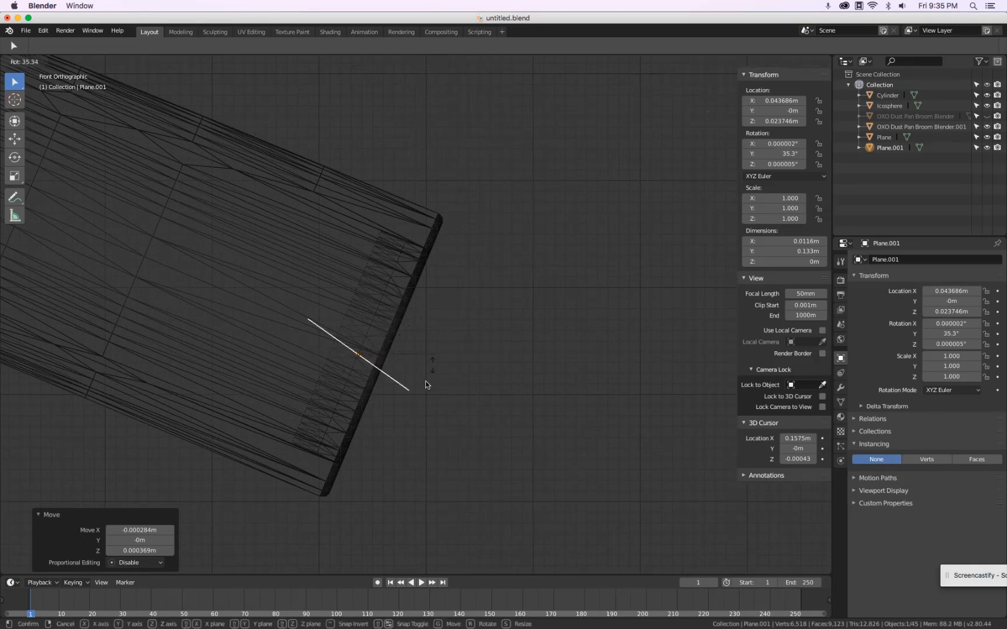
click(376, 409)
scroll(382, 288, up, 4)
key(r)
click(410, 294)
scroll(409, 297, down, 2)
scroll(355, 421, up, 2)
scroll(355, 425, up, 2)
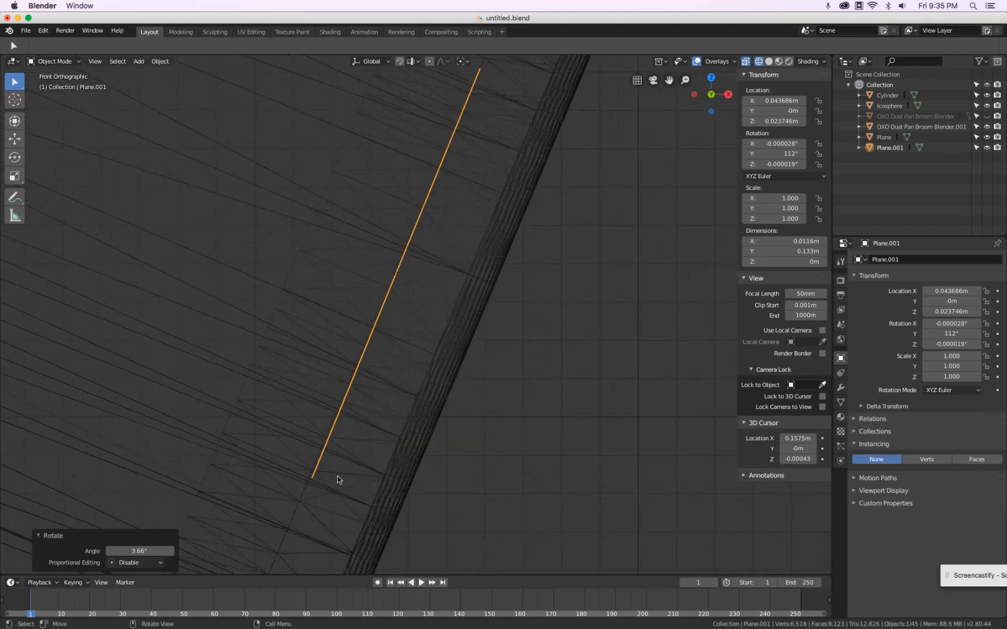
key(r)
click(329, 478)
scroll(329, 477, down, 2)
scroll(328, 479, down, 2)
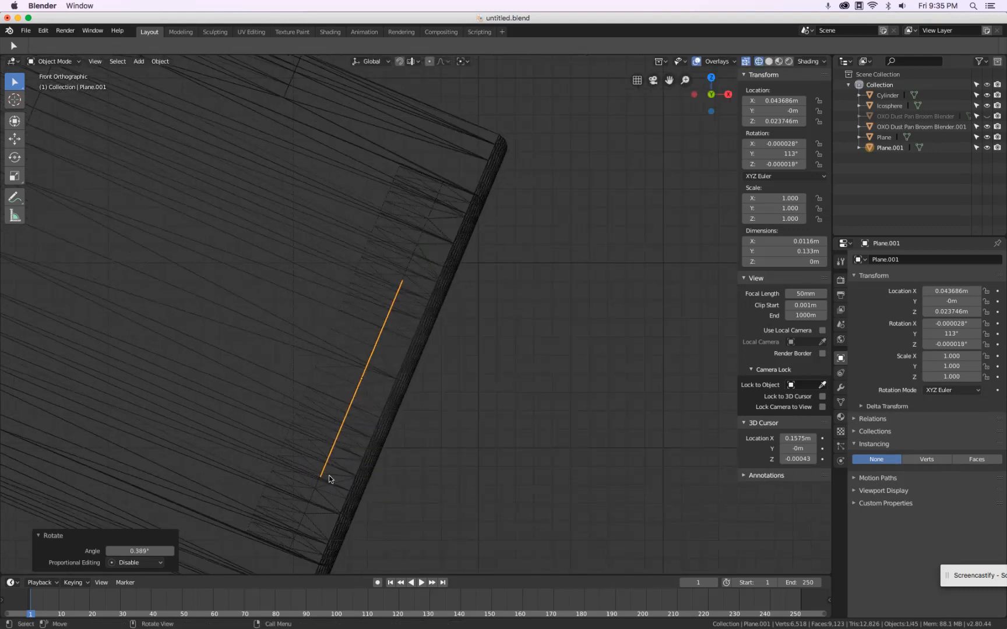
Return to solid shading, enter Edit Mode on the strip and select only its middle cross edge.
key(KP_3)
scroll(356, 426, down, 5)
key(z)
click(477, 414)
middle_drag(442, 422, 388, 382)
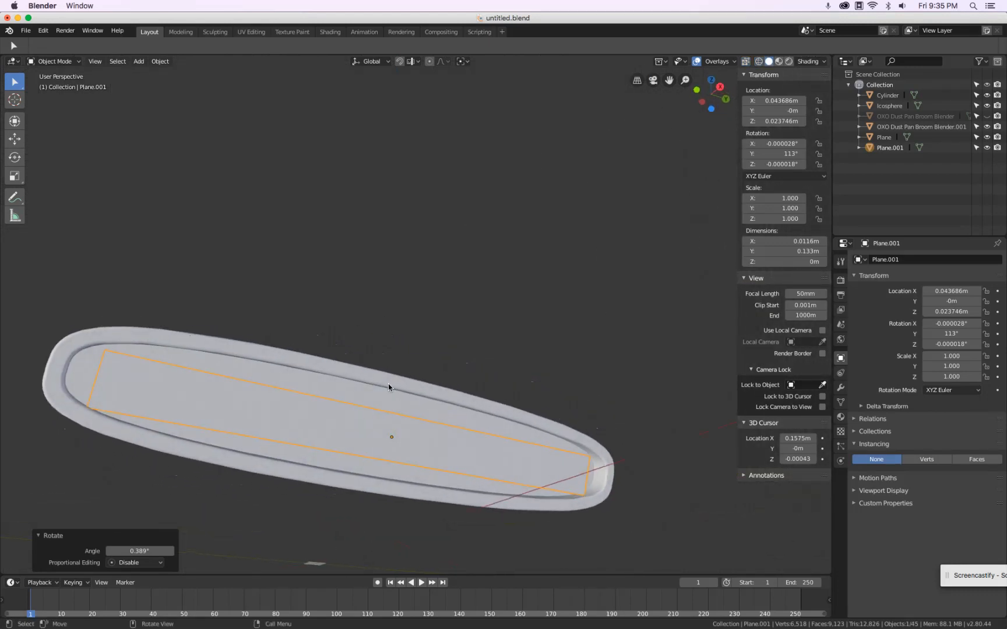
key(Tab)
middle_drag(400, 447, 395, 425)
key(alt+a)
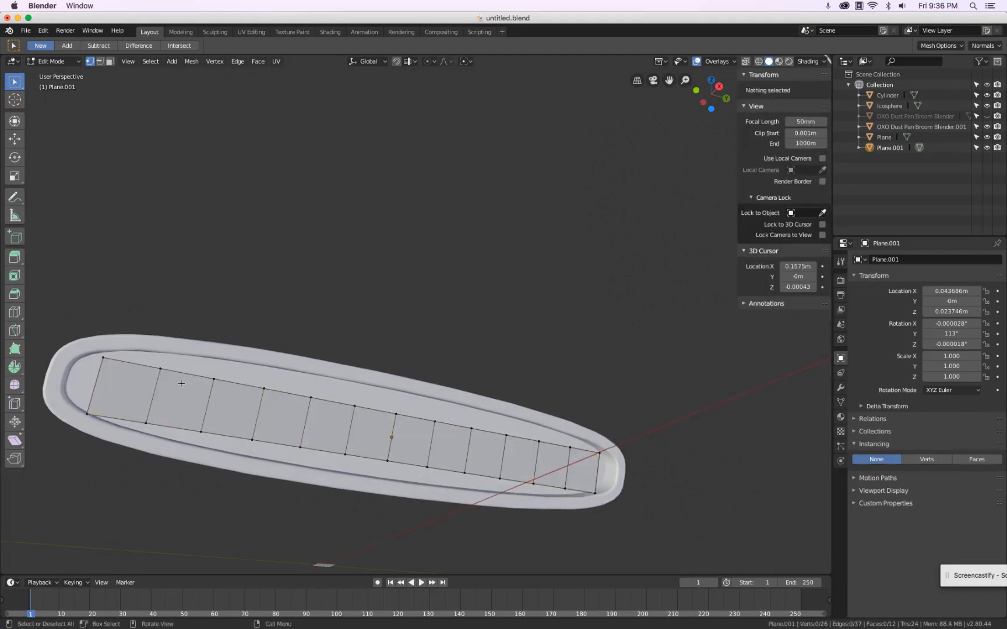
alt+click(389, 421)
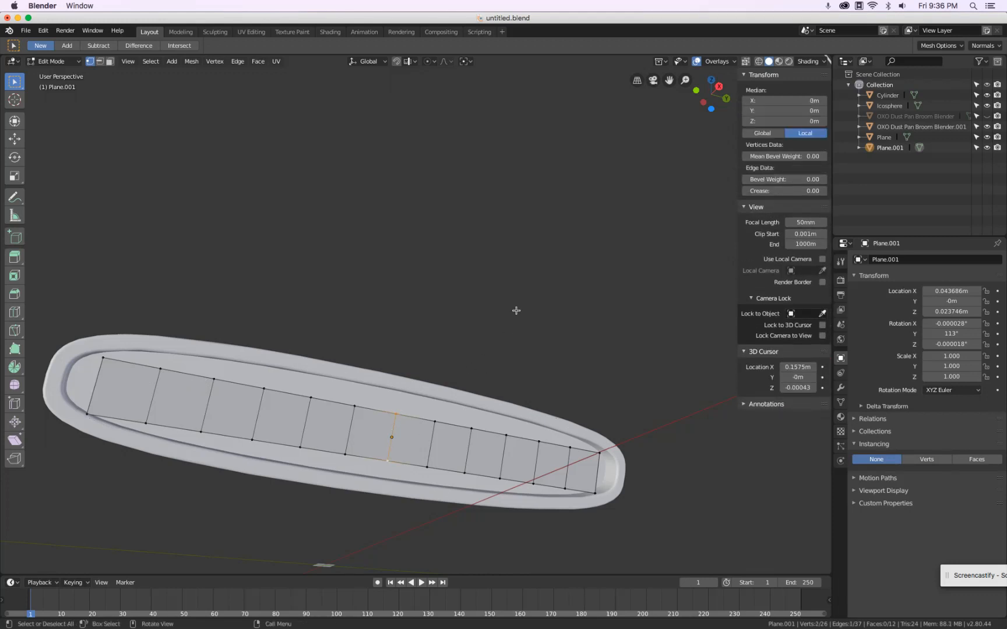
Set the transform orientation to Local and try scaling the middle cross edge along Z.
click(368, 61)
click(366, 105)
key(s)
key(z)
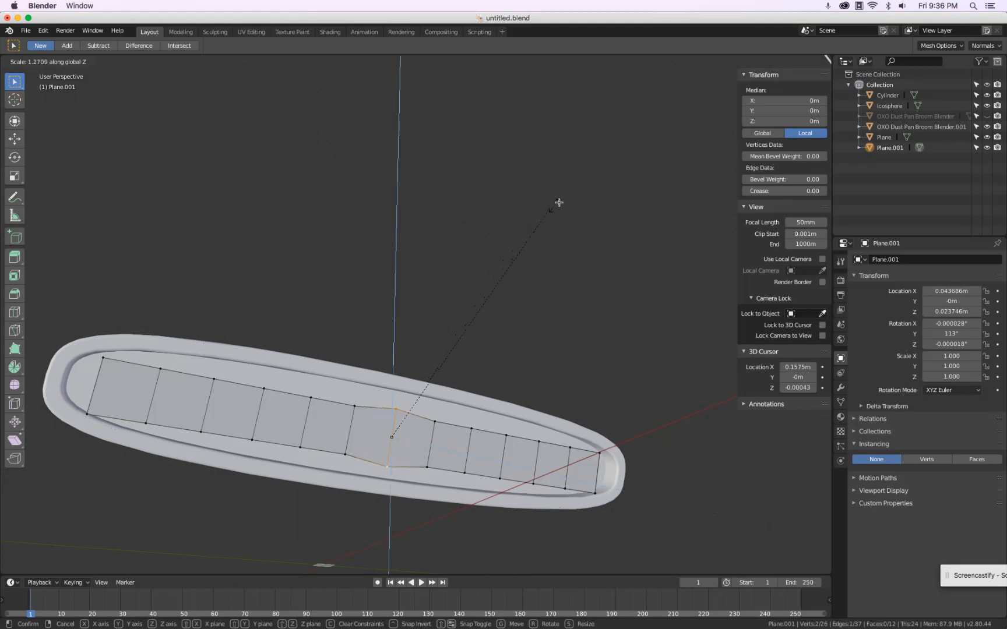
right_click(641, 168)
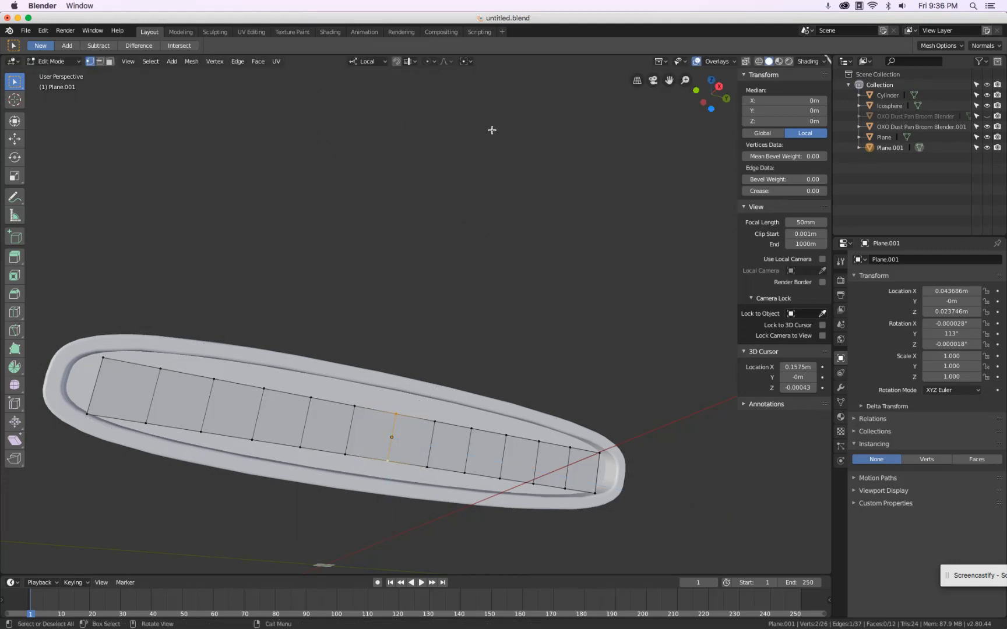
Enable proportional editing with Smooth falloff.
click(434, 63)
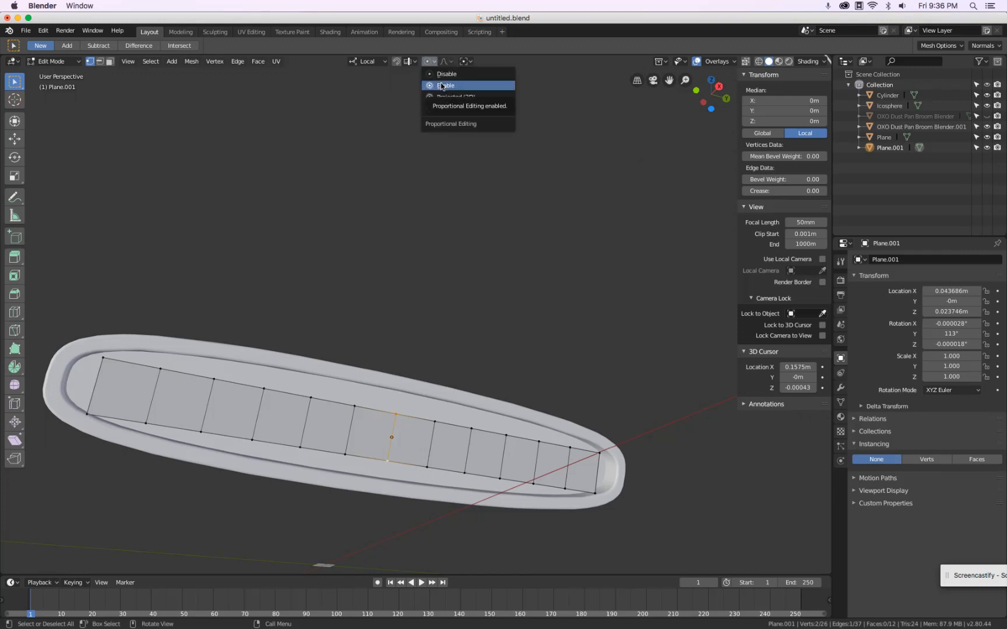
click(441, 85)
click(447, 62)
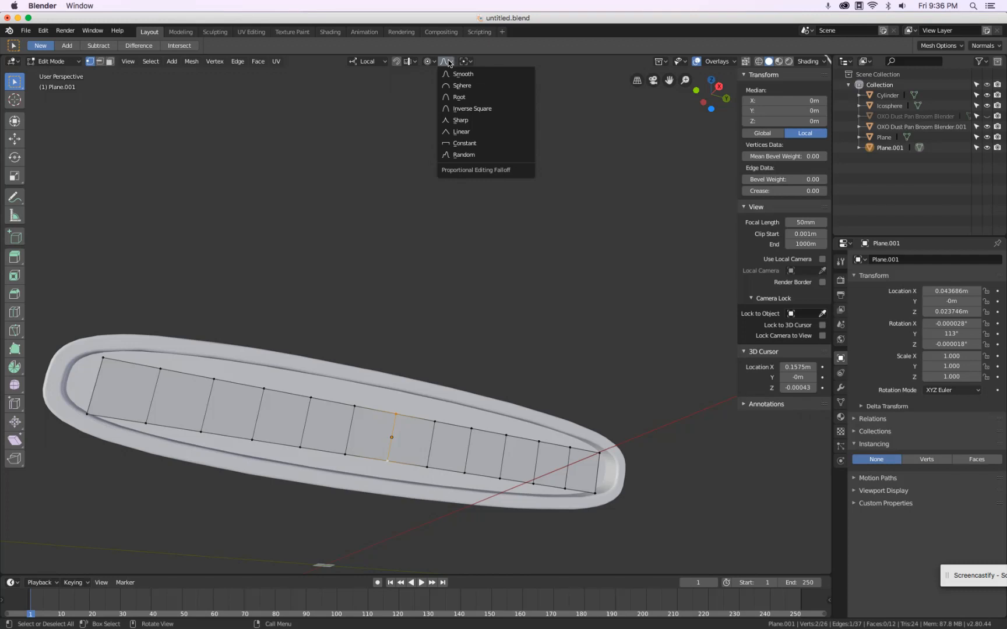
click(477, 74)
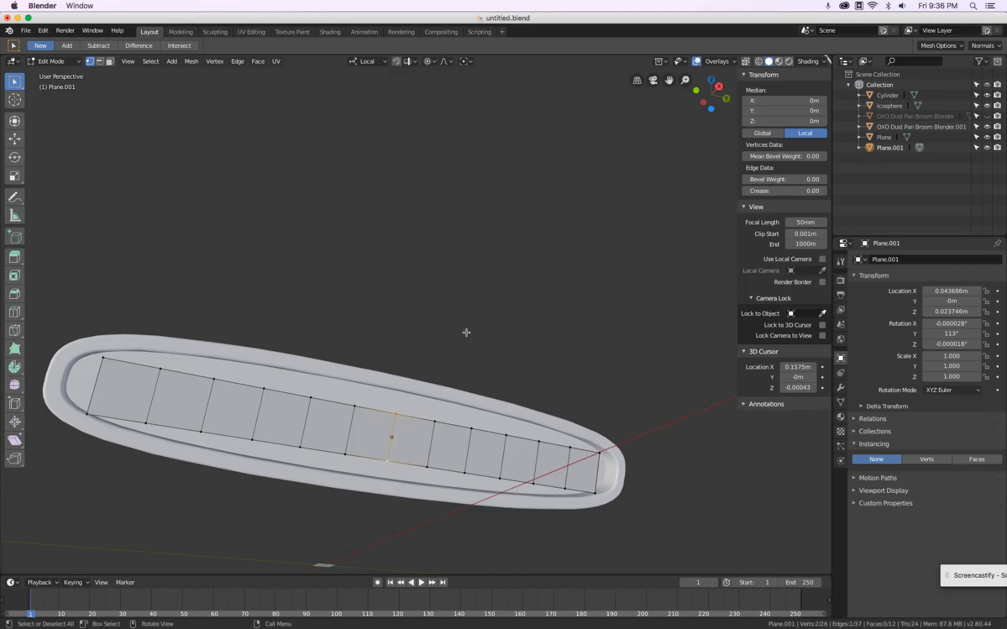
key(s)
key(z)
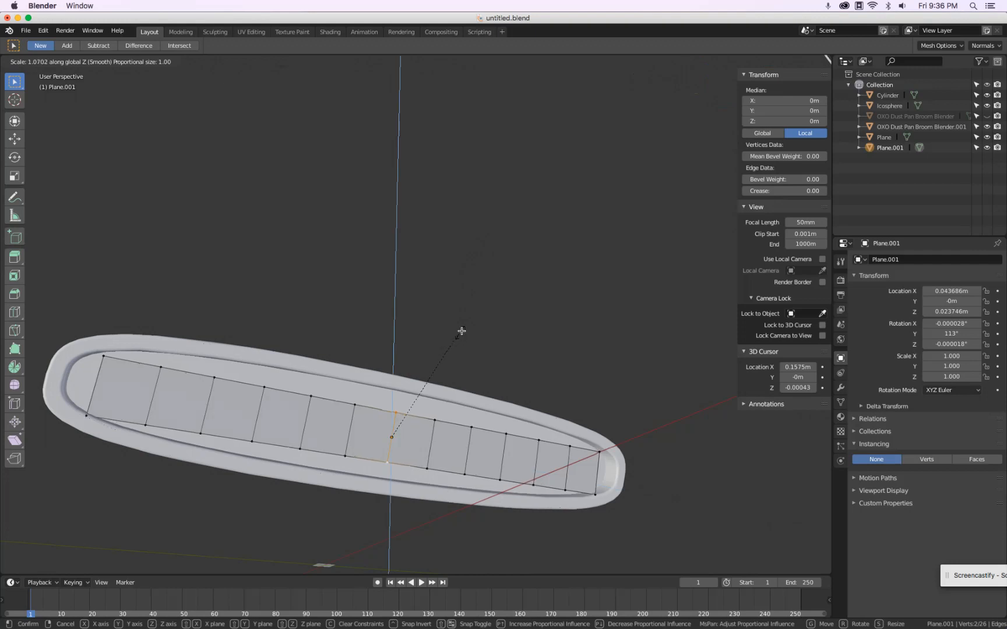
scroll(471, 326, up, 1)
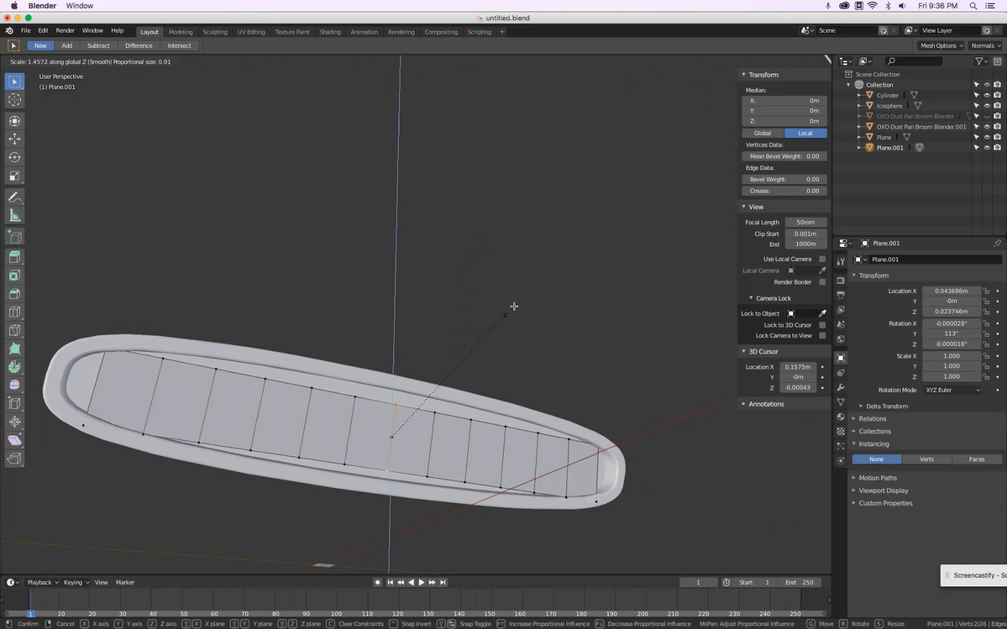
middle_drag(437, 307, 474, 312)
key(s)
key(z)
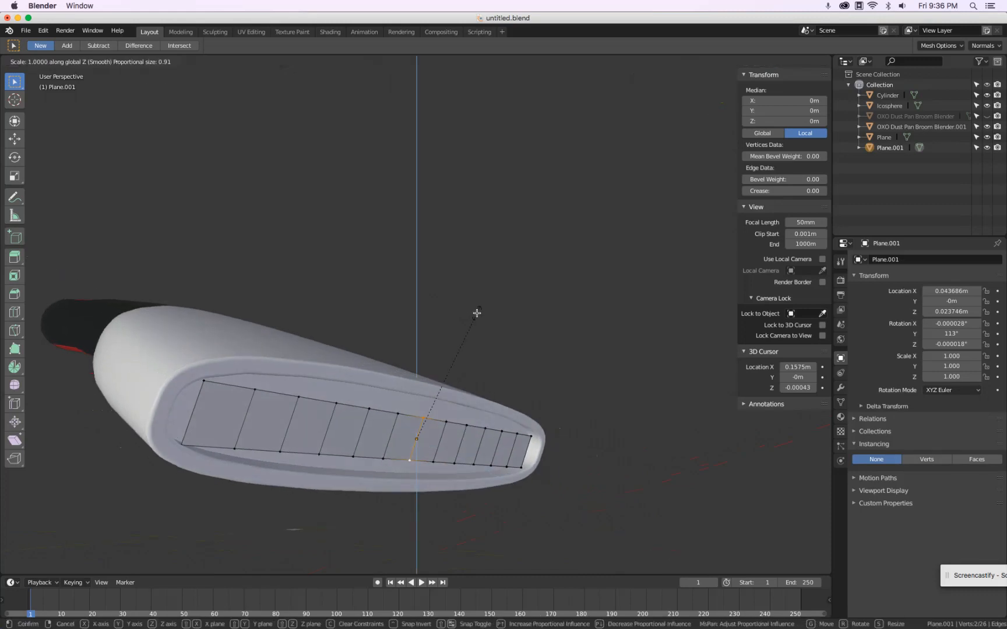
key(z)
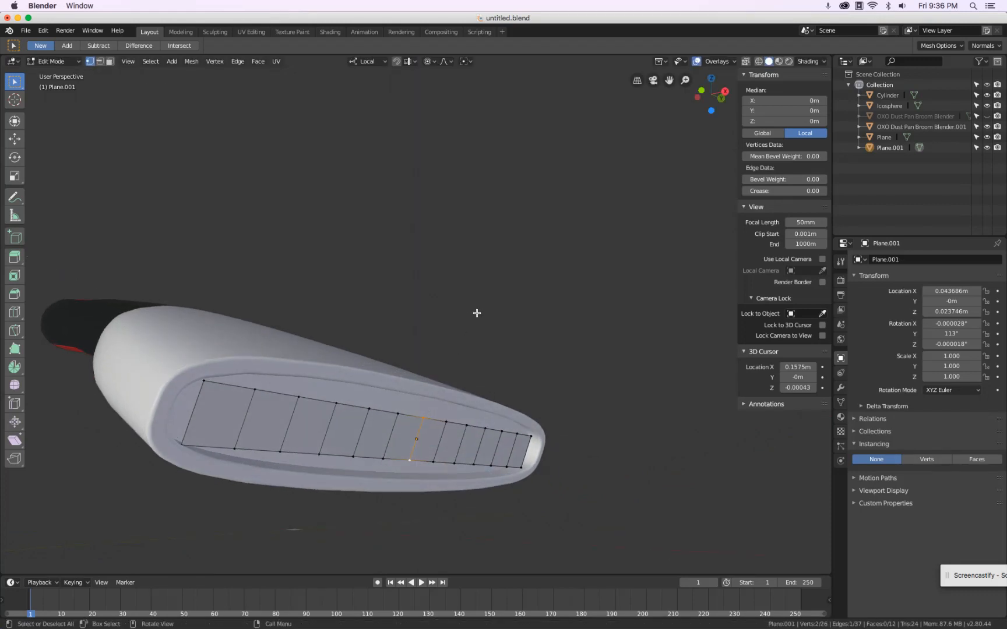
Try widening the middle cross edge along local X with Smooth falloff, testing different proportional sizes against the opening's outline.
key(x)
key(x)
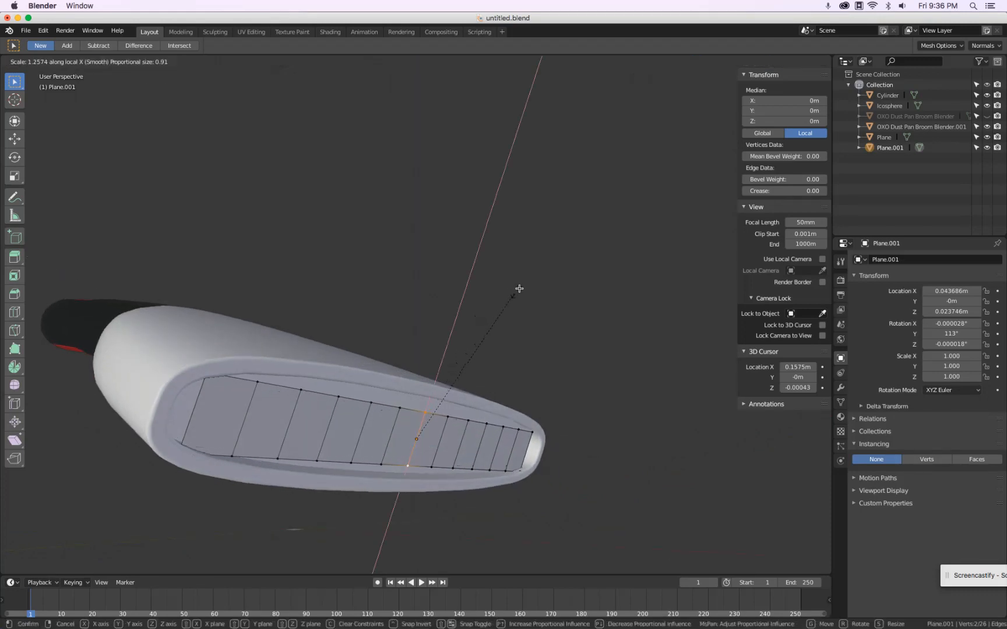
scroll(568, 257, up, 20)
scroll(567, 260, up, 8)
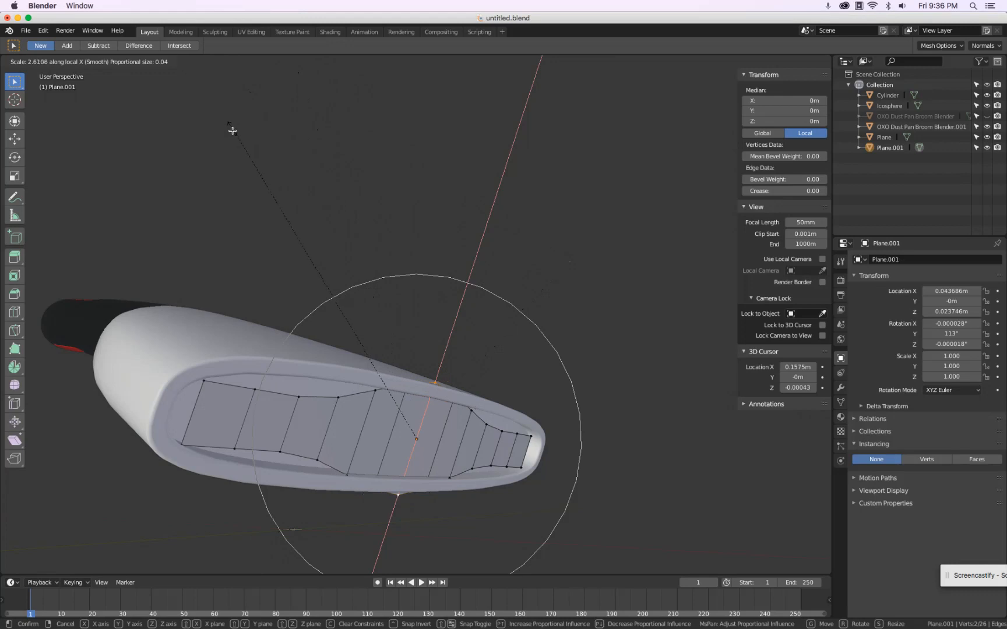
scroll(168, 77, up, 2)
scroll(169, 77, down, 7)
scroll(168, 77, up, 7)
scroll(169, 77, down, 7)
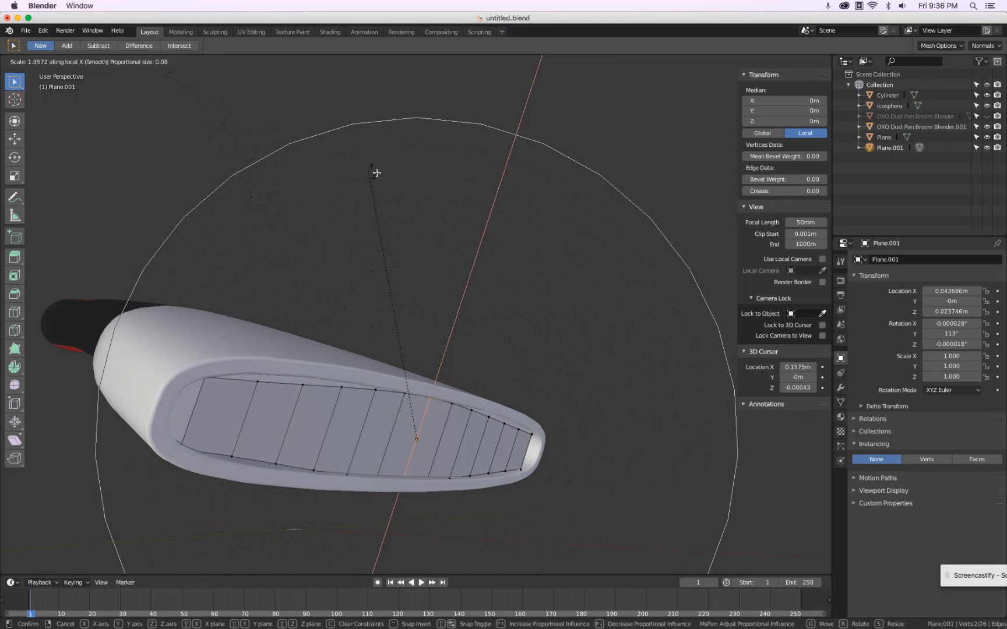
scroll(380, 174, down, 4)
scroll(382, 177, down, 2)
key(Escape)
Try the local X scaling again from a more frontal angle, with Smooth falloff and a proportional size of about 0.07.
scroll(472, 268, right, 10)
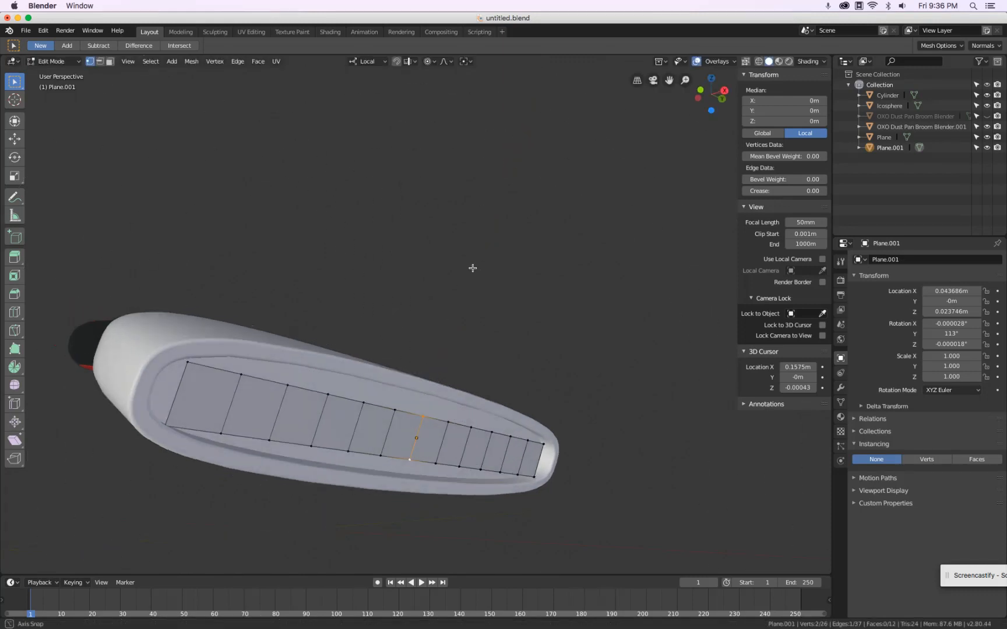
scroll(443, 265, down, 3)
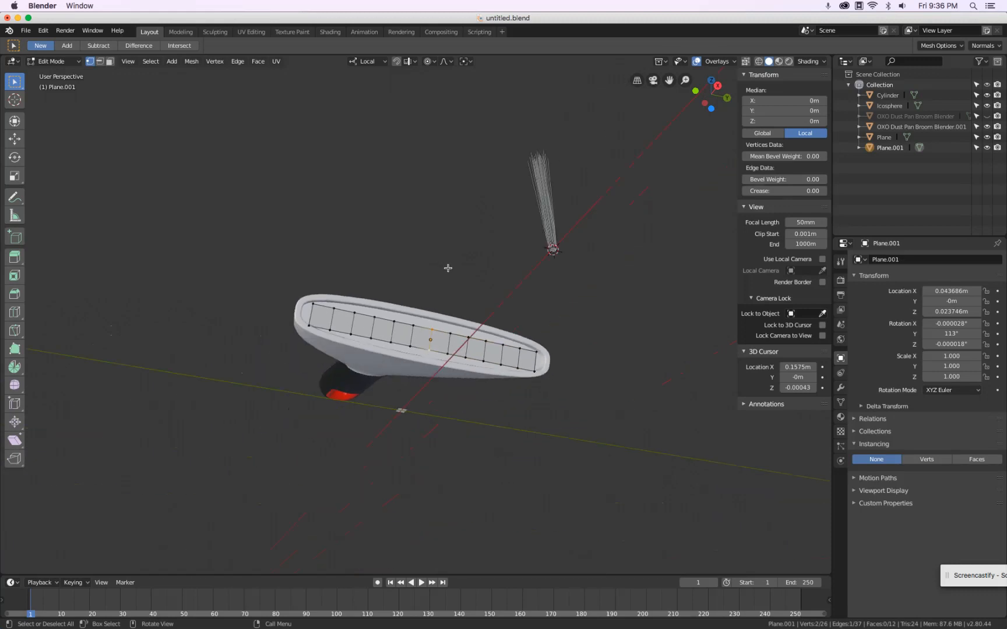
scroll(448, 268, up, 3)
key(s)
key(x)
key(x)
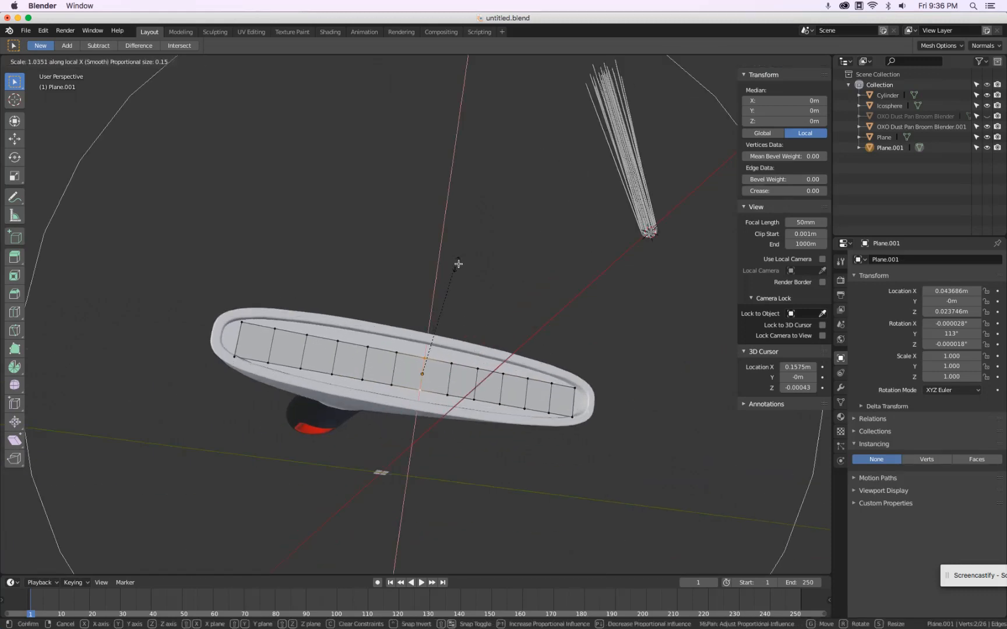
scroll(485, 237, up, 7)
scroll(489, 236, up, 1)
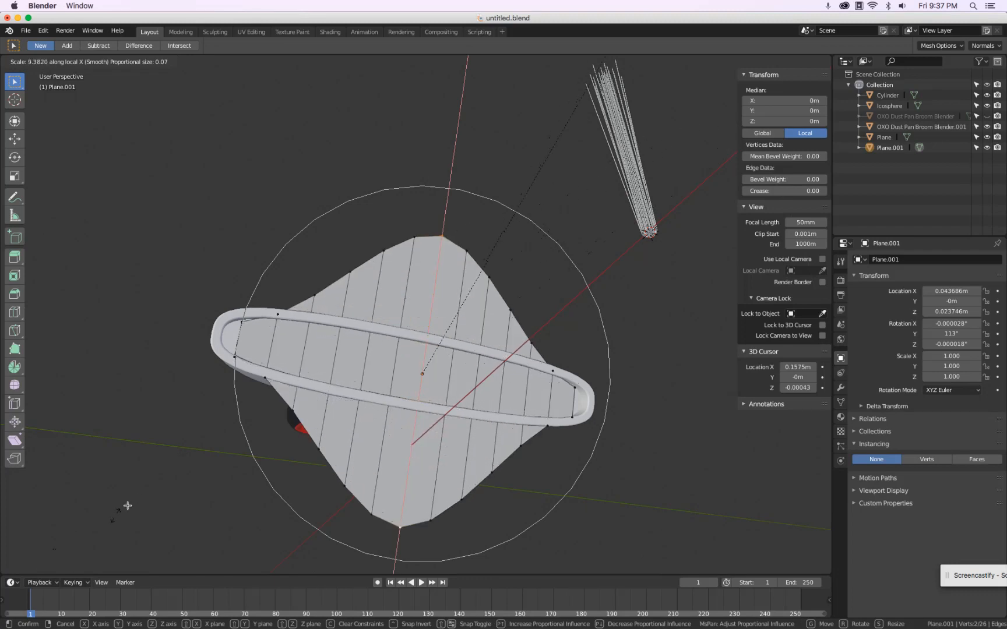
key(Escape)
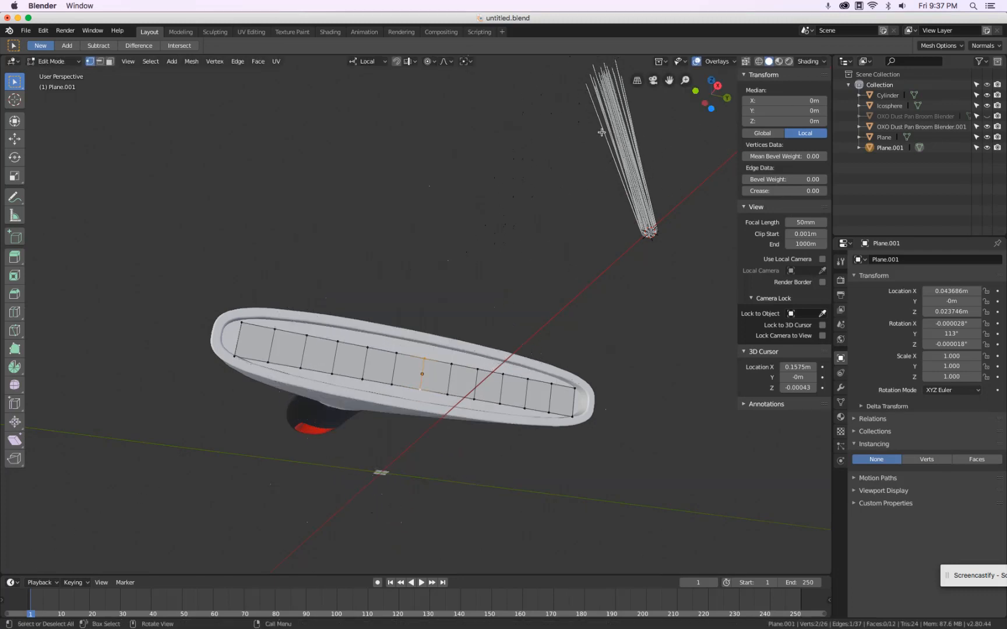
Scale the middle cross edge along local X by about 1.79 with Sphere falloff and proportional size about 0.06, matching the opening's curve.
click(447, 65)
click(486, 85)
key(s)
key(x)
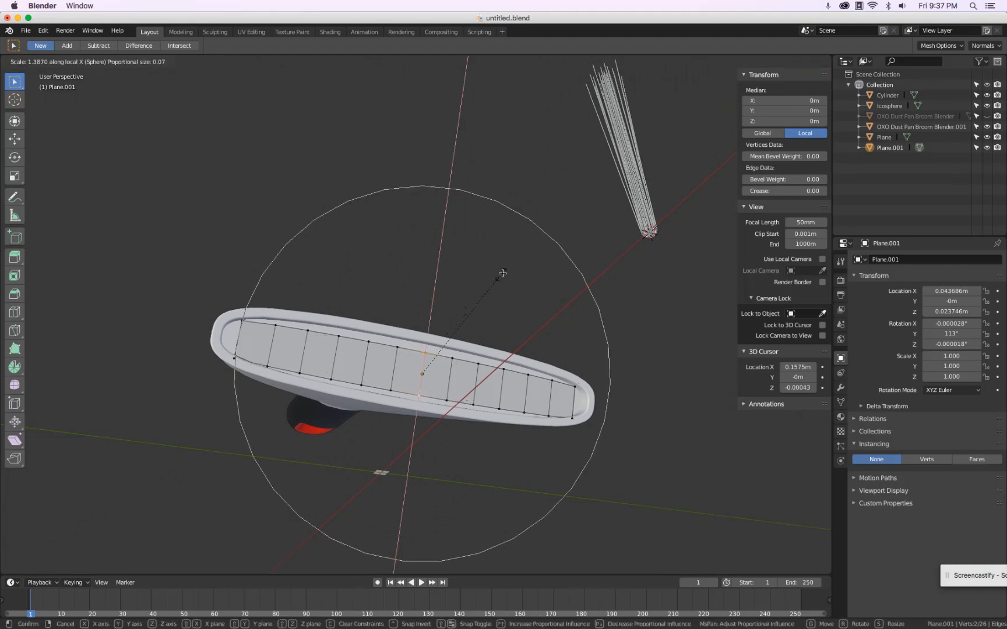
scroll(522, 264, up, 1)
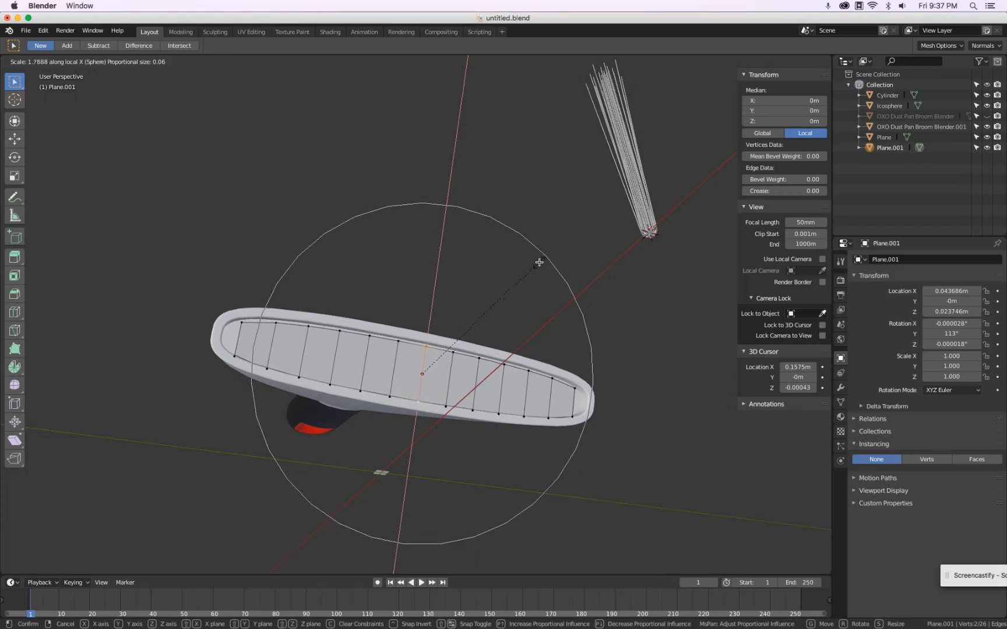
click(539, 262)
middle_drag(525, 258, 499, 272)
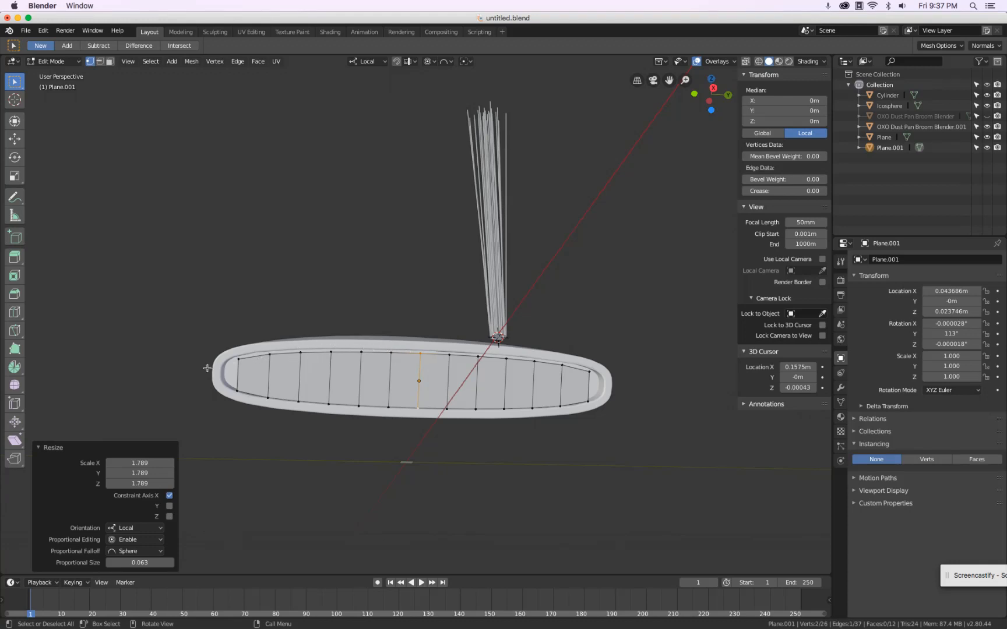
Add one centred, unslid loop cut lengthwise along the curved strip and return to Object Mode.
key(ctrl+r)
scroll(416, 379, up, 1)
scroll(415, 379, down, 1)
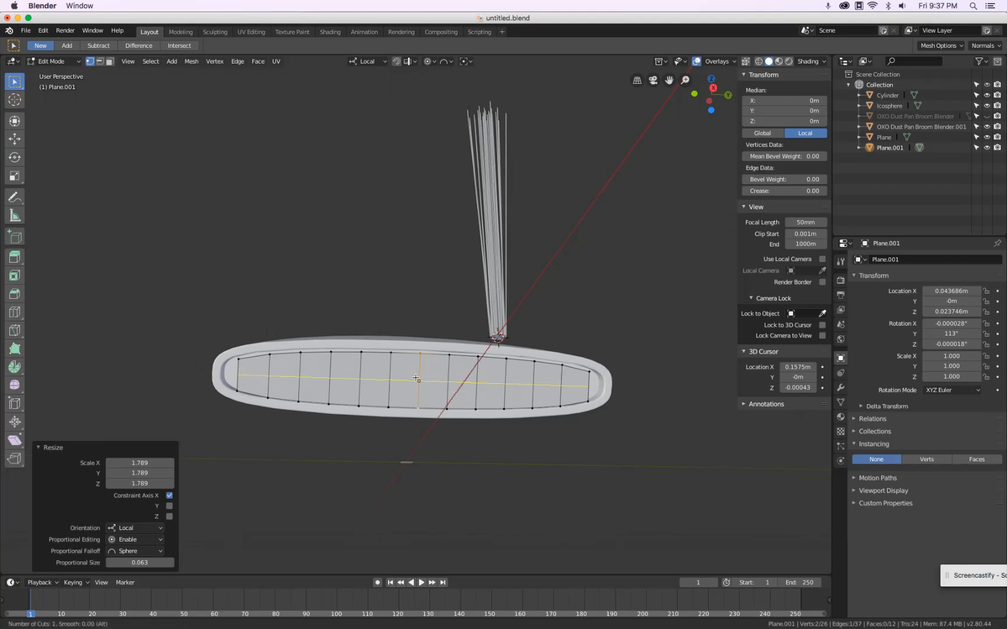
click(416, 379)
right_click(416, 378)
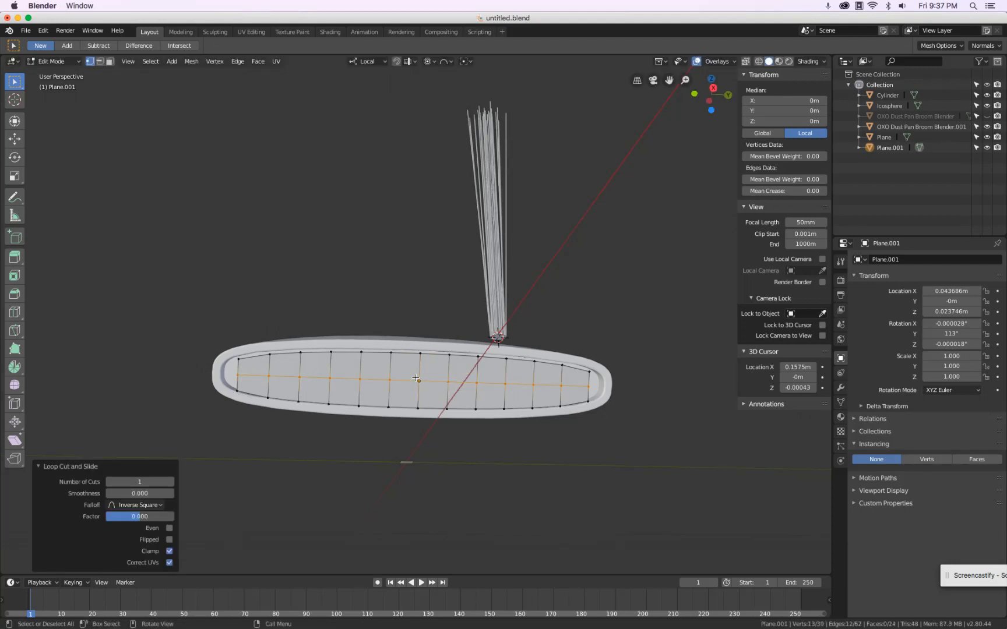
middle_drag(416, 379, 440, 359)
key(Tab)
scroll(488, 387, up, 2)
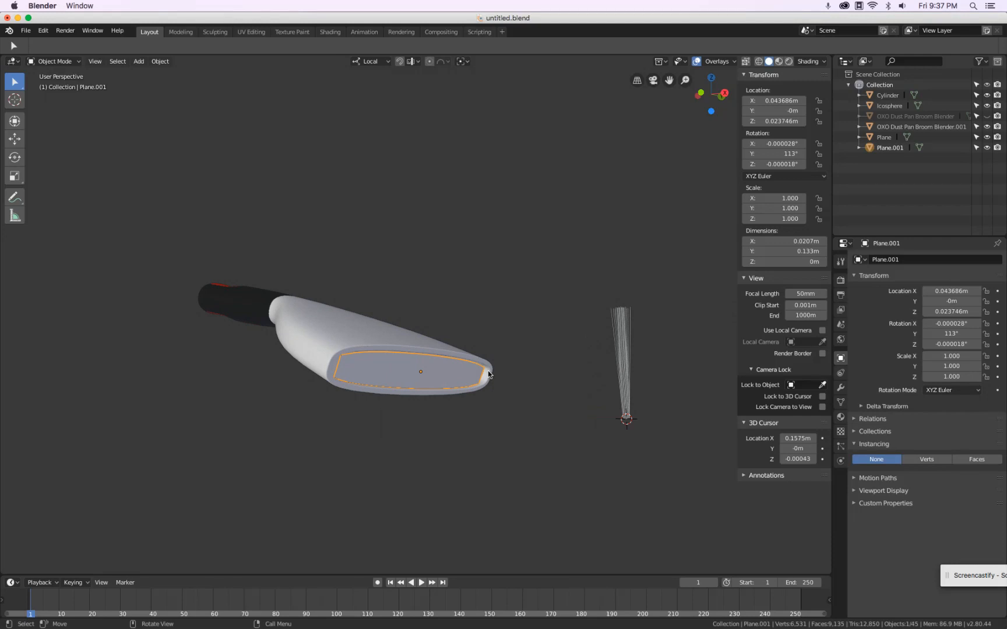
Snap the curved strip to the 3D cursor at the bristle tuft's base and set its X, Y and Z rotation to 0.
key(shift+s)
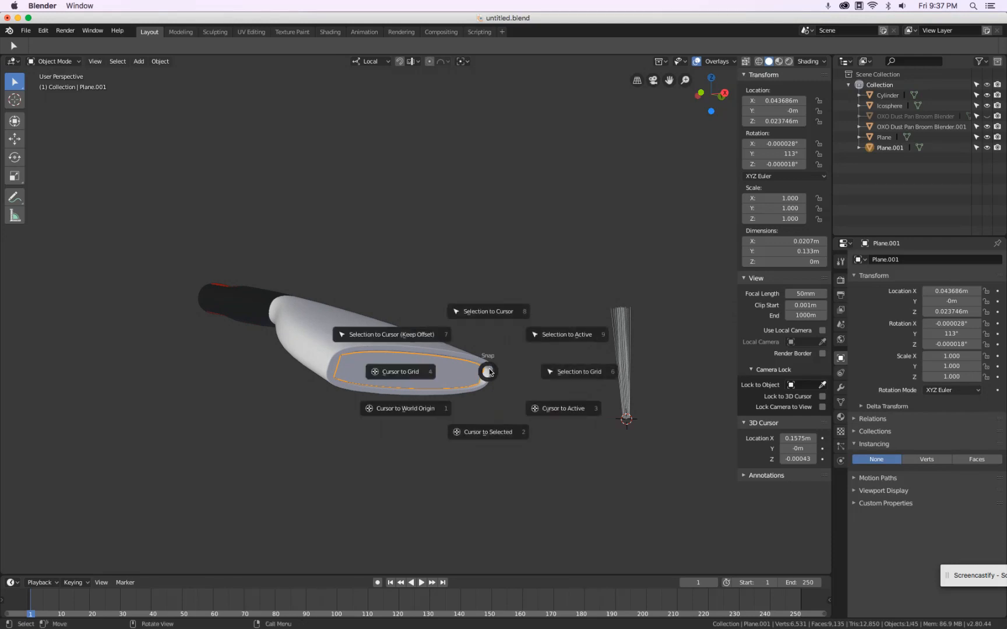
click(498, 316)
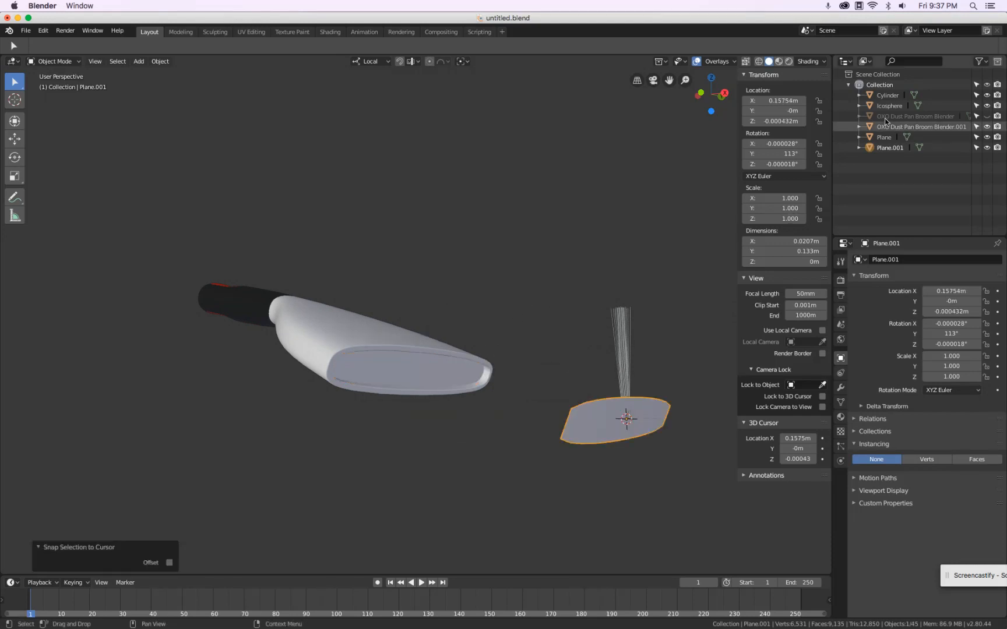
drag(780, 164, 780, 144)
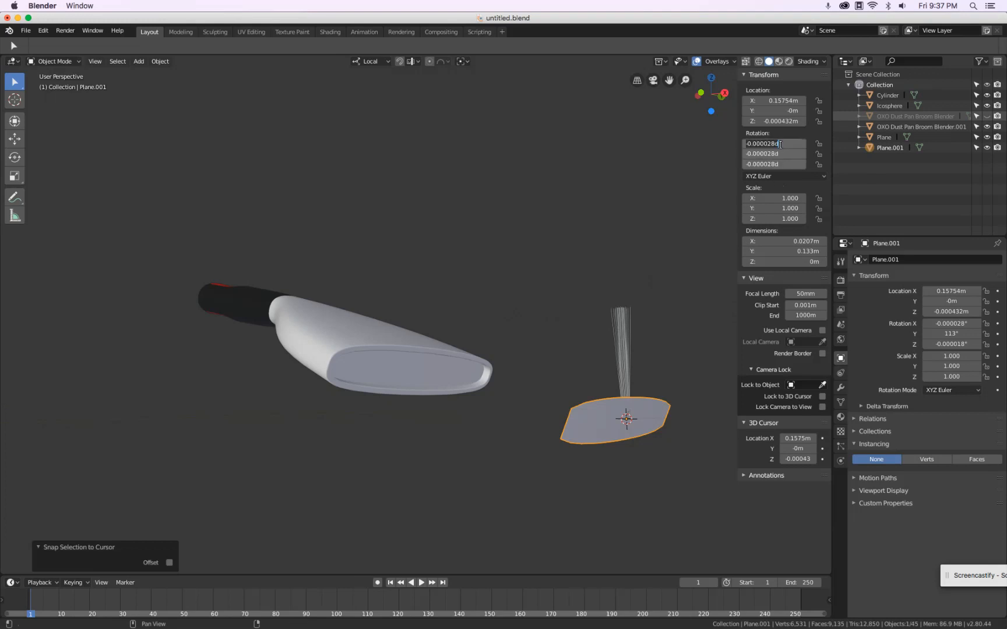
key(Escape)
drag(781, 143, 781, 164)
text(0)
key(Return)
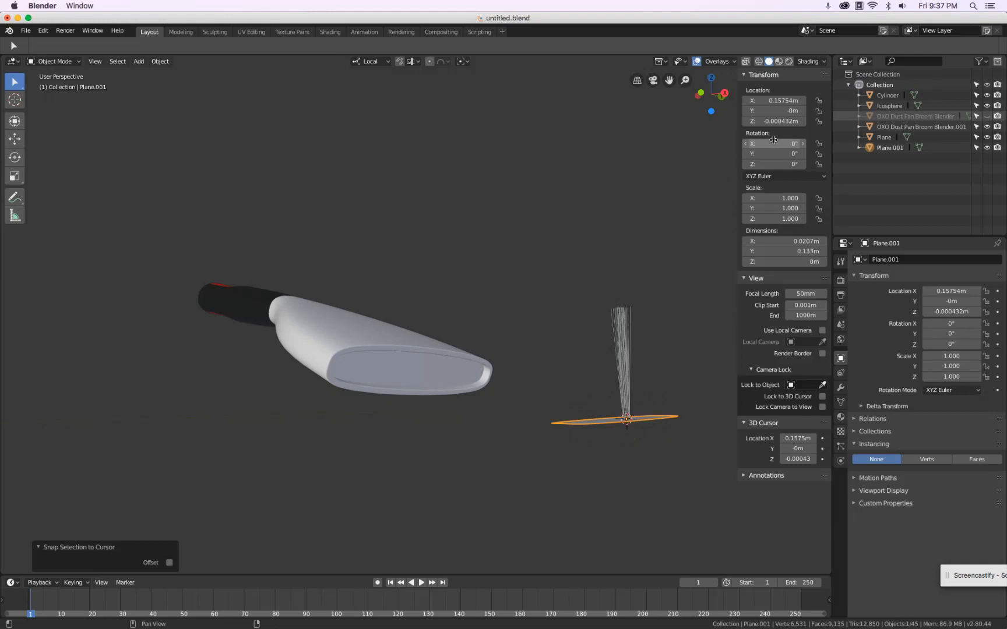
Parent the Icosphere bristle tuft to the curved strip Plane.001 using the Object parent type.
middle_drag(583, 314, 600, 309)
scroll(615, 467, up, 5)
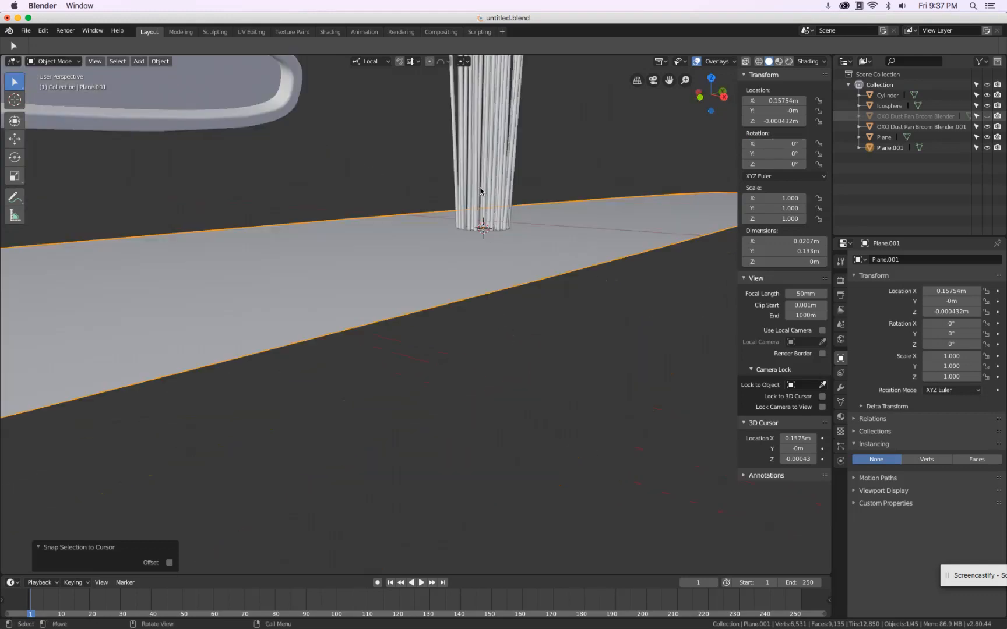
middle_drag(481, 194, 479, 204)
click(480, 411)
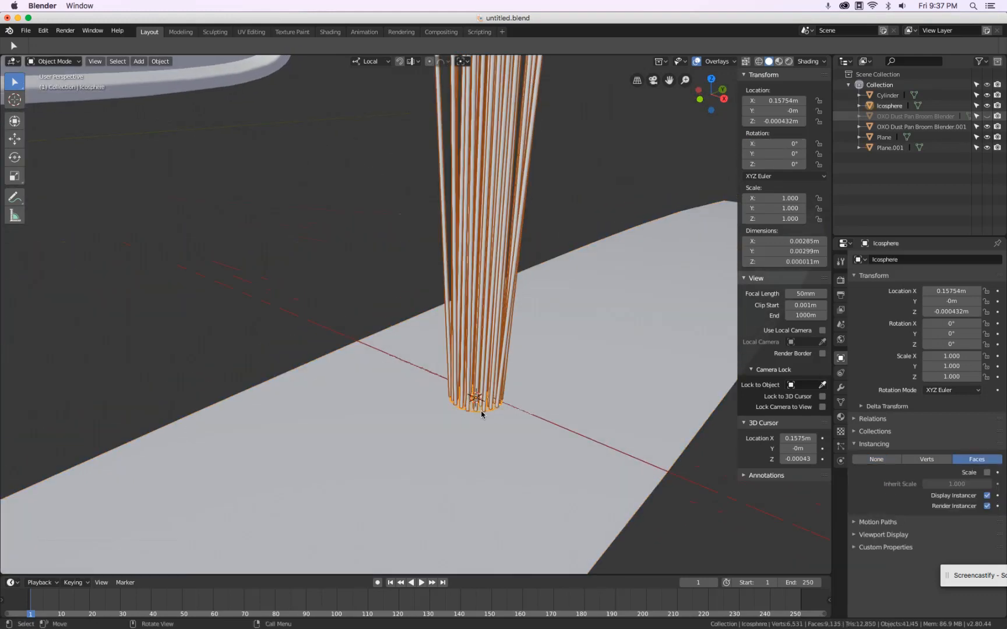
middle_drag(494, 406, 587, 357)
shift+click(597, 340)
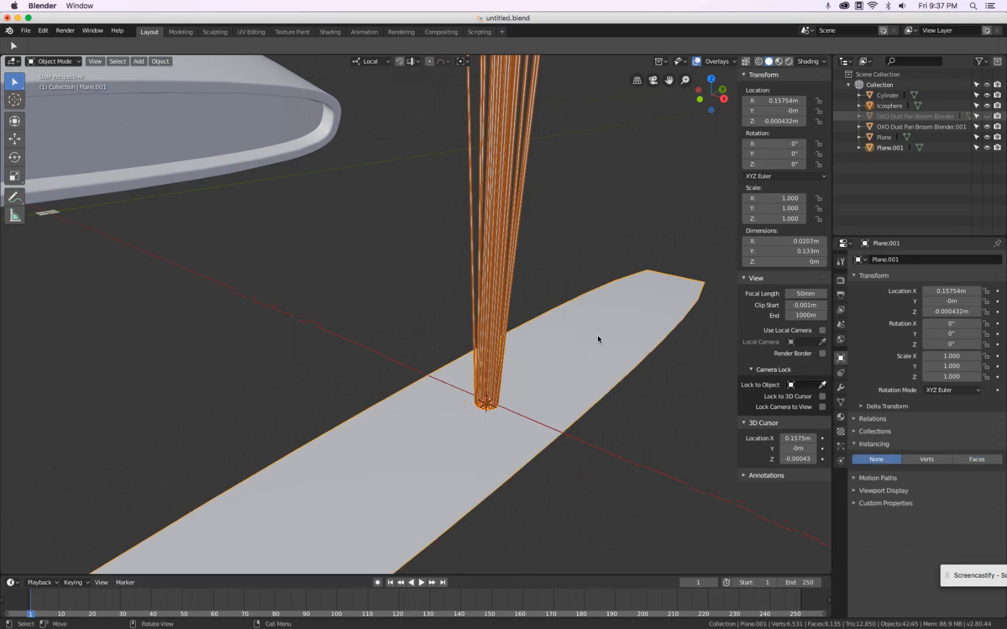
scroll(597, 339, down, 4)
key(ctrl+p)
click(597, 337)
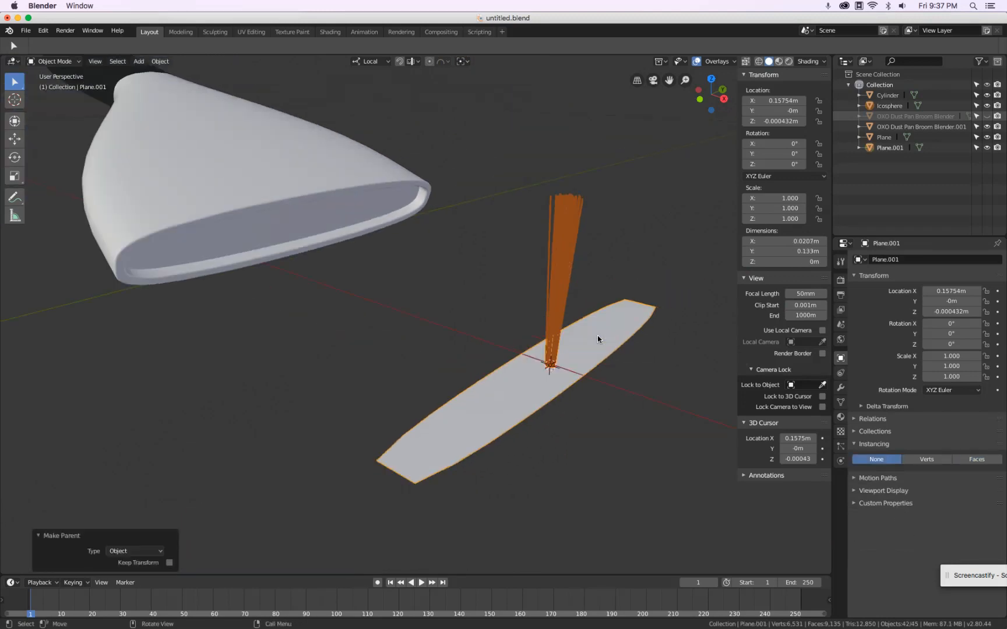
Select only the curved strip and try Faces instancing followed by Verts instancing to compare the tuft layouts.
click(597, 338)
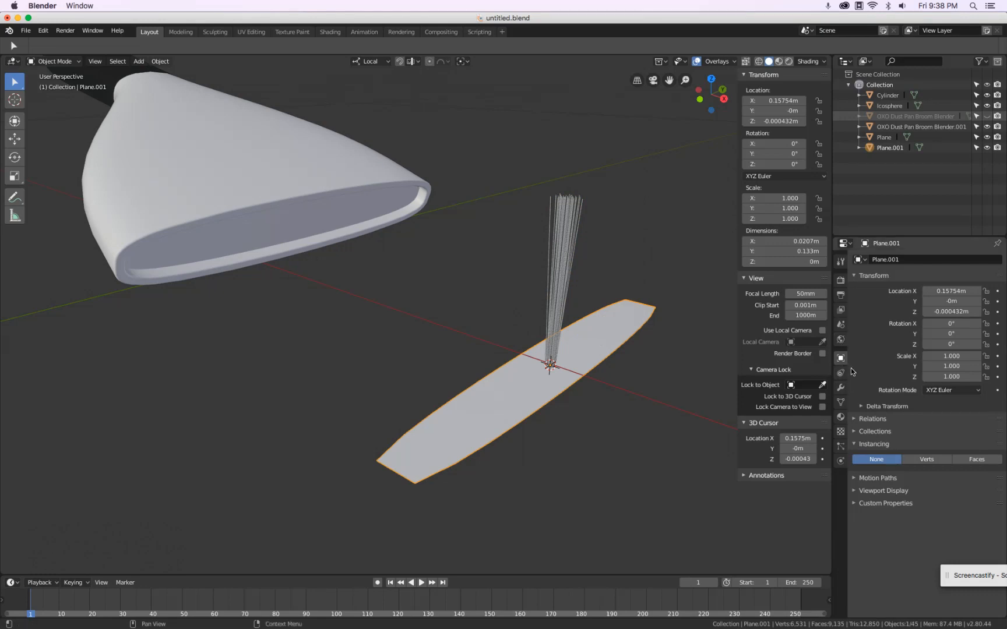
click(977, 460)
middle_drag(577, 408, 588, 349)
click(926, 459)
mouse_move(703, 404)
middle_down()
mouse_move(578, 466)
mouse_move(597, 443)
mouse_move(602, 395)
mouse_move(644, 448)
mouse_move(651, 443)
middle_up()
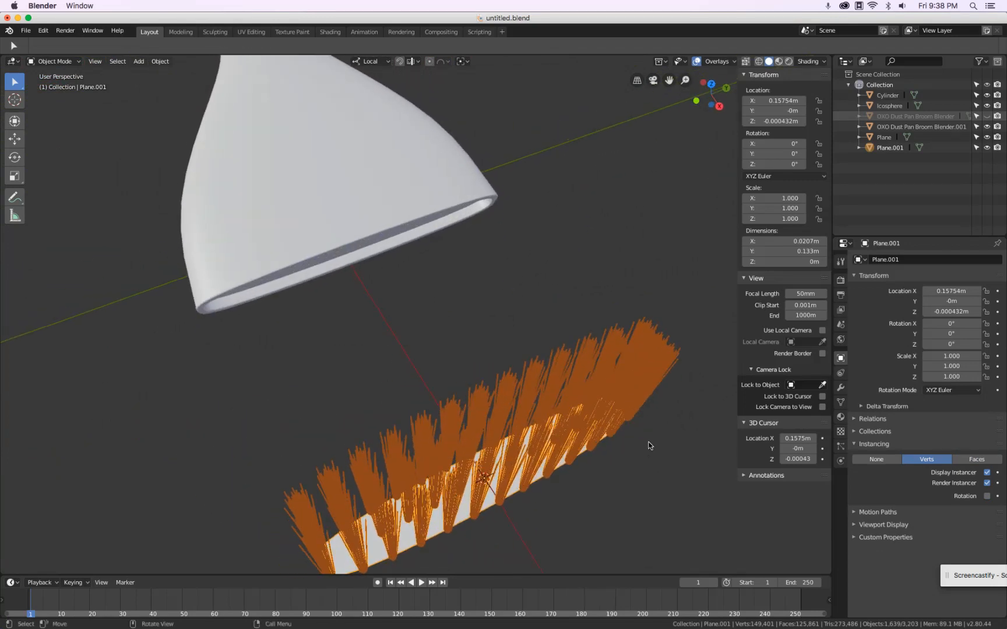
Add a Subdivision Surface modifier to the curved strip Plane.001.
click(842, 388)
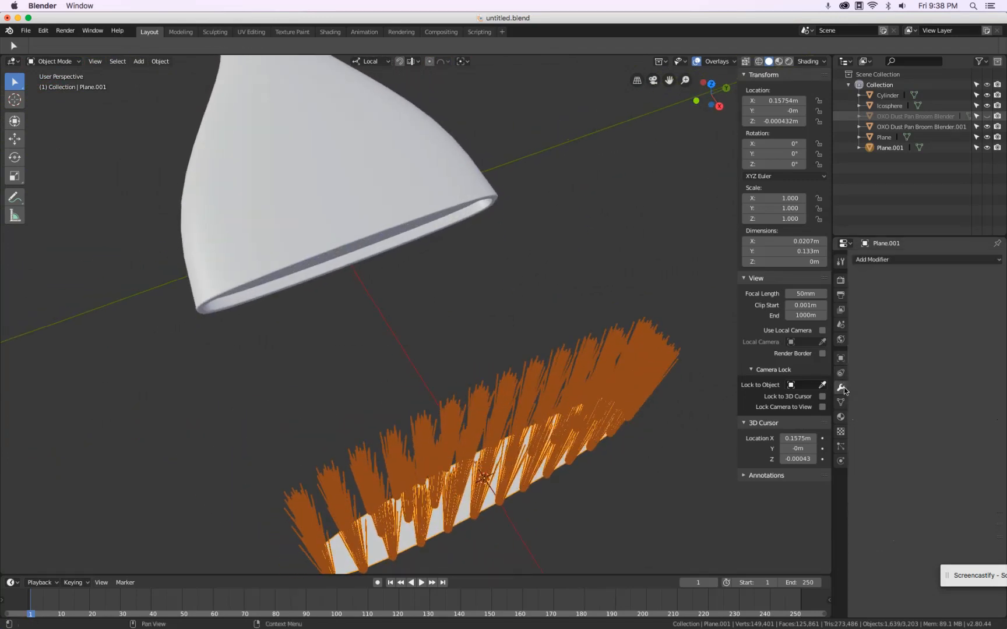
click(878, 260)
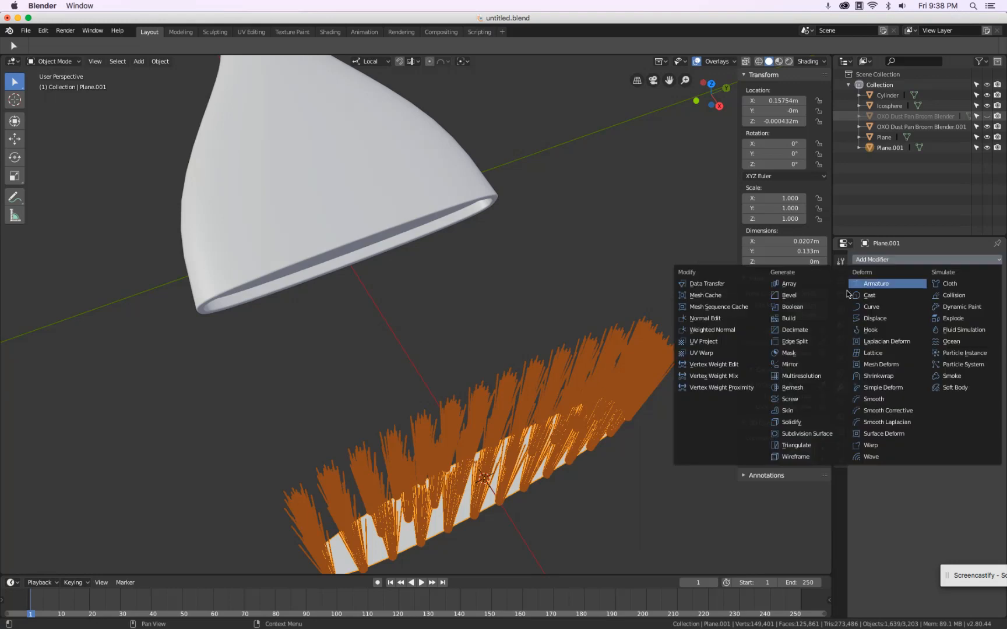
click(825, 434)
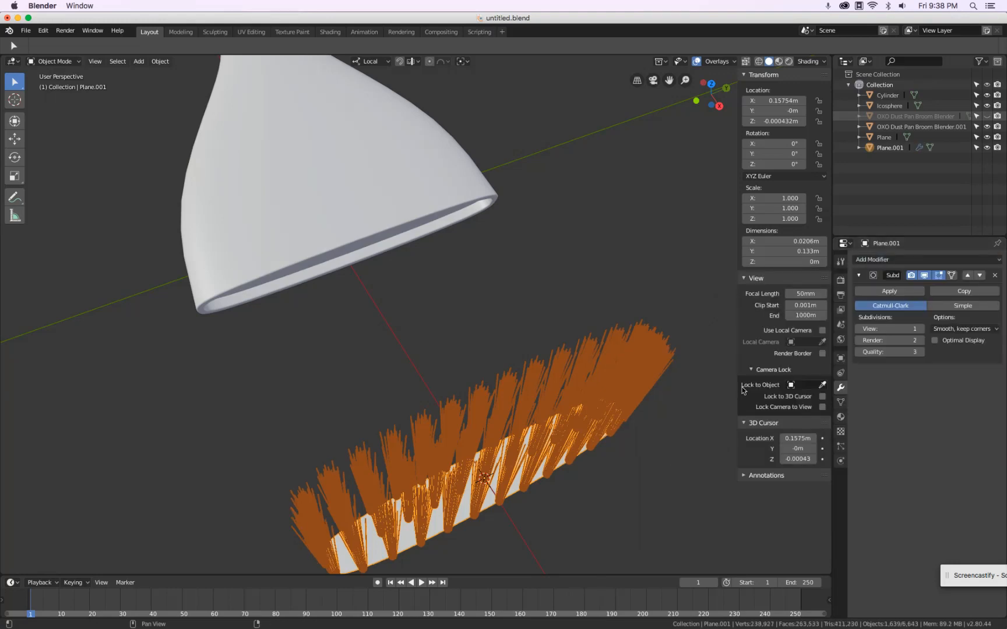
scroll(631, 341, up, 5)
scroll(631, 342, down, 4)
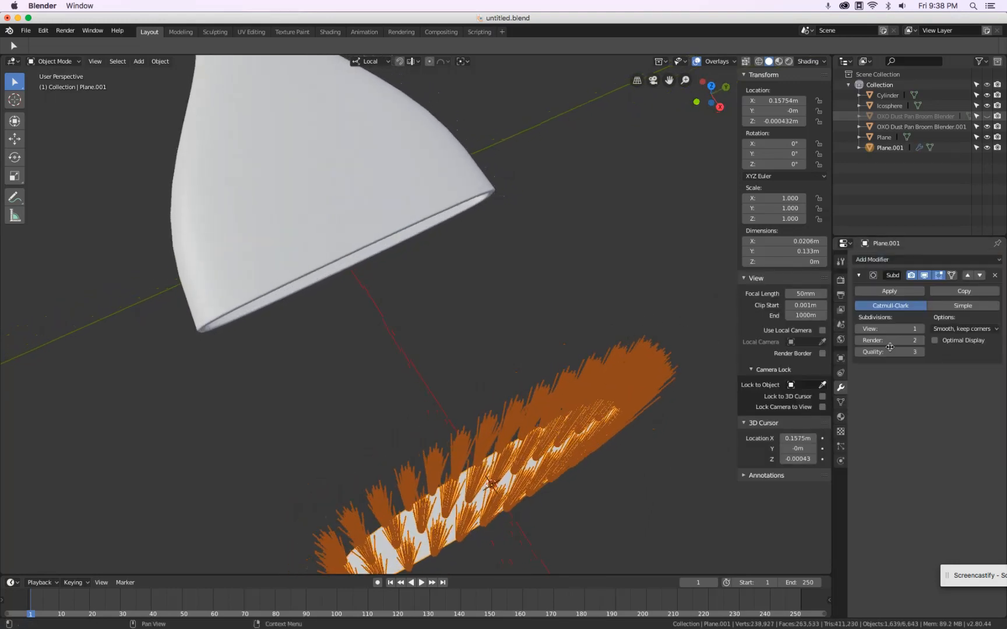
Try a viewport subdivision level of 2 and toggle the modifier's viewport display to compare the tuft spread.
click(921, 329)
middle_drag(524, 337, 630, 326)
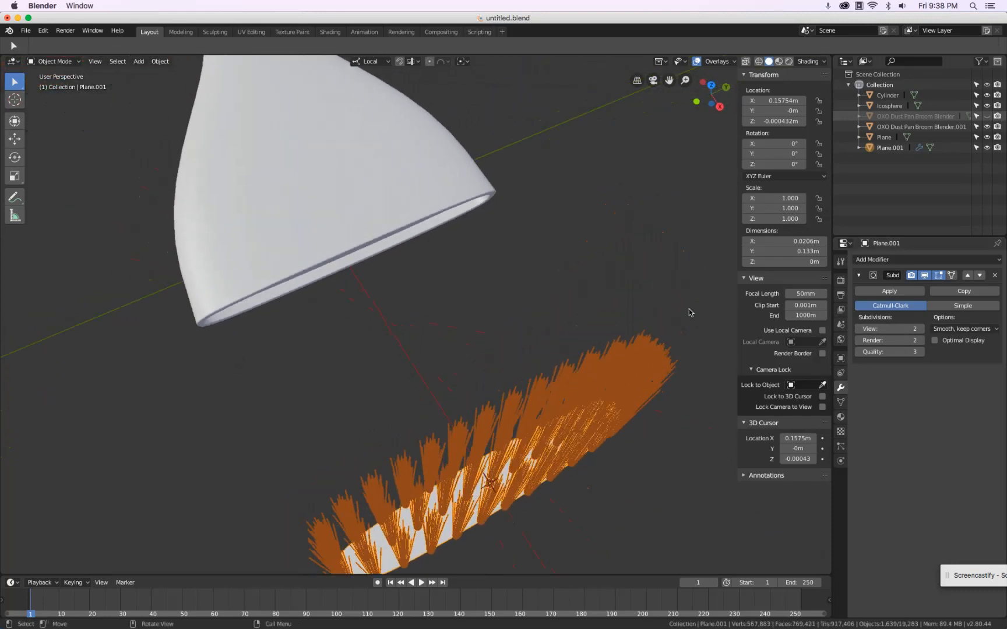
click(925, 275)
click(924, 275)
click(924, 276)
click(924, 275)
middle_drag(644, 290, 686, 280)
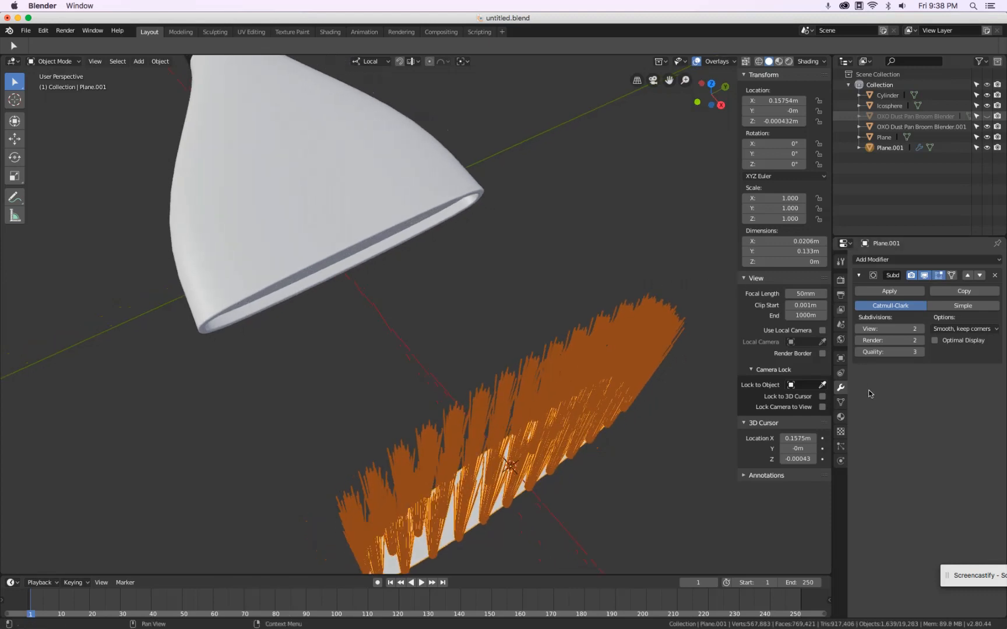
Set the strip's instancing to Faces and its viewport subdivision level to 1, and check the tuft spacing from underneath.
click(840, 357)
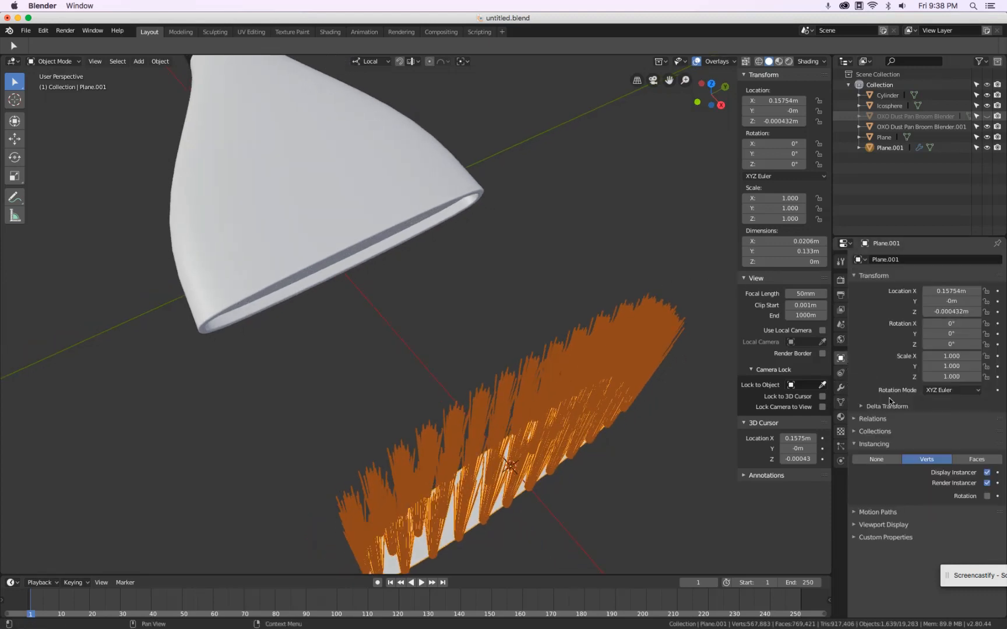
click(974, 461)
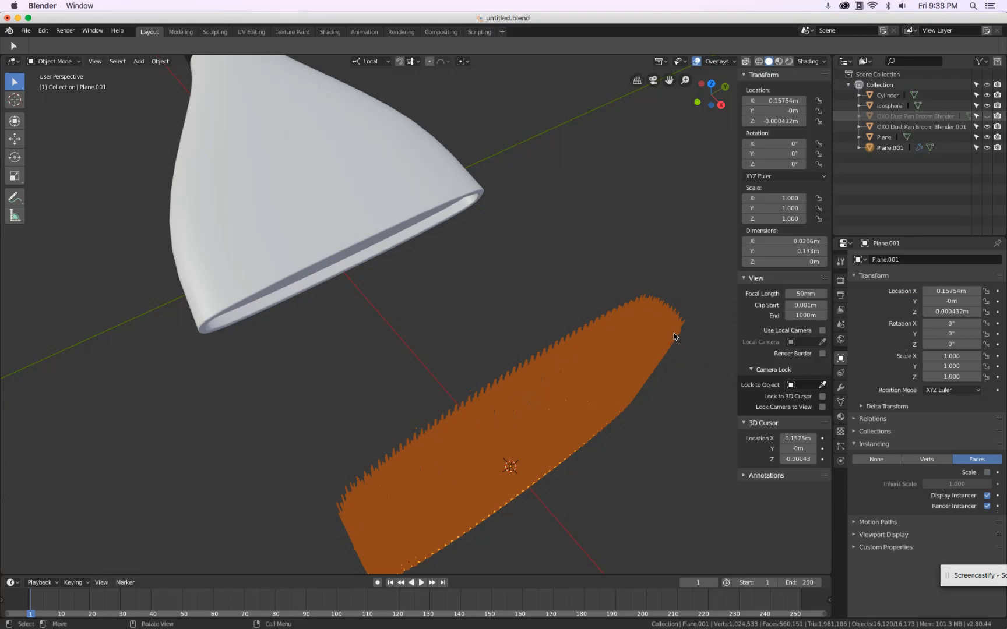
click(840, 389)
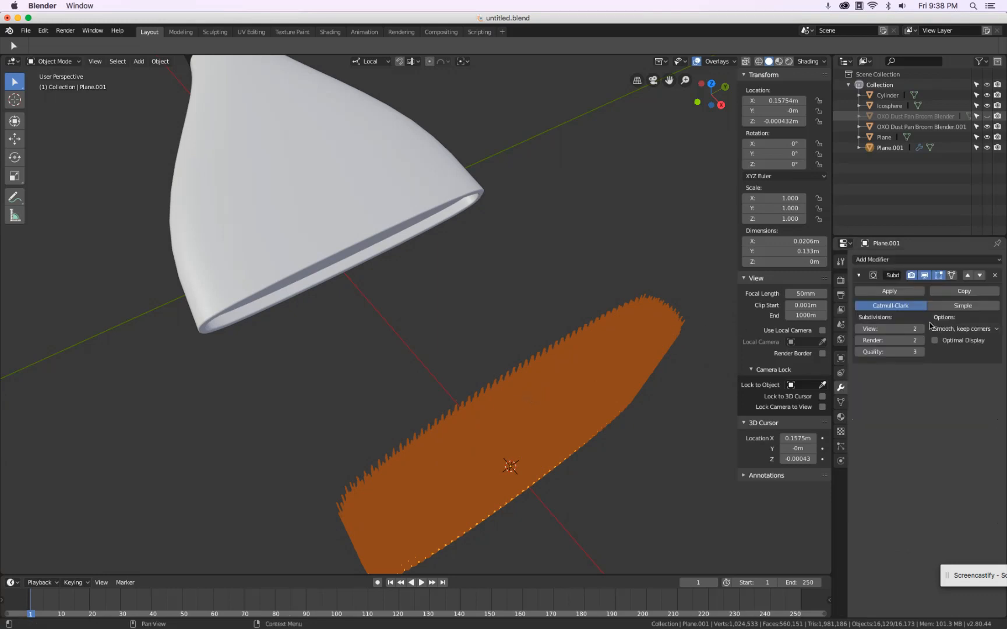
click(860, 329)
click(860, 329)
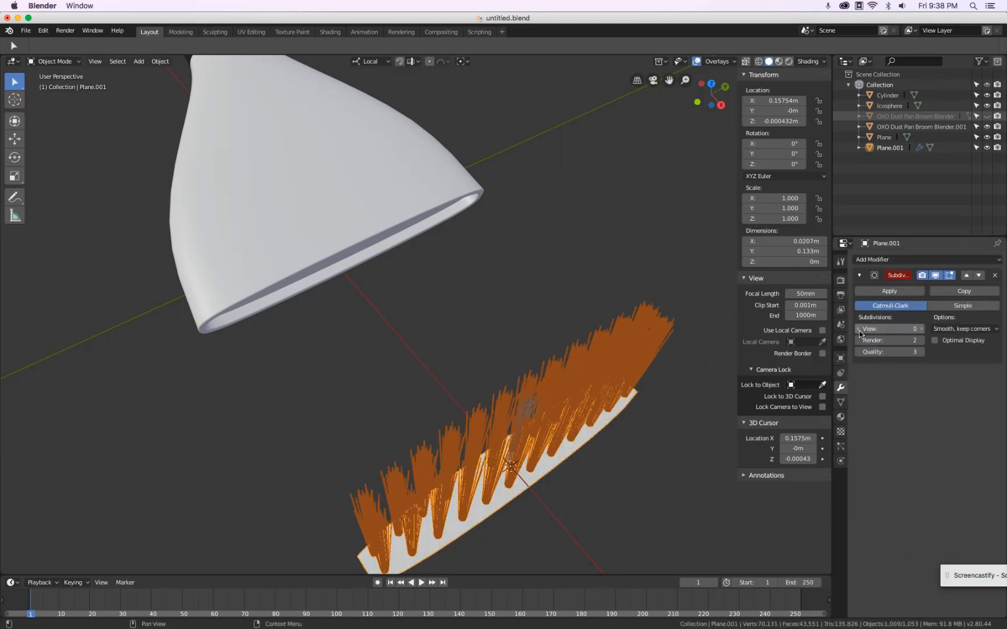
click(921, 330)
middle_drag(495, 402, 568, 162)
click(602, 243)
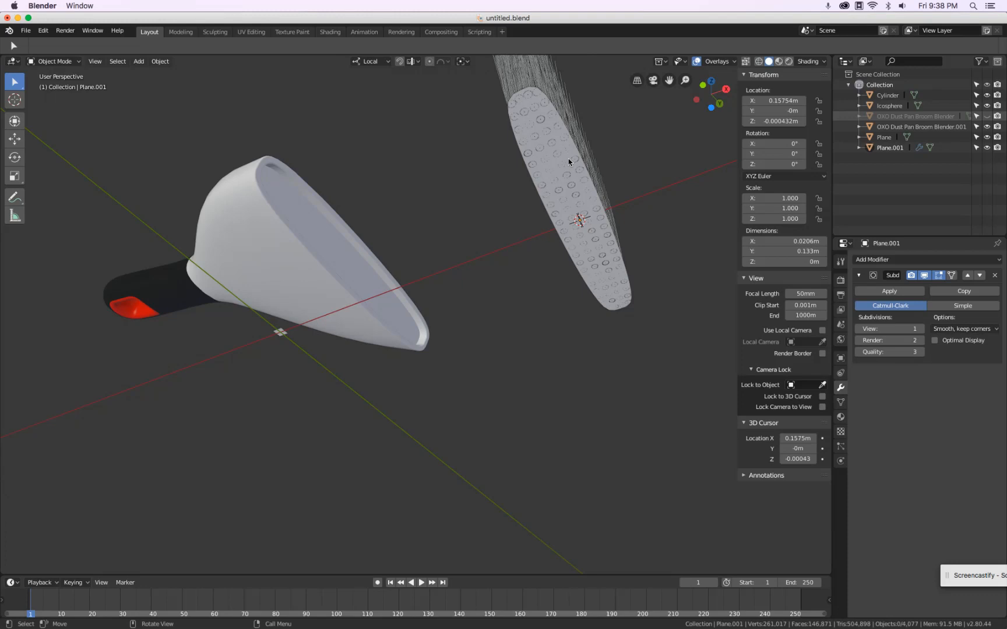
scroll(522, 104, up, 6)
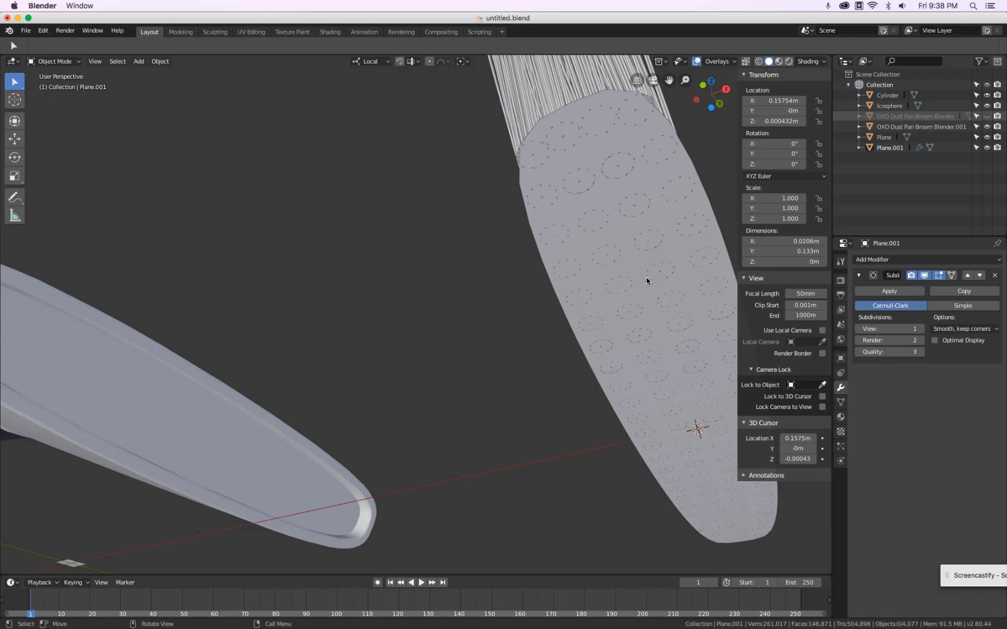
mouse_move(571, 175)
middle_down()
mouse_move(440, 279)
mouse_move(436, 332)
mouse_move(483, 301)
mouse_move(569, 281)
middle_up()
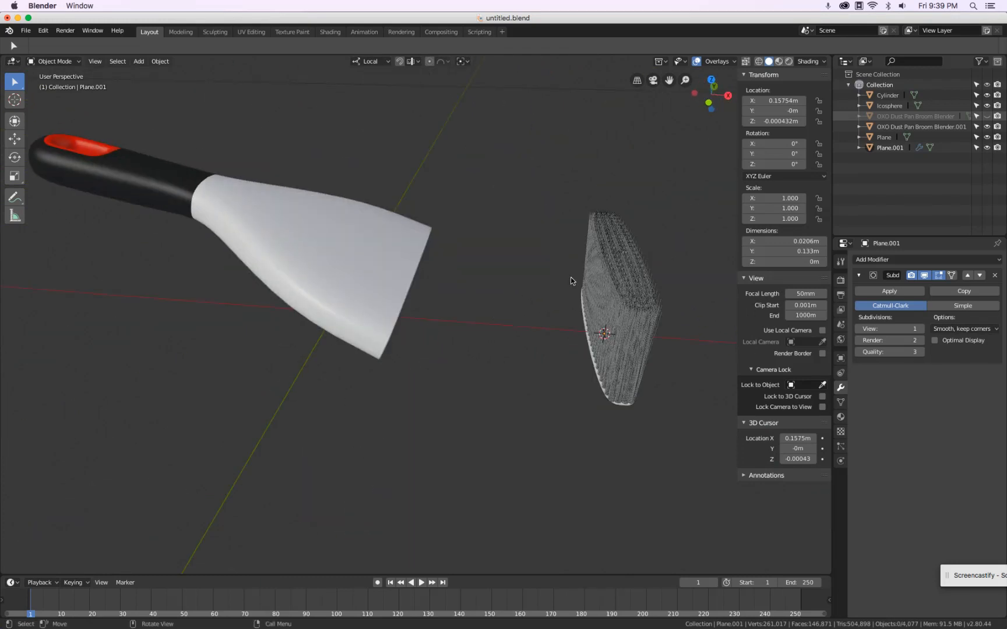
Compare the bristle density with the strip's subdivision display switched off and on, and with different viewport levels.
click(588, 356)
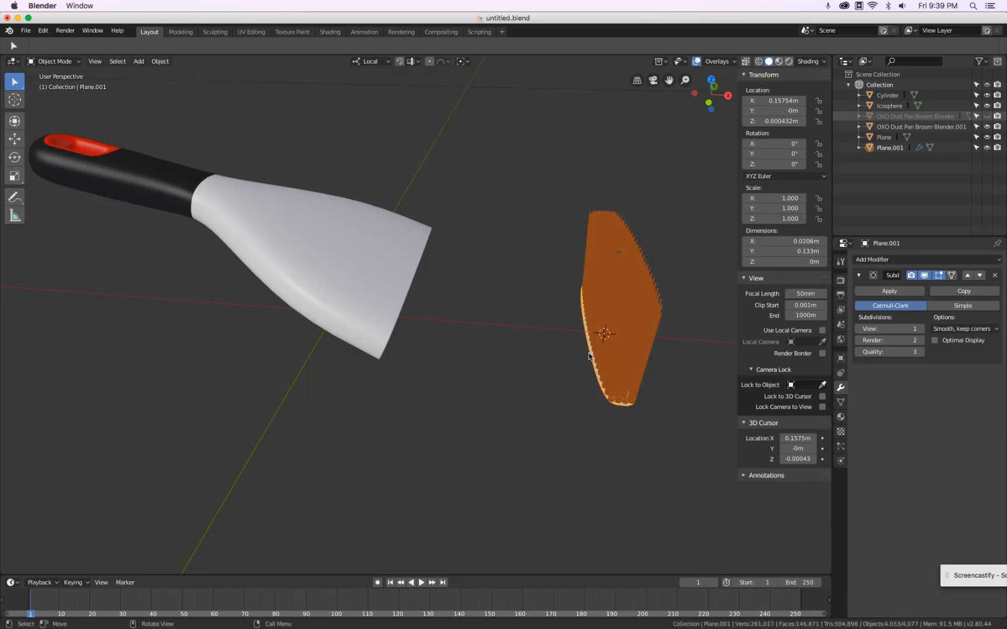
click(924, 275)
middle_drag(710, 293, 654, 319)
key(a)
key(alt+a)
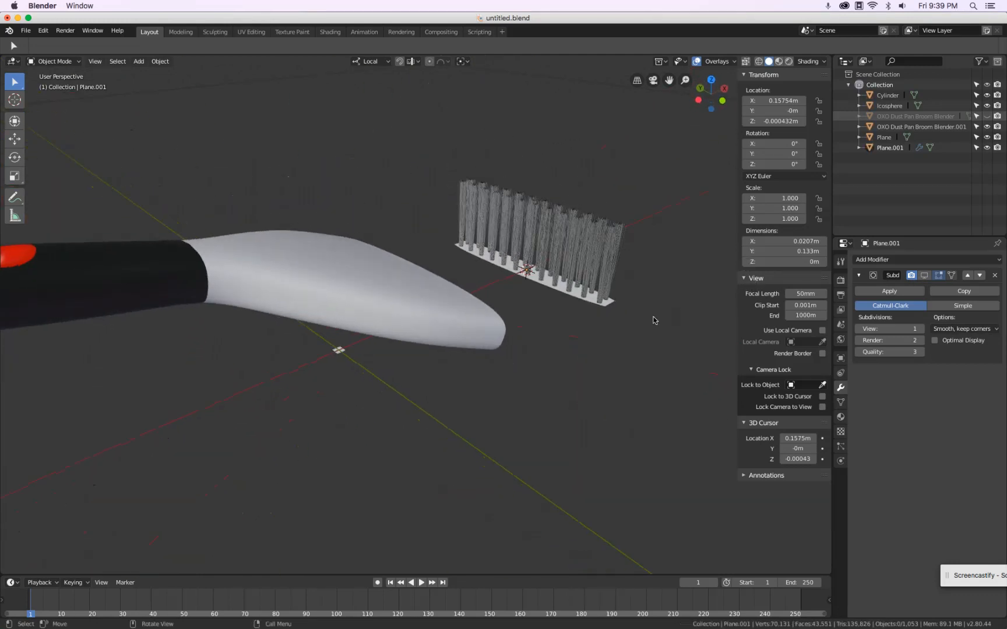
click(613, 305)
click(922, 329)
click(859, 329)
middle_drag(647, 278, 614, 299)
key(g)
right_click(631, 251)
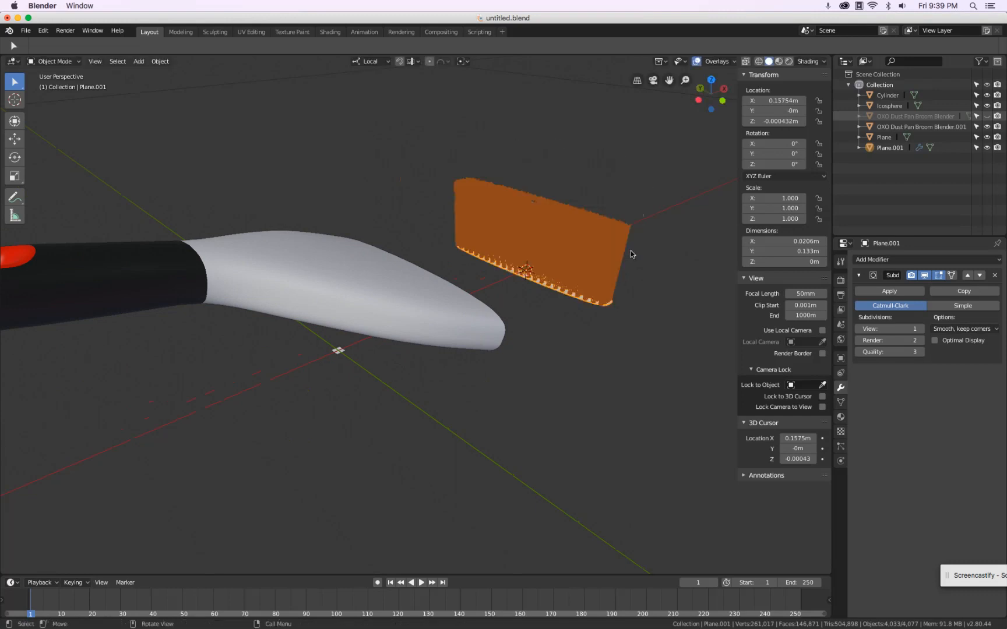
Rotate the bristle strip by 113° in the front view to match the broom head's angle.
key(KP_1)
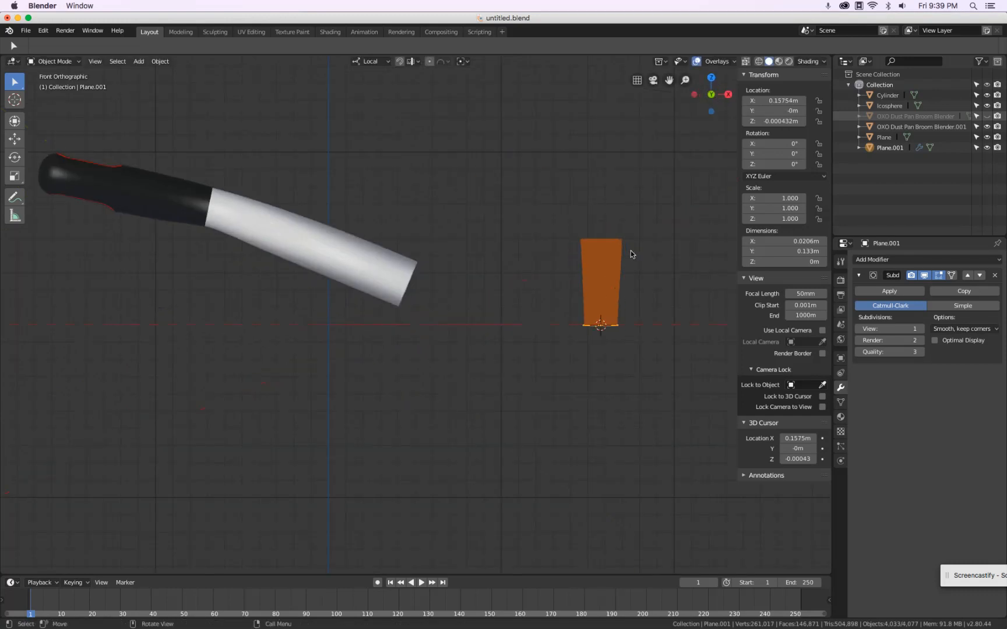
key(r)
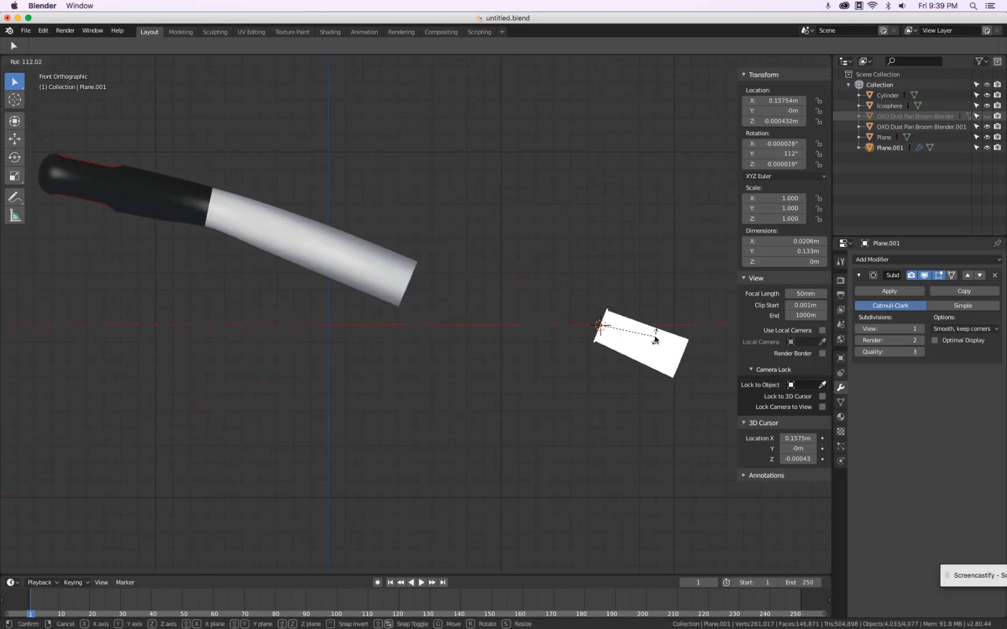
text(113)
key(Return)
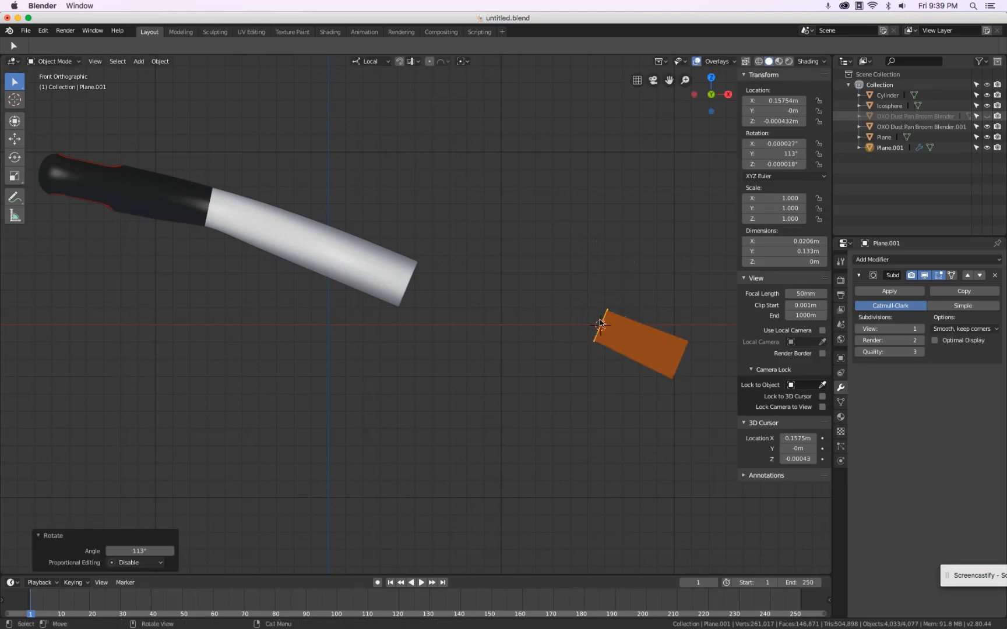
Move the bristle strip about -0.111 m in X and 0.0277 m in Z to the broom head's opening, and switch to wireframe shading.
scroll(635, 331, up, 4)
key(g)
click(219, 216)
key(z)
click(77, 233)
scroll(457, 245, up, 5)
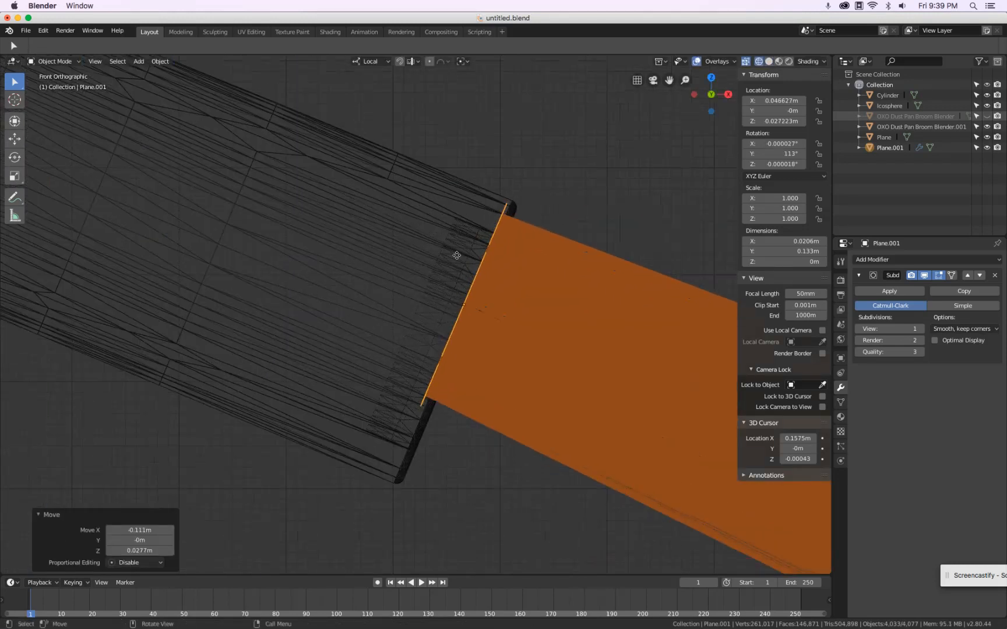
Nudge the bristle strip deeper into the opening, to a location of about X 0.0440 m and Z 0.0244 m.
key(g)
click(446, 266)
scroll(447, 262, up, 2)
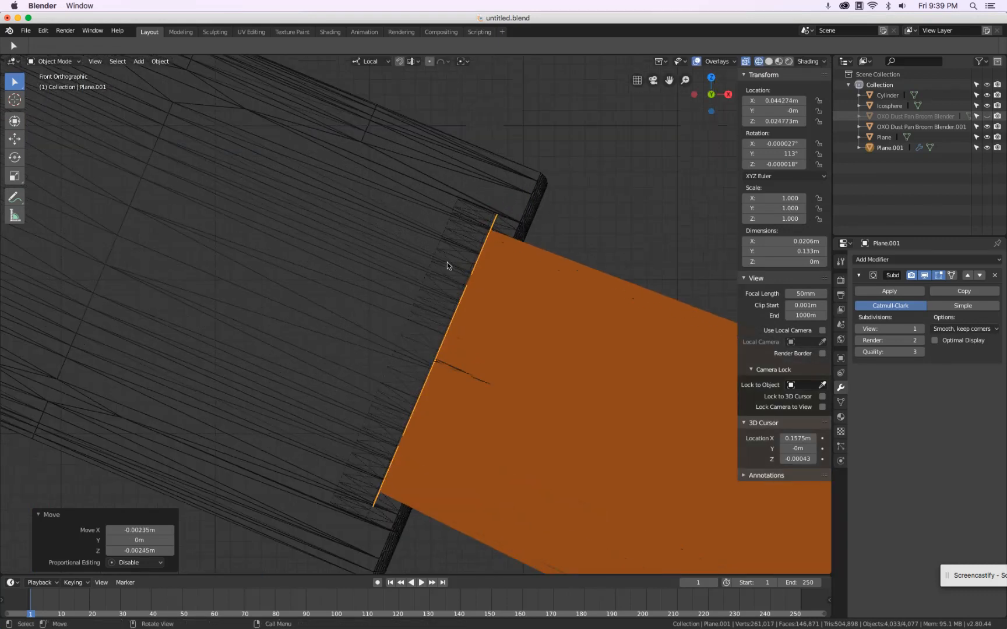
key(g)
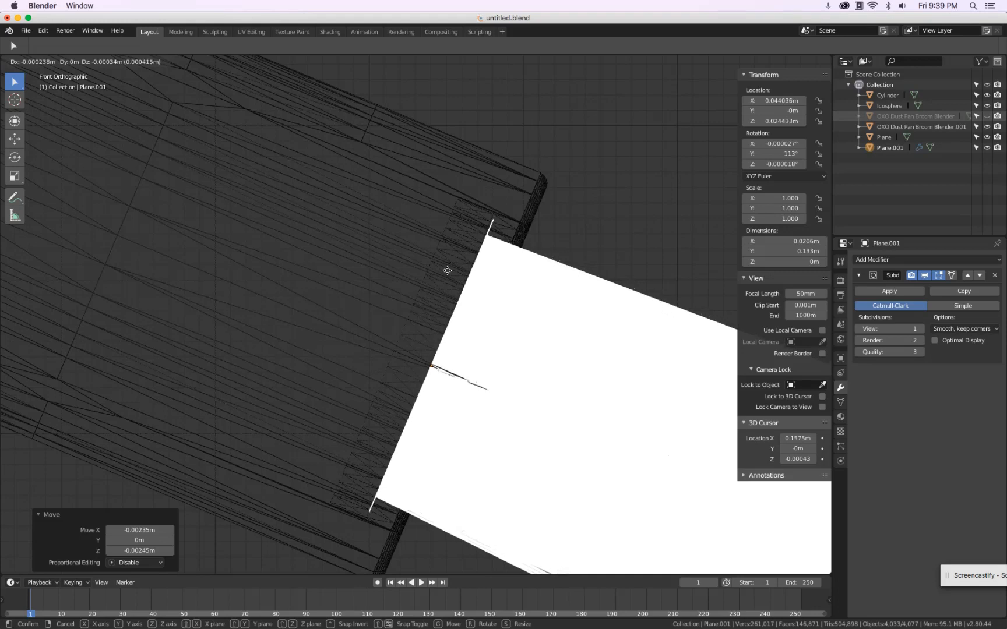
click(446, 270)
scroll(463, 254, down, 4)
middle_drag(489, 252, 575, 203)
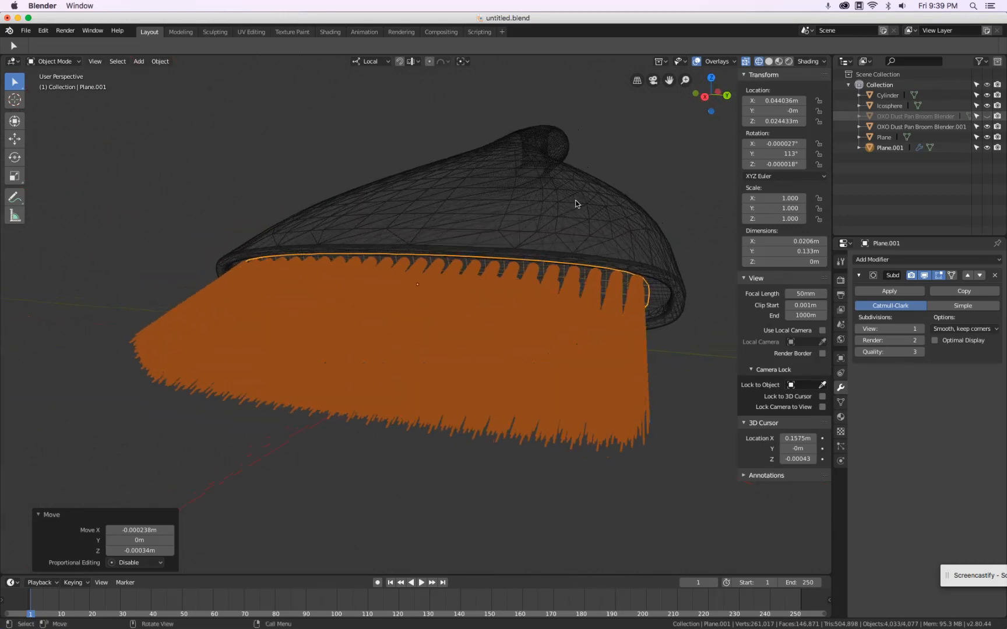
Enter Edit Mode on the bristle strip with its whole mesh selected, facing the broom head's opening.
key(Tab)
middle_drag(666, 247, 649, 208)
middle_drag(650, 210, 649, 219)
key(Tab)
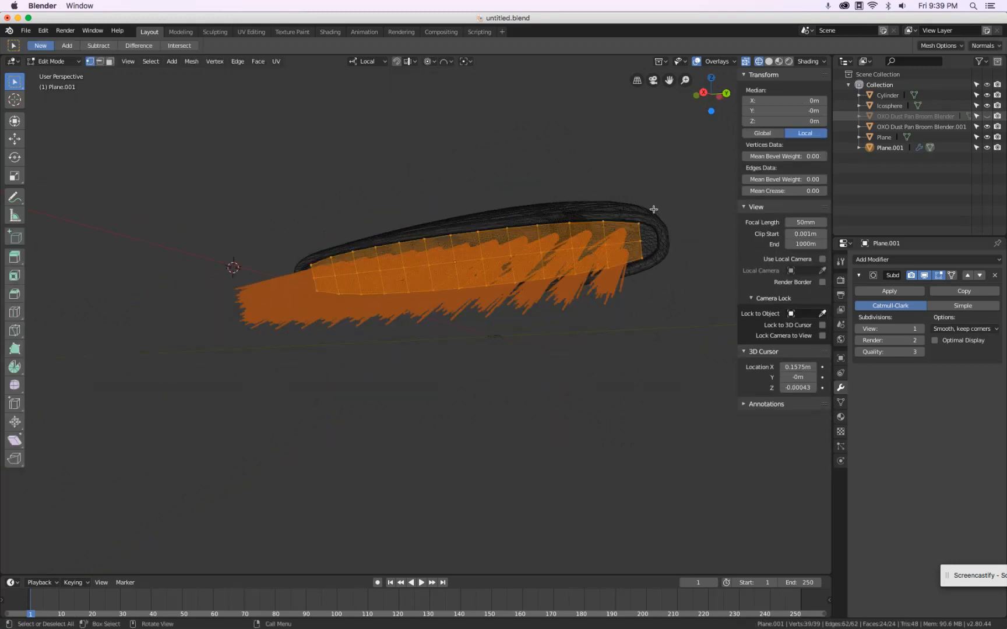
key(s)
key(x)
key(x)
key(Escape)
Scale the bristle strip's mesh slightly along its local Y axis to fit the opening, and return to Object Mode.
click(431, 63)
click(449, 84)
key(s)
key(x)
key(x)
key(y)
key(y)
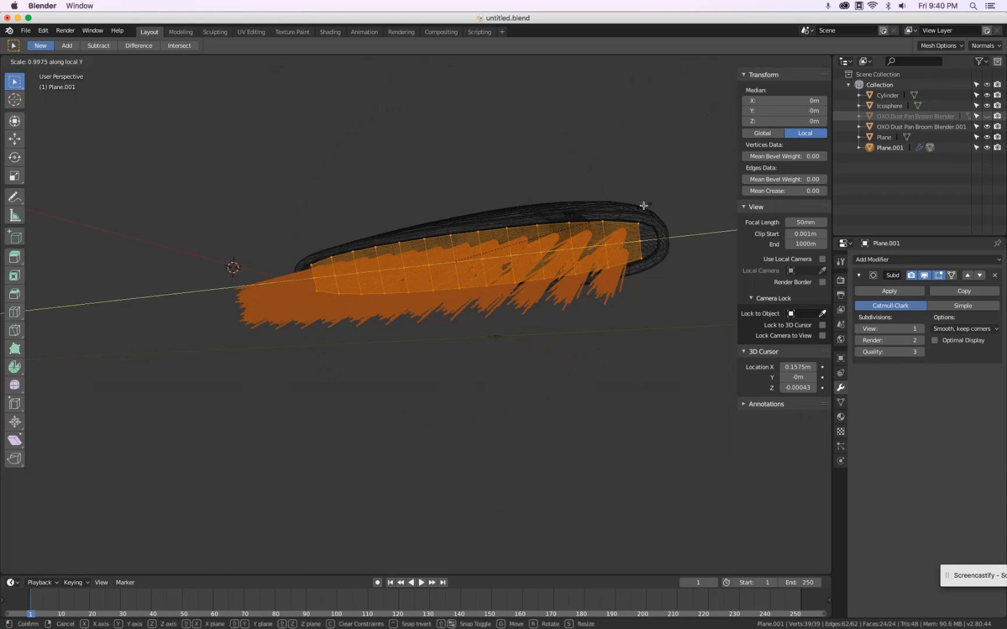
click(654, 208)
key(Tab)
Switch to solid shading and move the bristle strip about -0.000237 m along its local Z axis into the broom head.
middle_drag(653, 206, 469, 202)
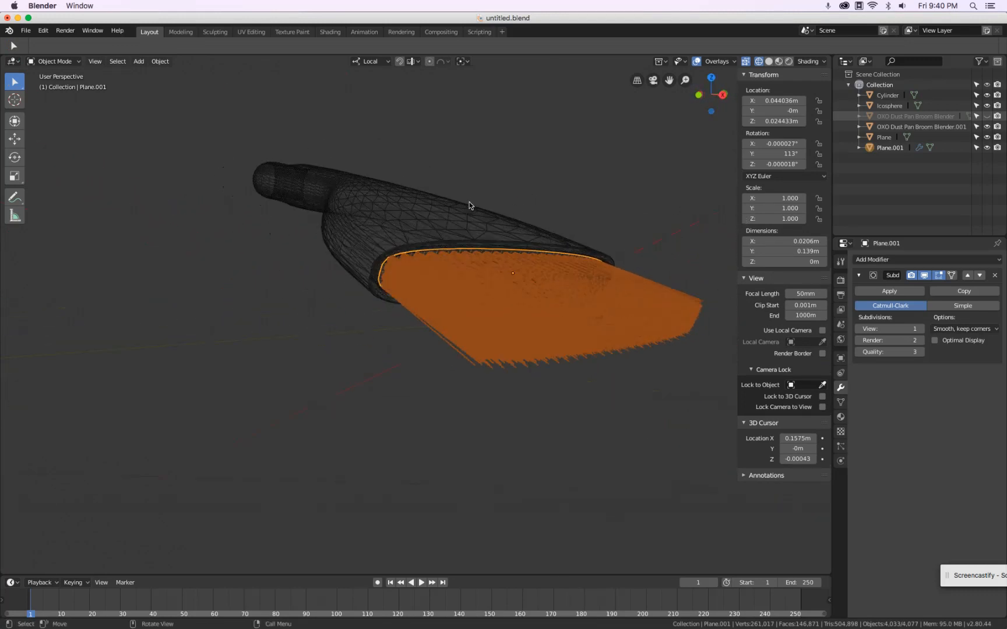
scroll(469, 201, up, 2)
key(z)
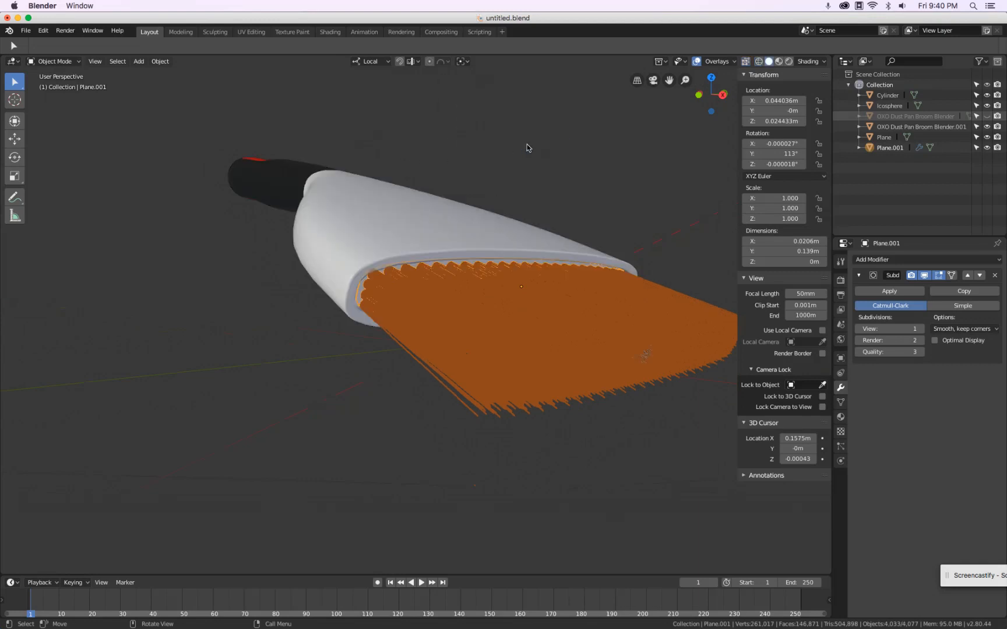
scroll(463, 223, up, 2)
mouse_move(460, 223)
middle_down()
mouse_move(365, 229)
mouse_move(372, 213)
middle_up()
scroll(351, 253, up, 5)
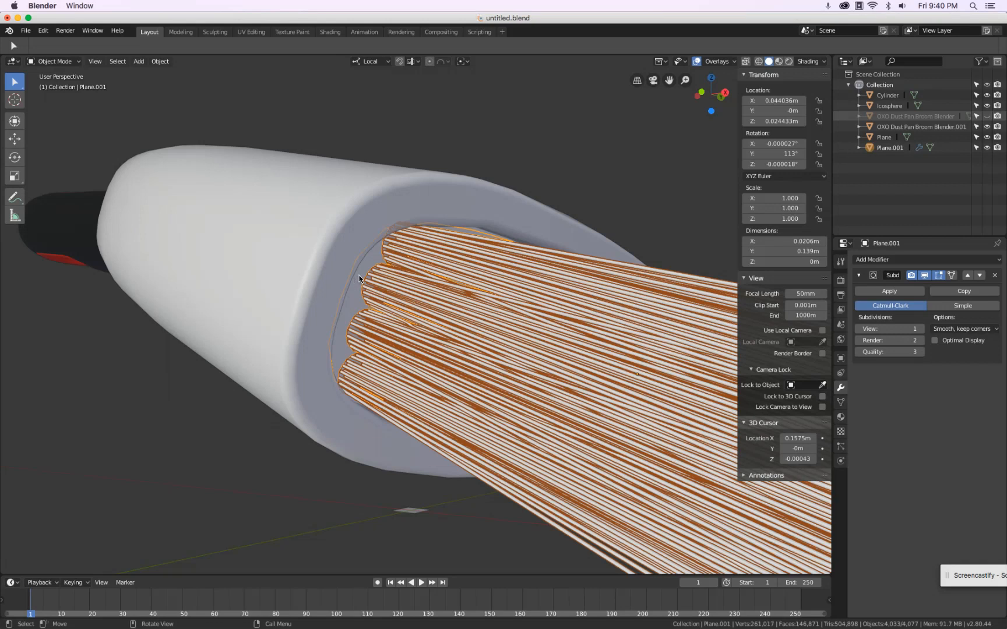
key(g)
key(z)
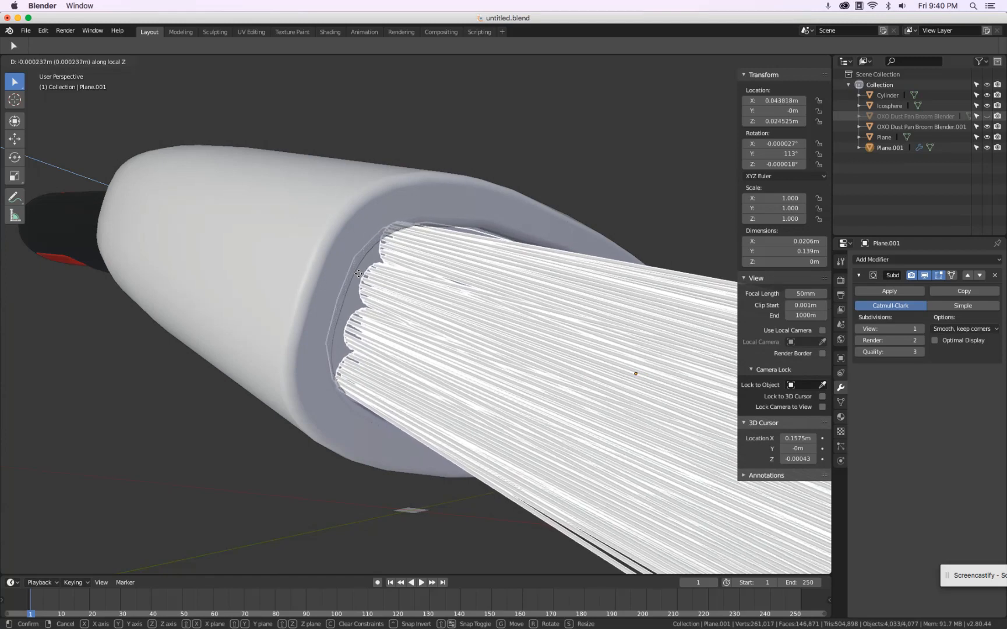
click(359, 276)
Sink the bristle strip farther into the broom head by moving it another -0.000446 m along its local Z axis.
scroll(368, 279, down, 2)
scroll(348, 280, up, 5)
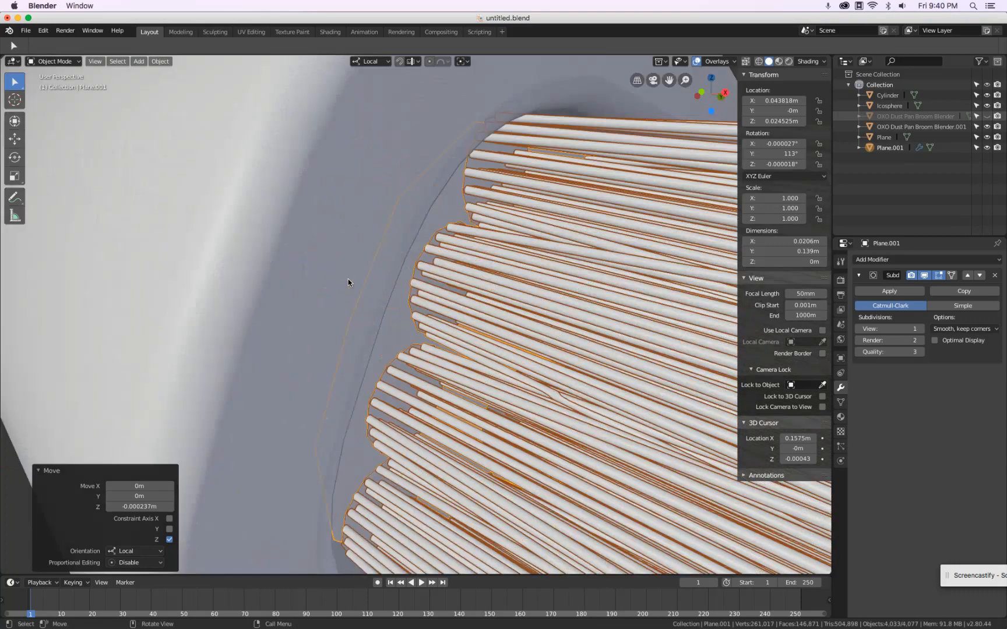
scroll(349, 281, down, 2)
key(g)
key(z)
click(363, 284)
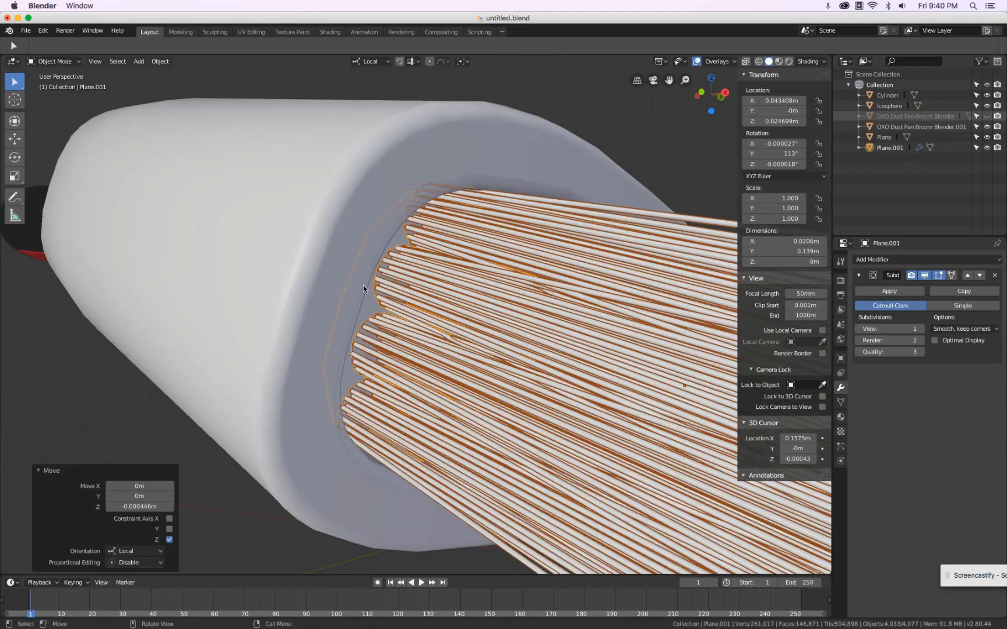
Deselect everything and unhide the OXO Dust Pan Broom Blender object to view the bristles together with the dustpan.
key(a)
key(a)
scroll(317, 272, down, 4)
middle_drag(319, 274, 233, 282)
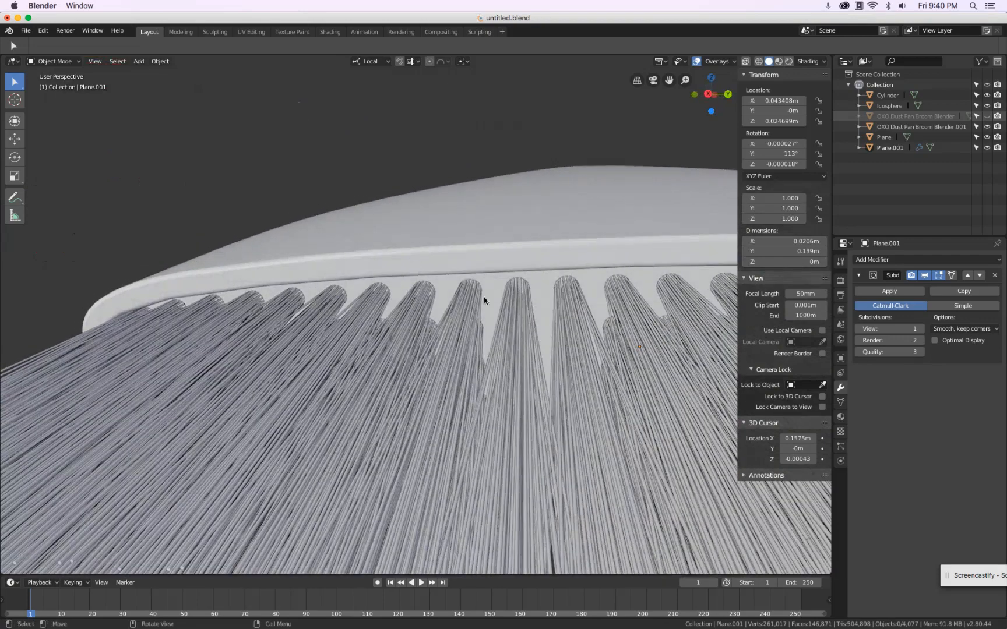
scroll(526, 289, down, 9)
middle_drag(475, 280, 484, 300)
scroll(483, 302, up, 5)
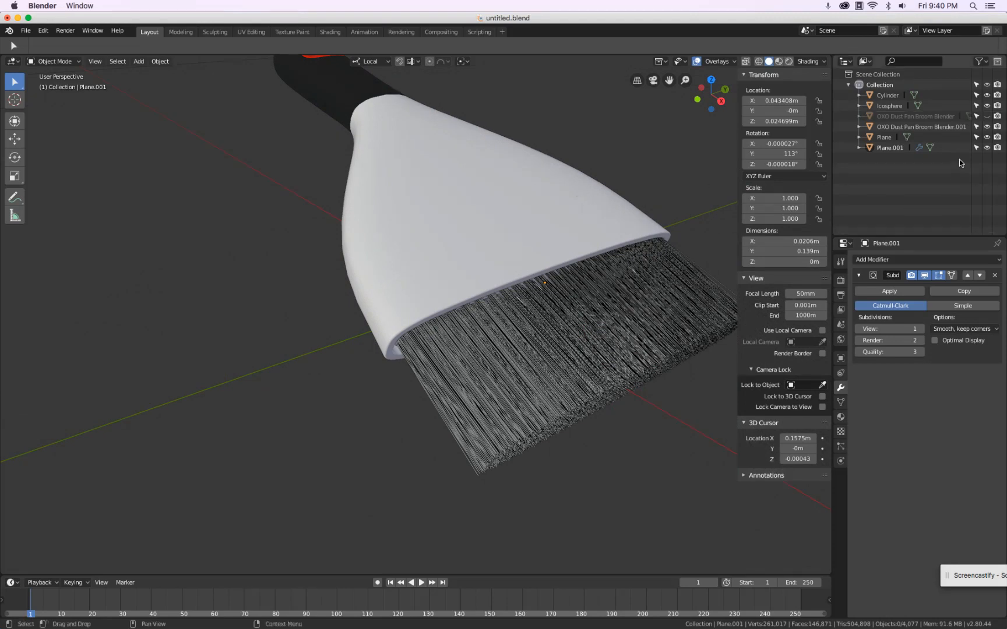
click(987, 116)
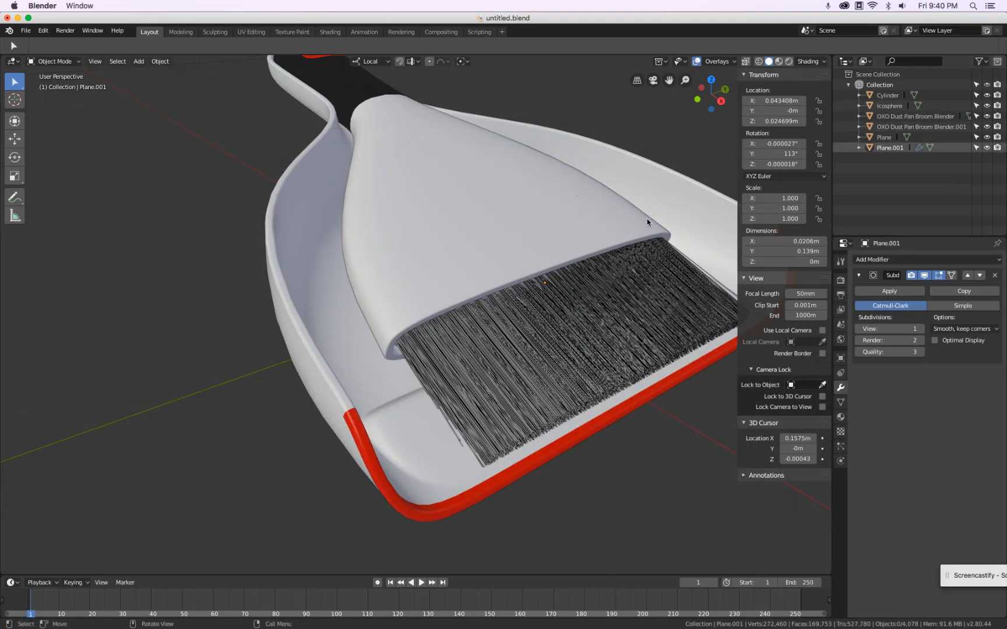
middle_drag(641, 230, 603, 169)
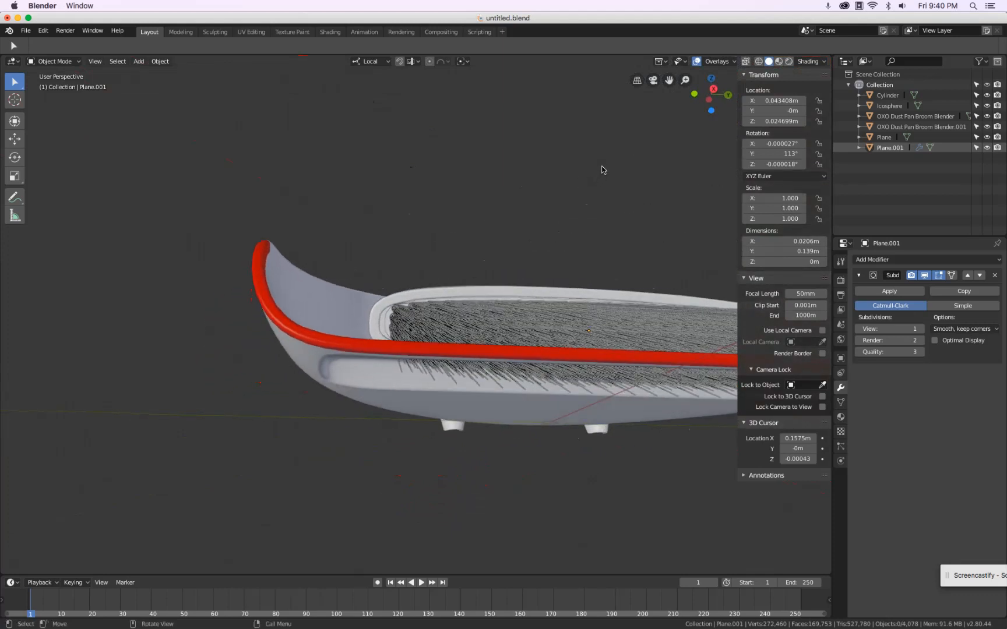